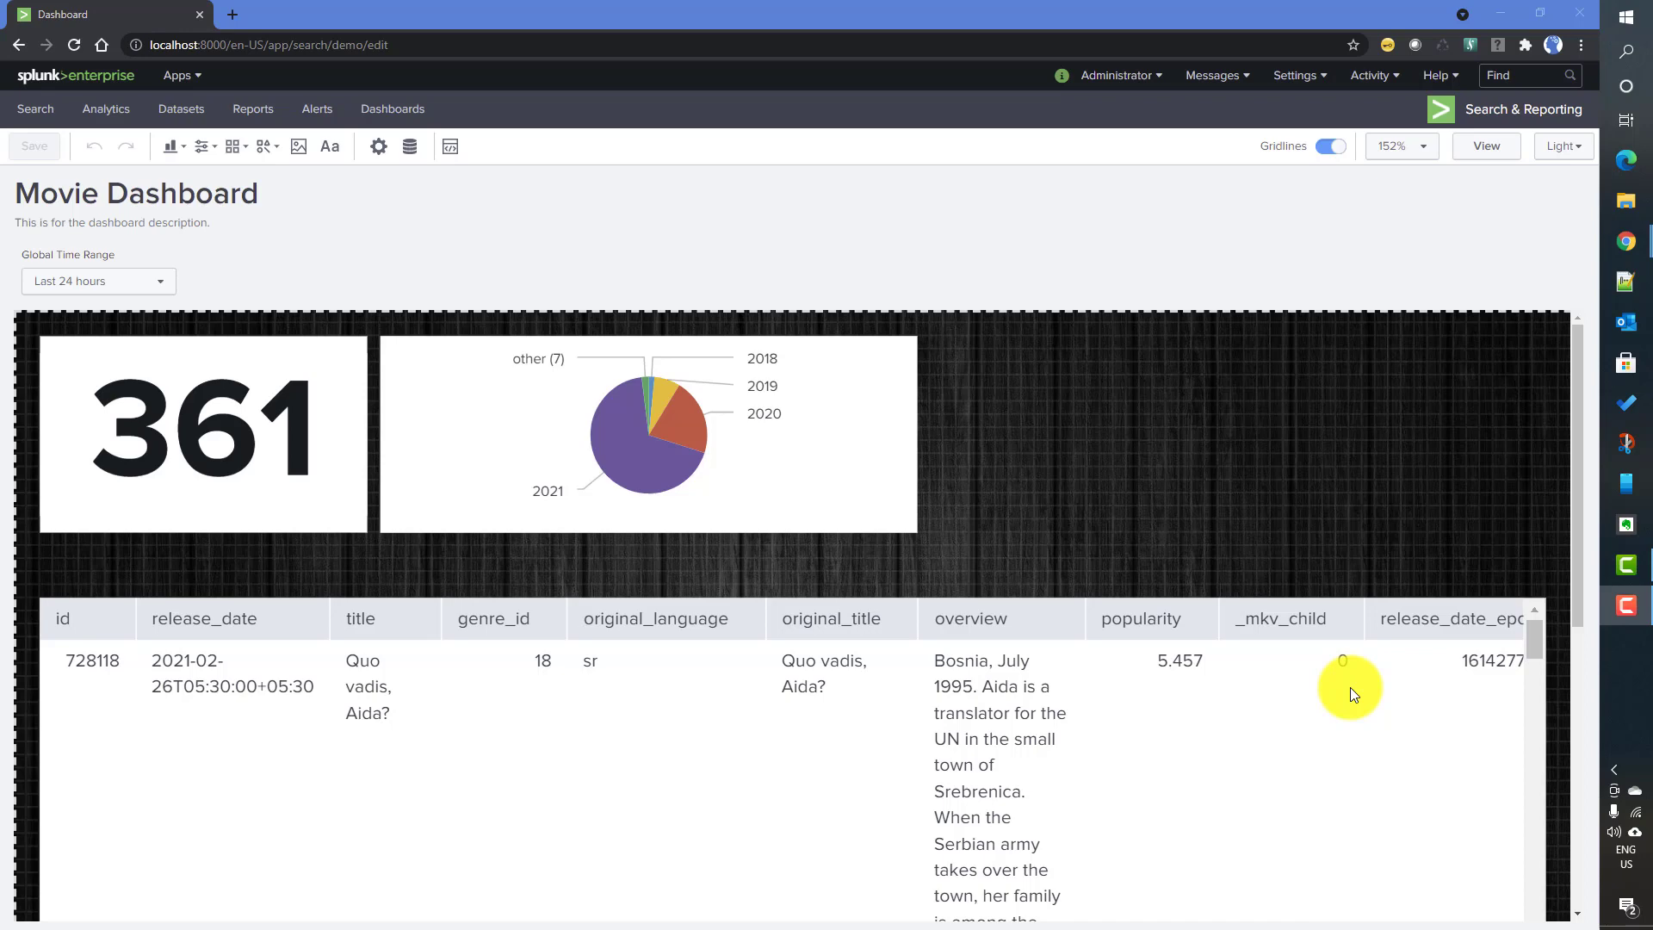
- Open the dashboard's source code and examine the types of its base, chain and saved search data sources
{"action": "left_click", "coordinate": [451, 148]}
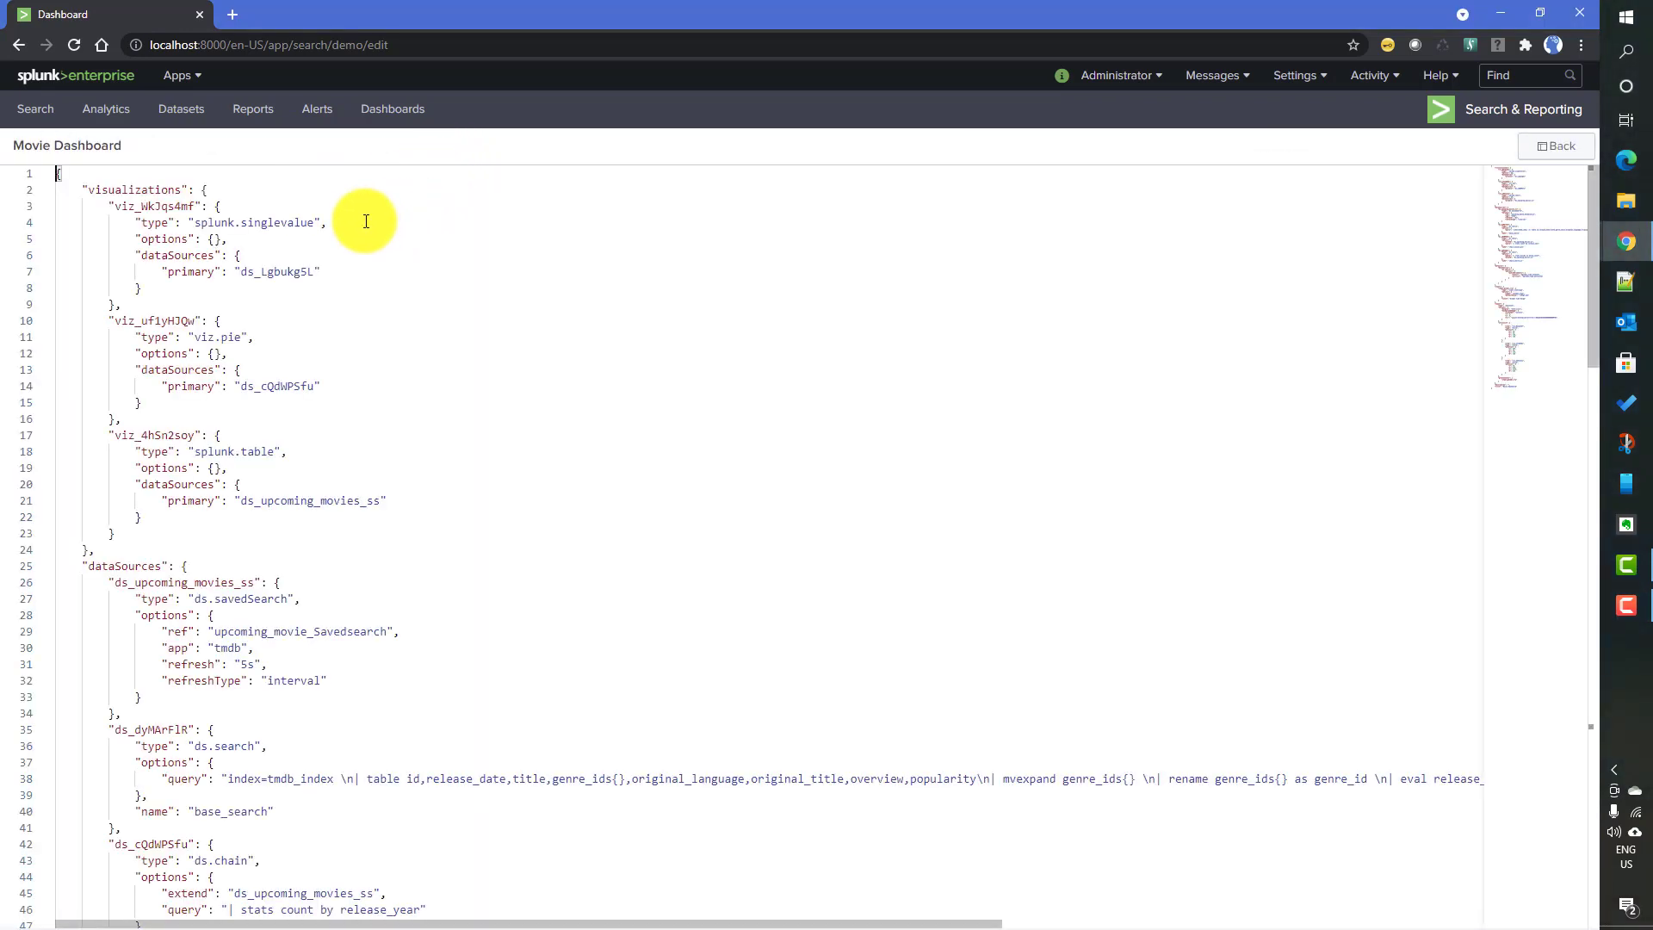
{"action": "scroll", "coordinate": [451, 450], "scroll_direction": "down", "scroll_amount": 3}
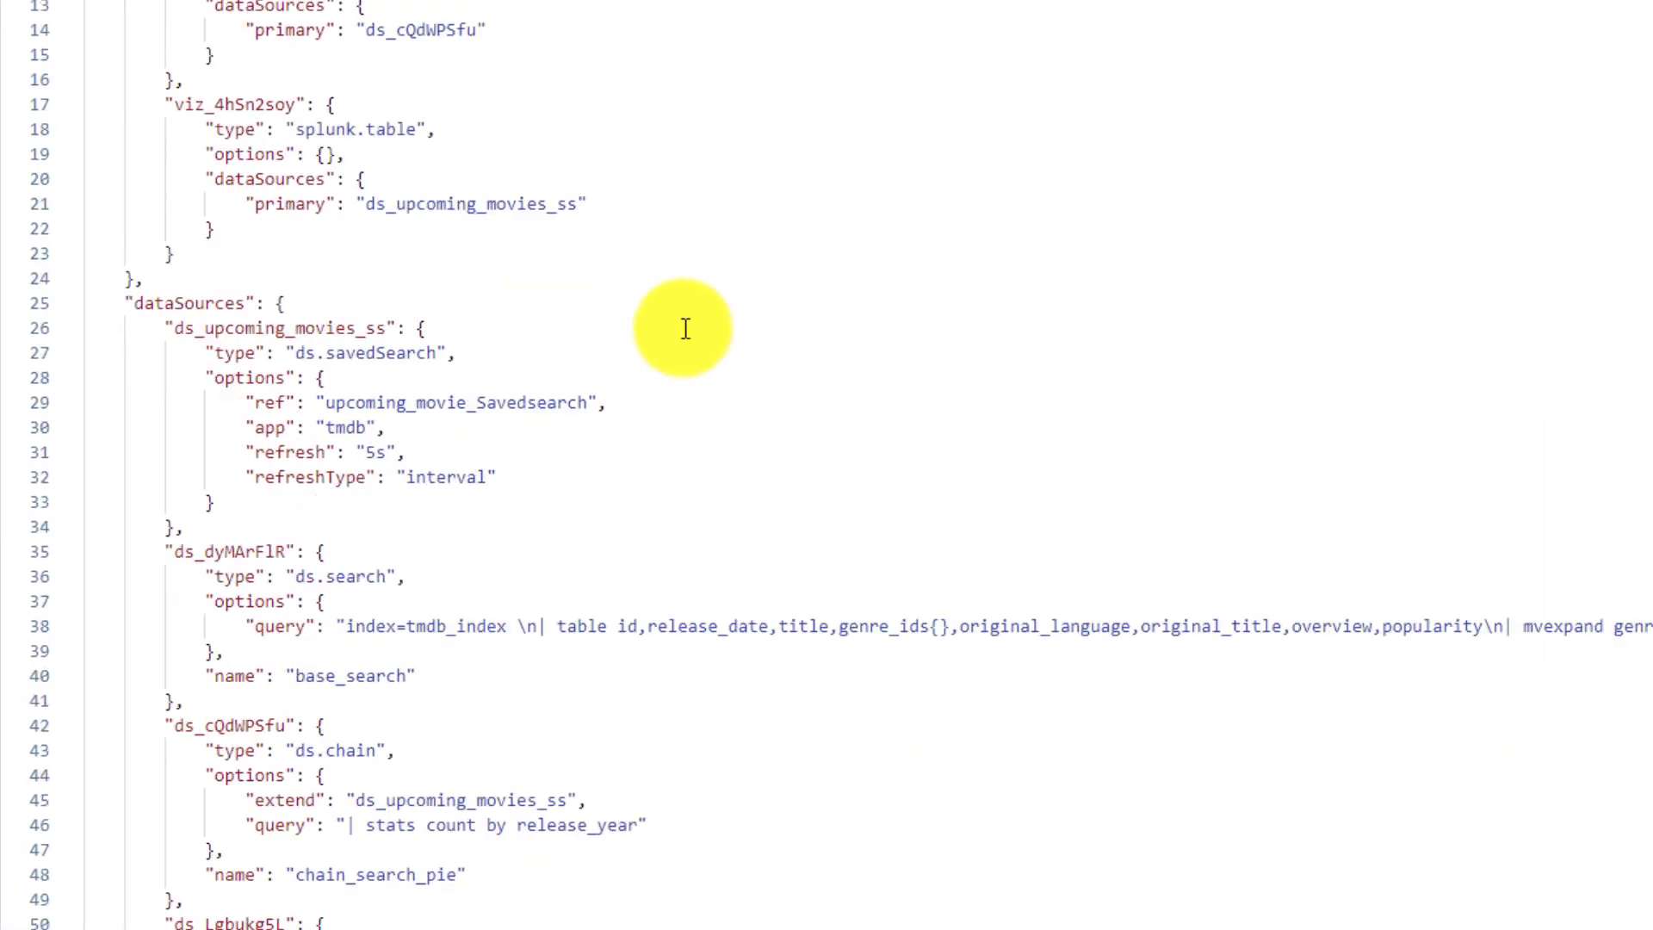
{"action": "scroll", "coordinate": [685, 328], "scroll_direction": "down", "scroll_amount": 4}
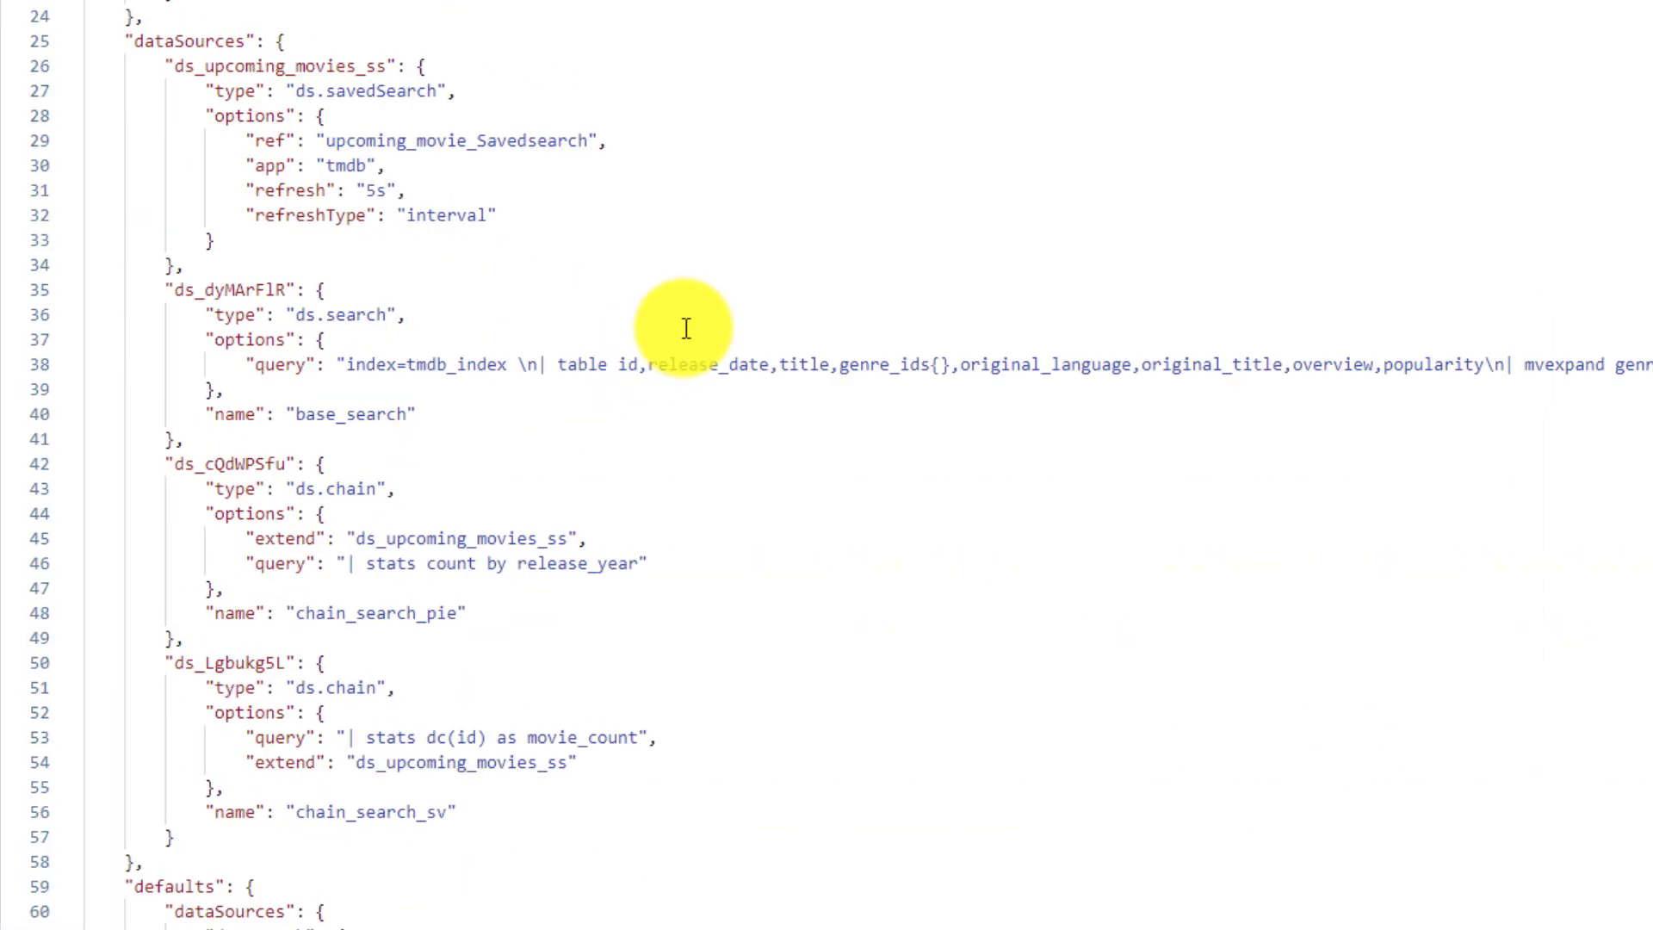
{"action": "left_click", "coordinate": [321, 415]}
{"action": "double_click", "coordinate": [321, 414]}
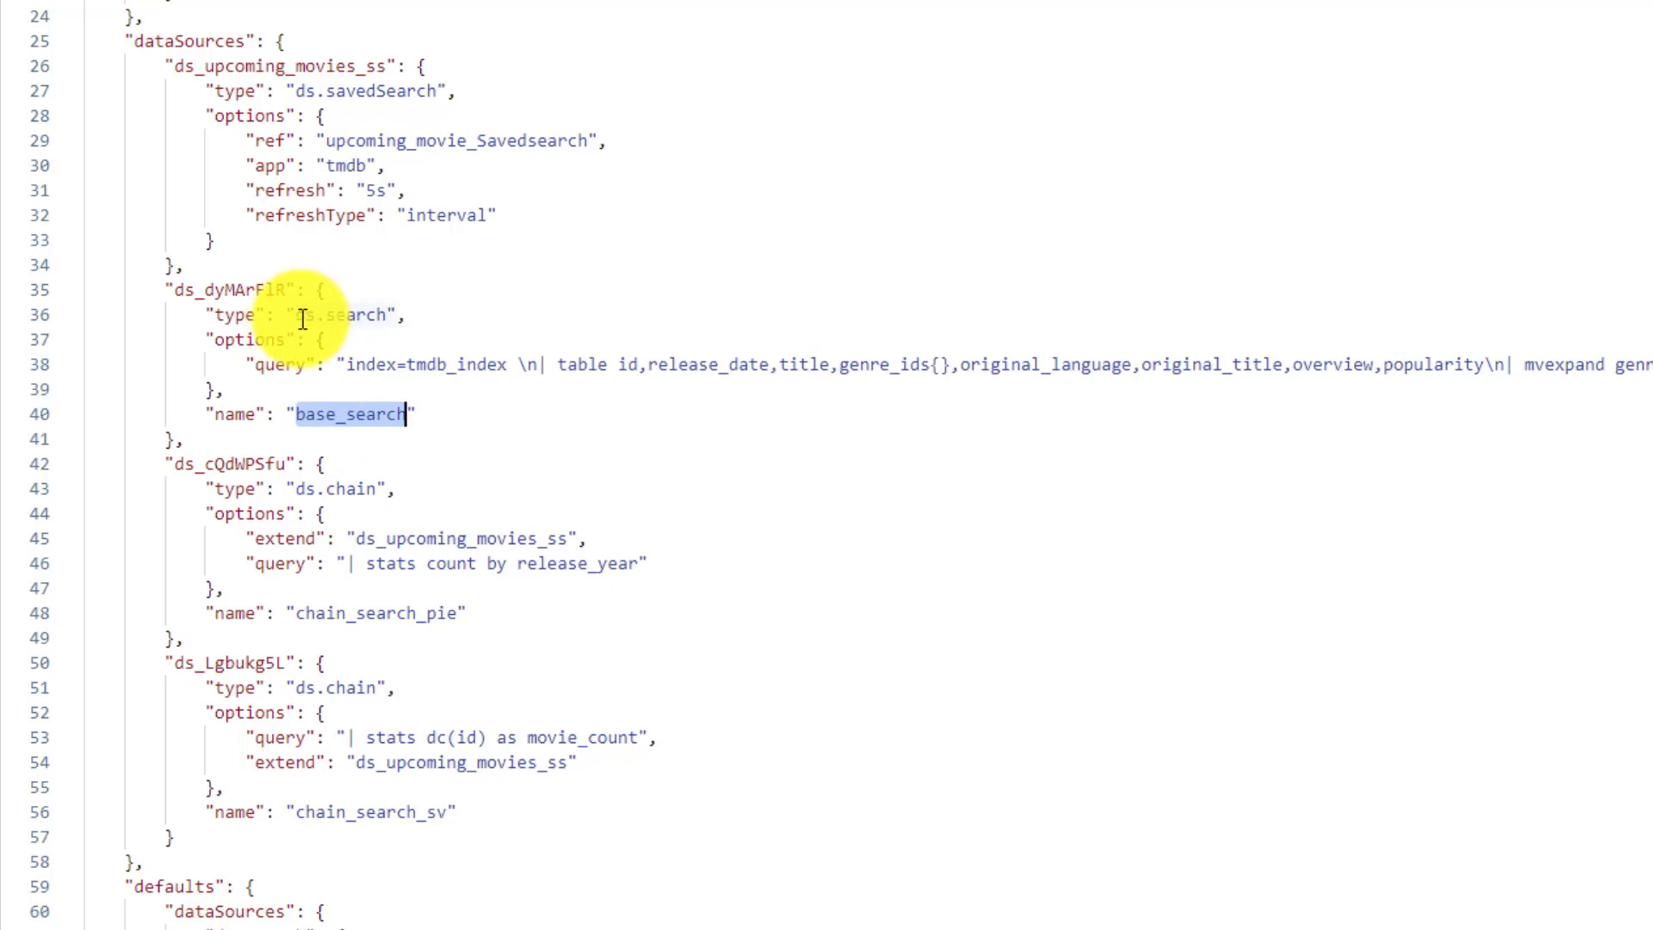
{"action": "left_click_drag", "start_coordinate": [296, 317], "coordinate": [386, 318]}
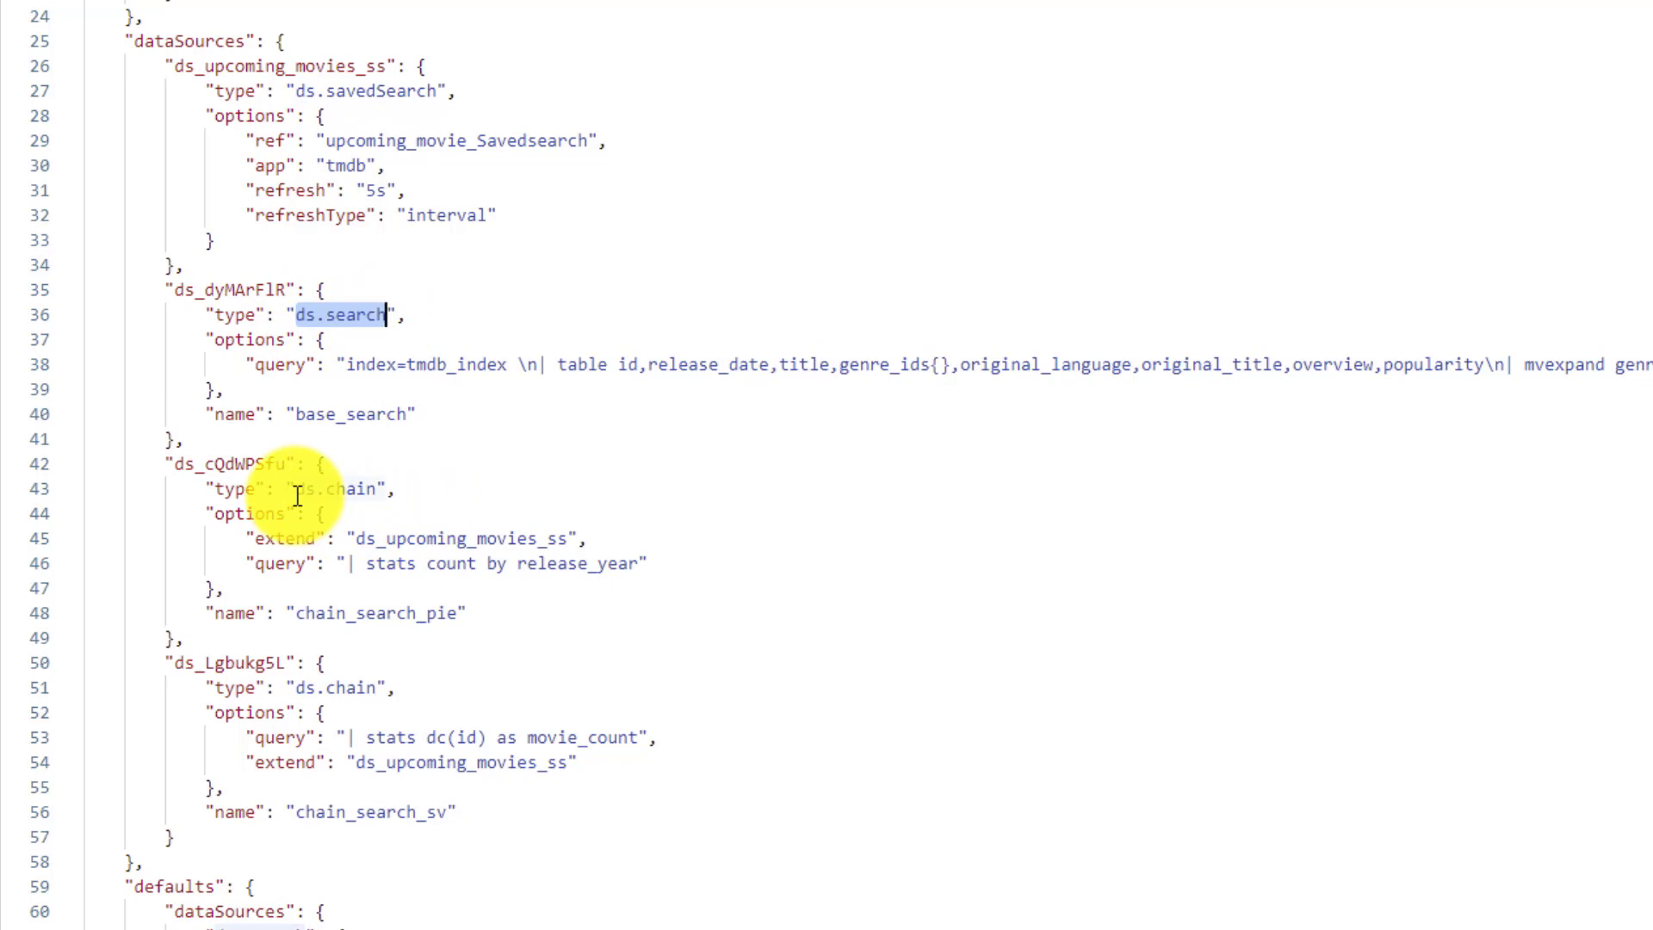
{"action": "left_click_drag", "start_coordinate": [297, 492], "coordinate": [376, 492]}
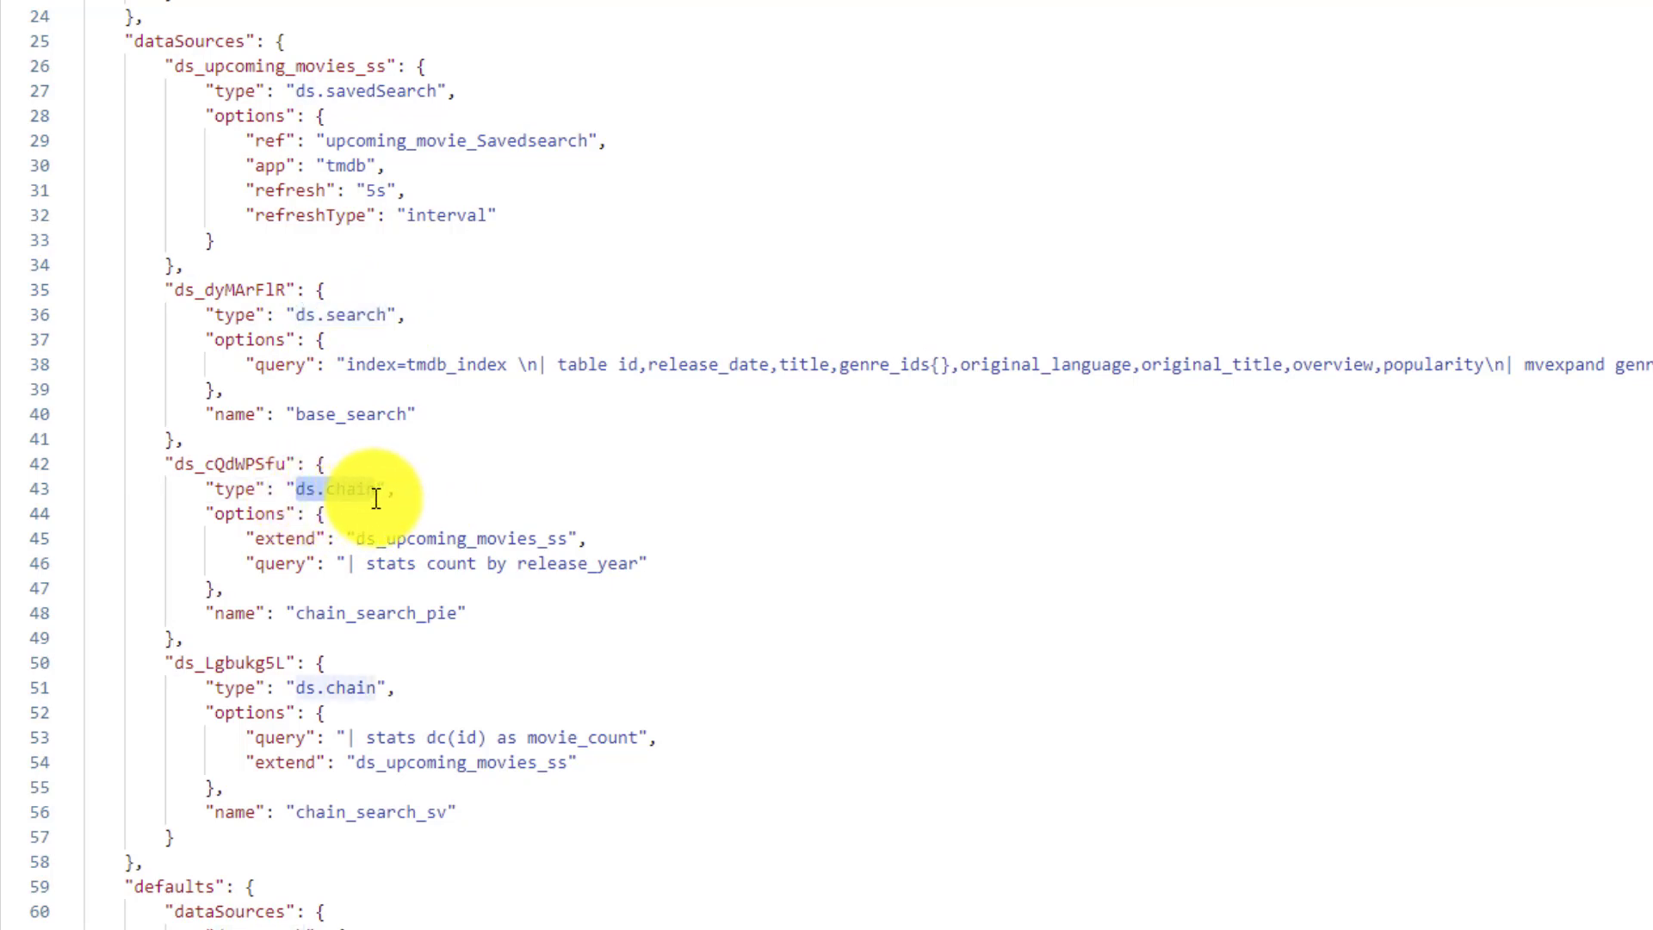
{"action": "left_click_drag", "start_coordinate": [296, 92], "coordinate": [436, 90]}
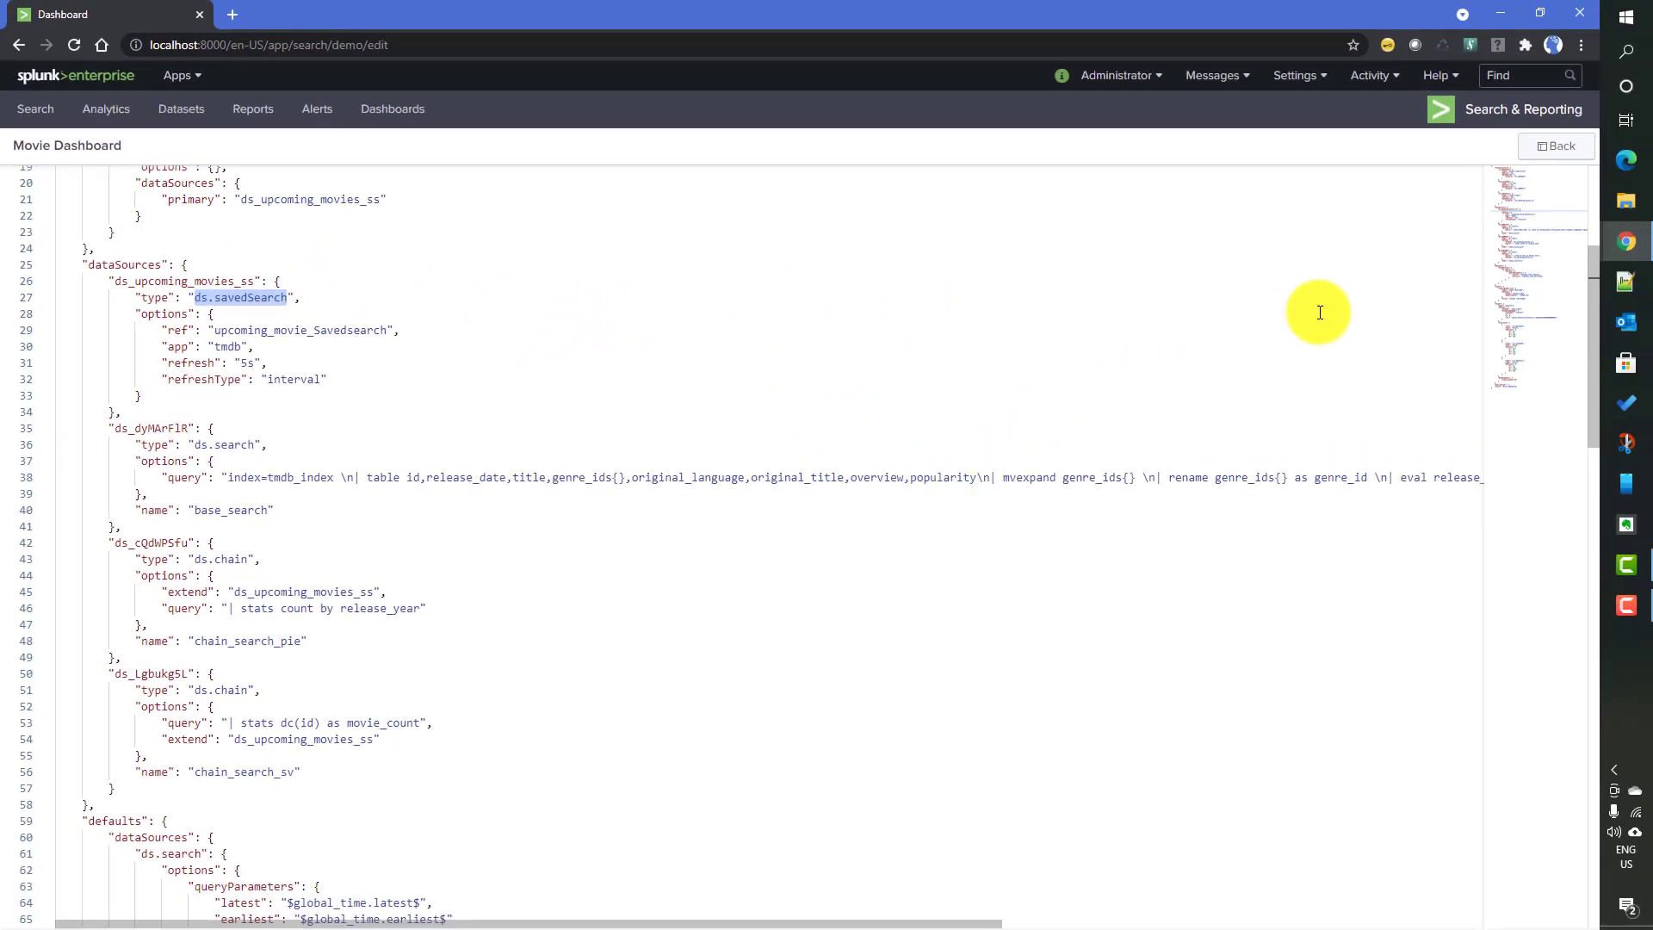
- Switch to the YouTube window to view the channel's playlists, and return to the Splunk dashboard source
{"action": "left_click", "coordinate": [1623, 241]}
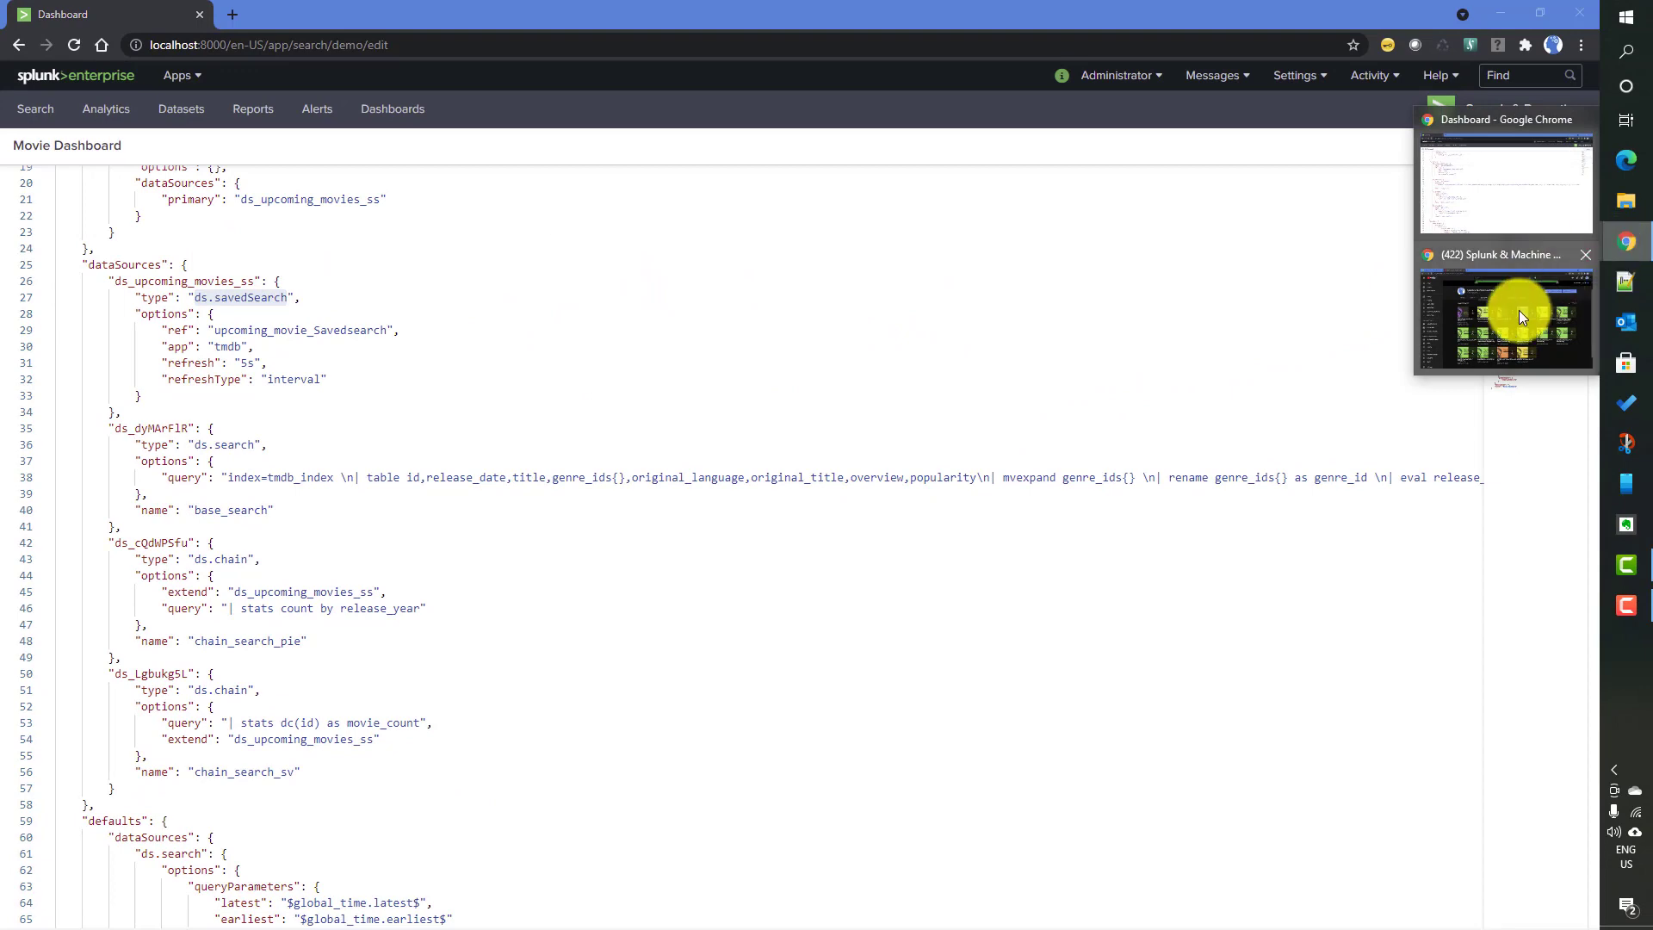
{"action": "left_click", "coordinate": [1520, 312]}
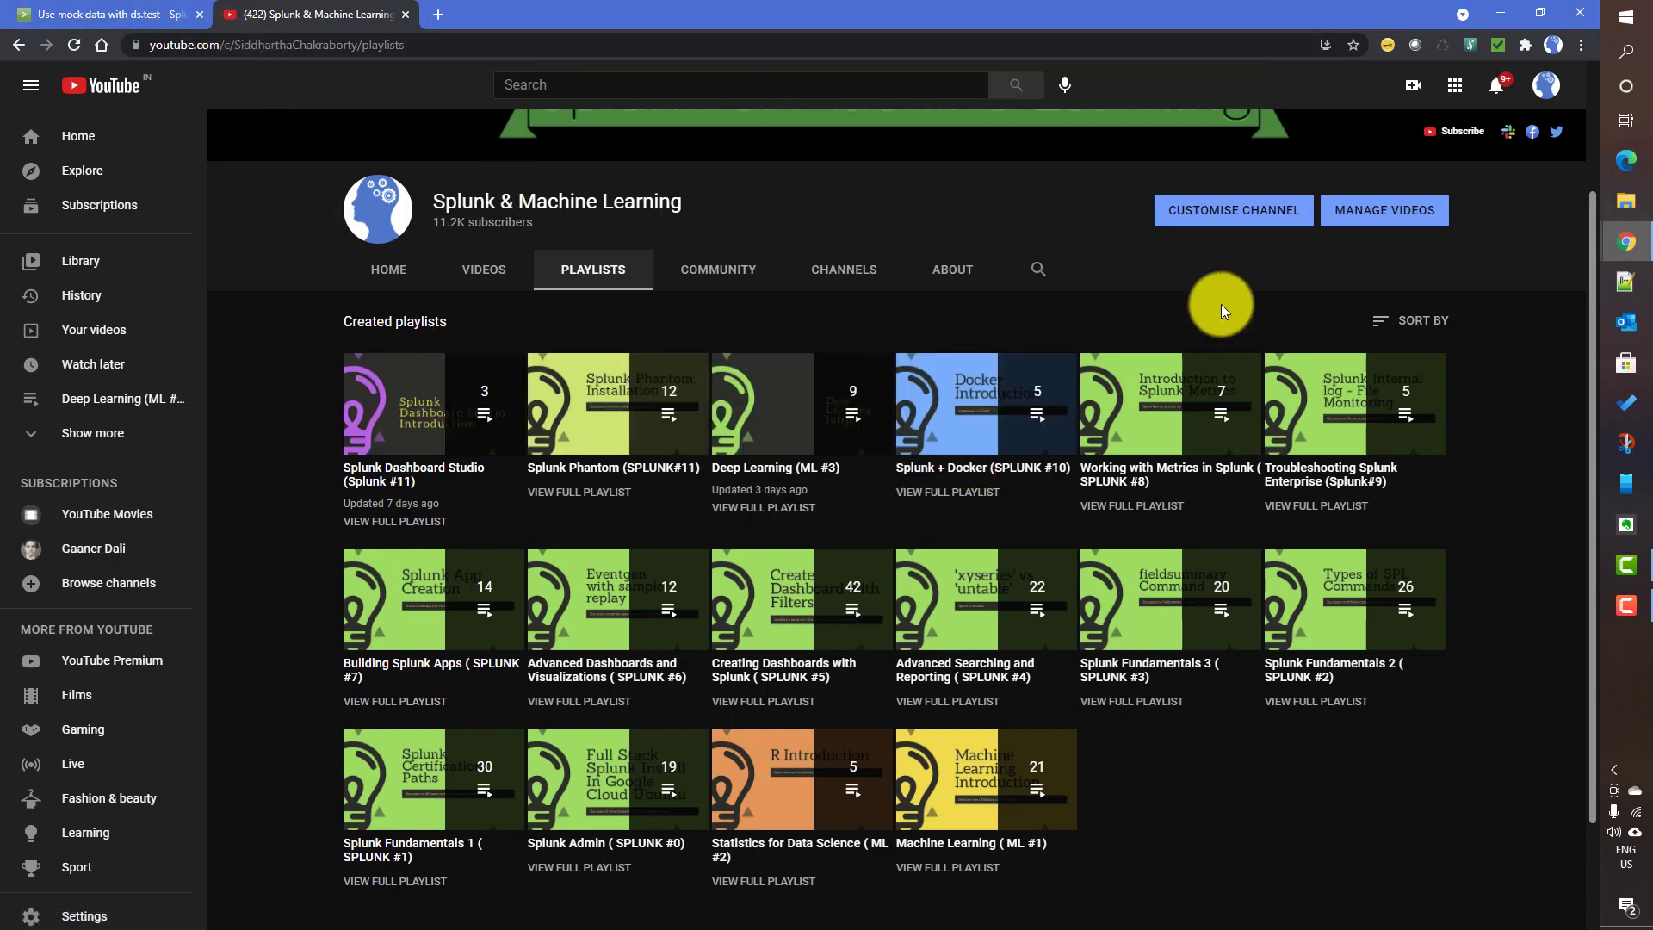
{"action": "mouse_move", "coordinate": [1625, 243]}
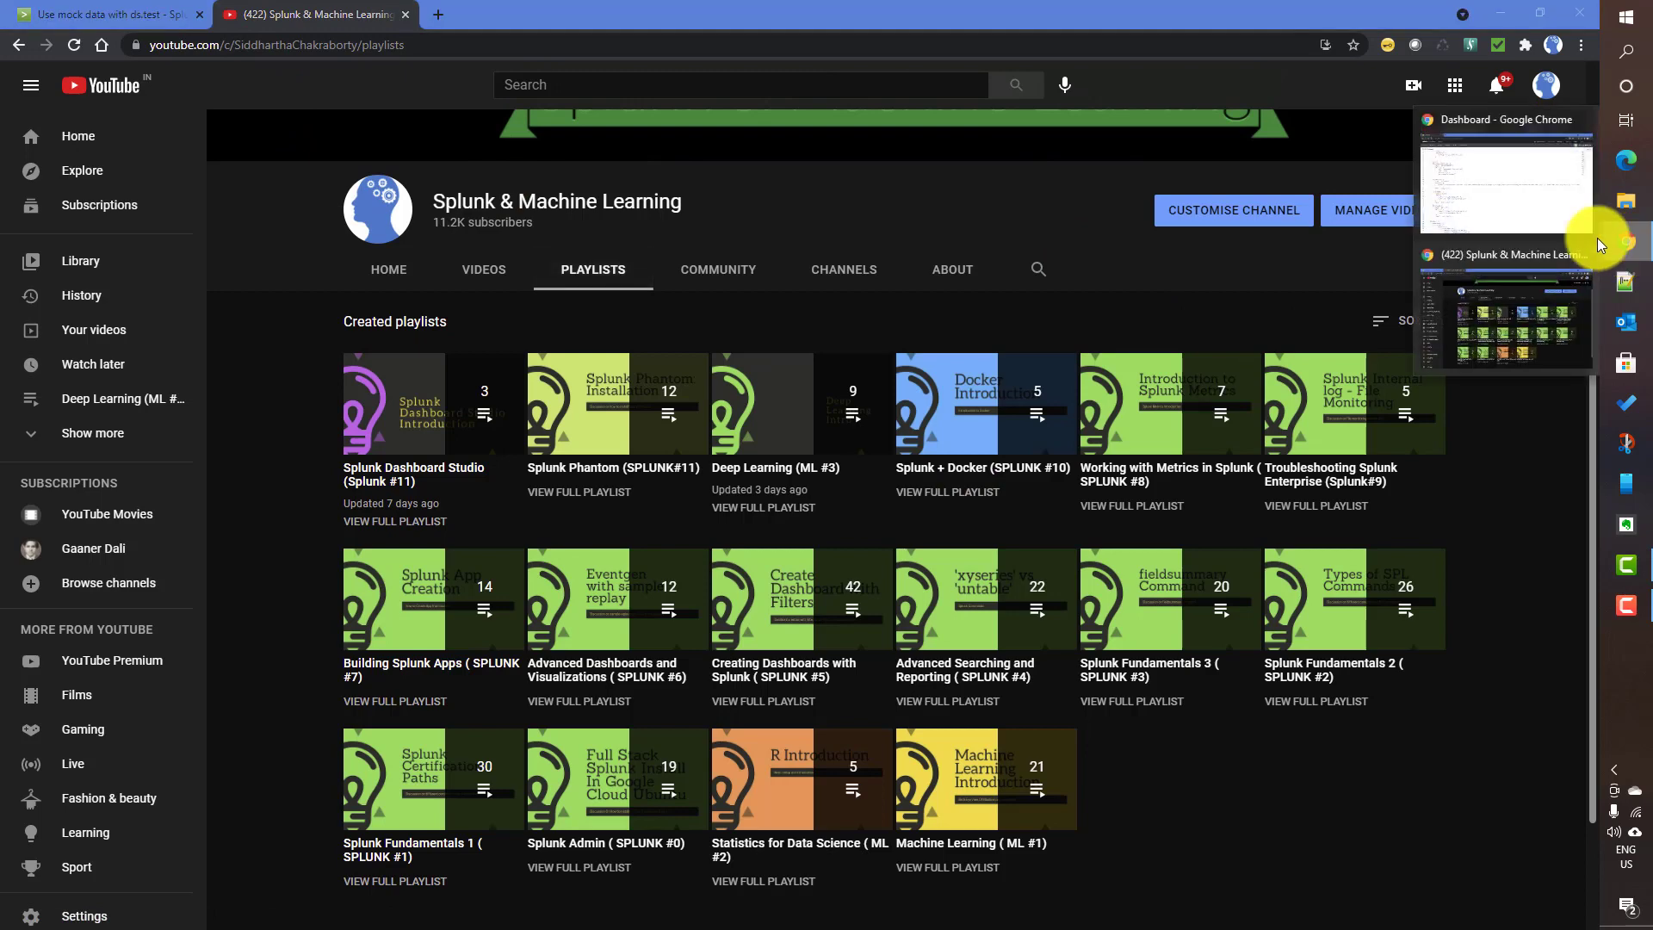
{"action": "left_click", "coordinate": [1471, 194]}
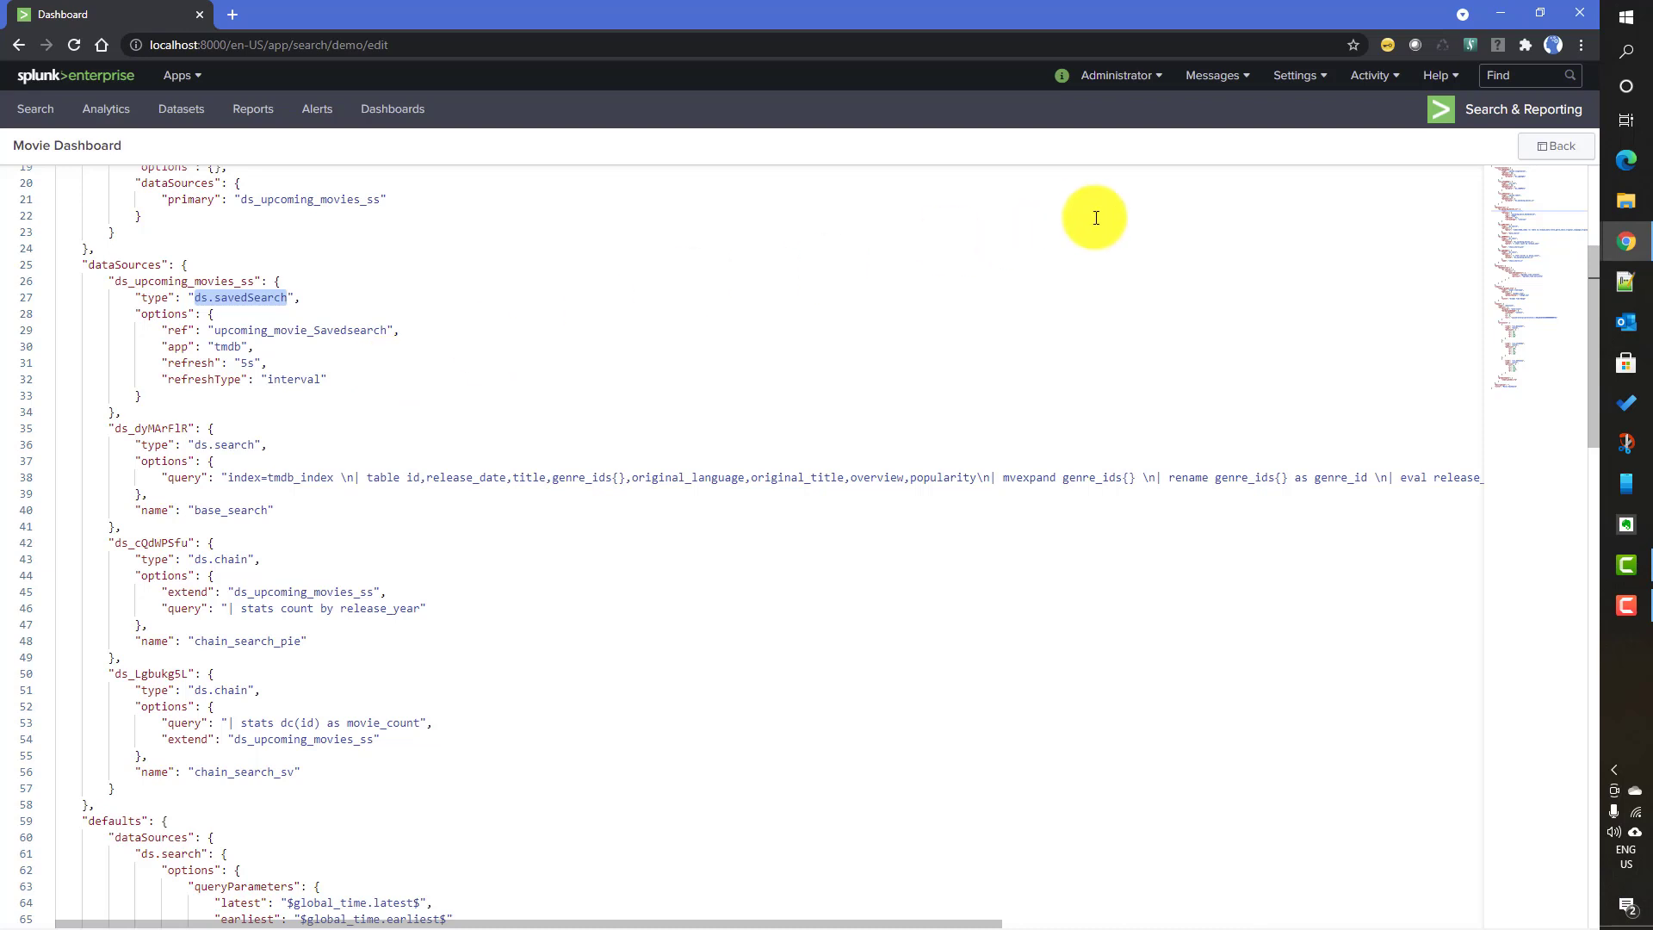
- Return to the visual dashboard editor and view the overview of its data sources
{"action": "left_click", "coordinate": [1551, 148]}
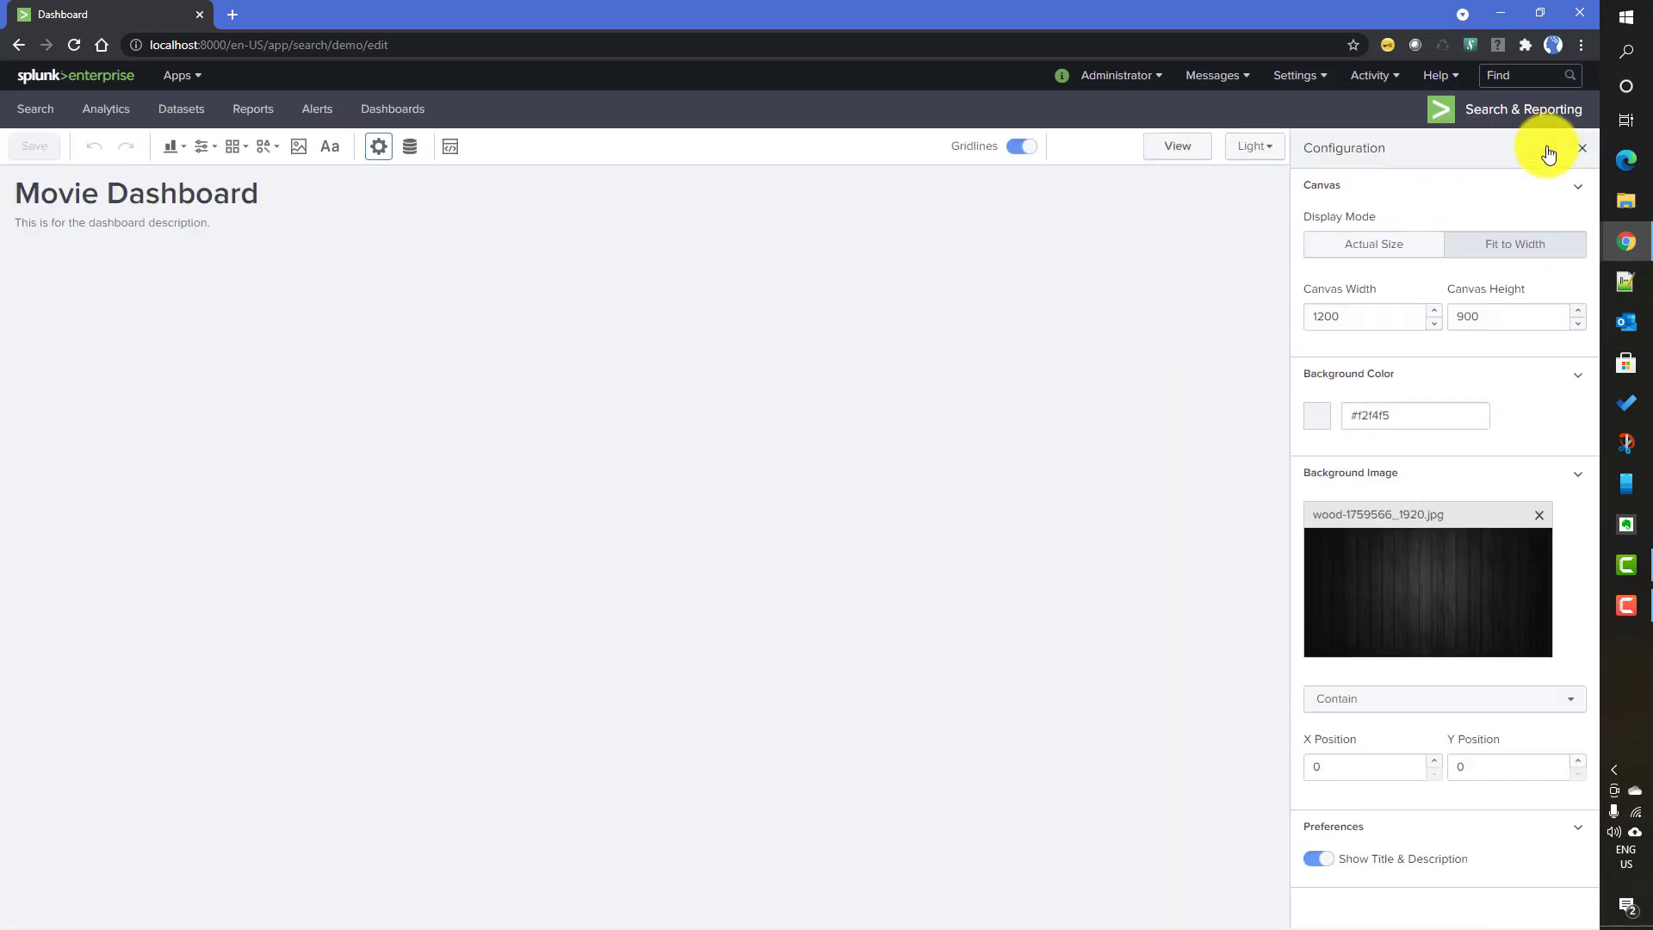
{"action": "left_click", "coordinate": [408, 148]}
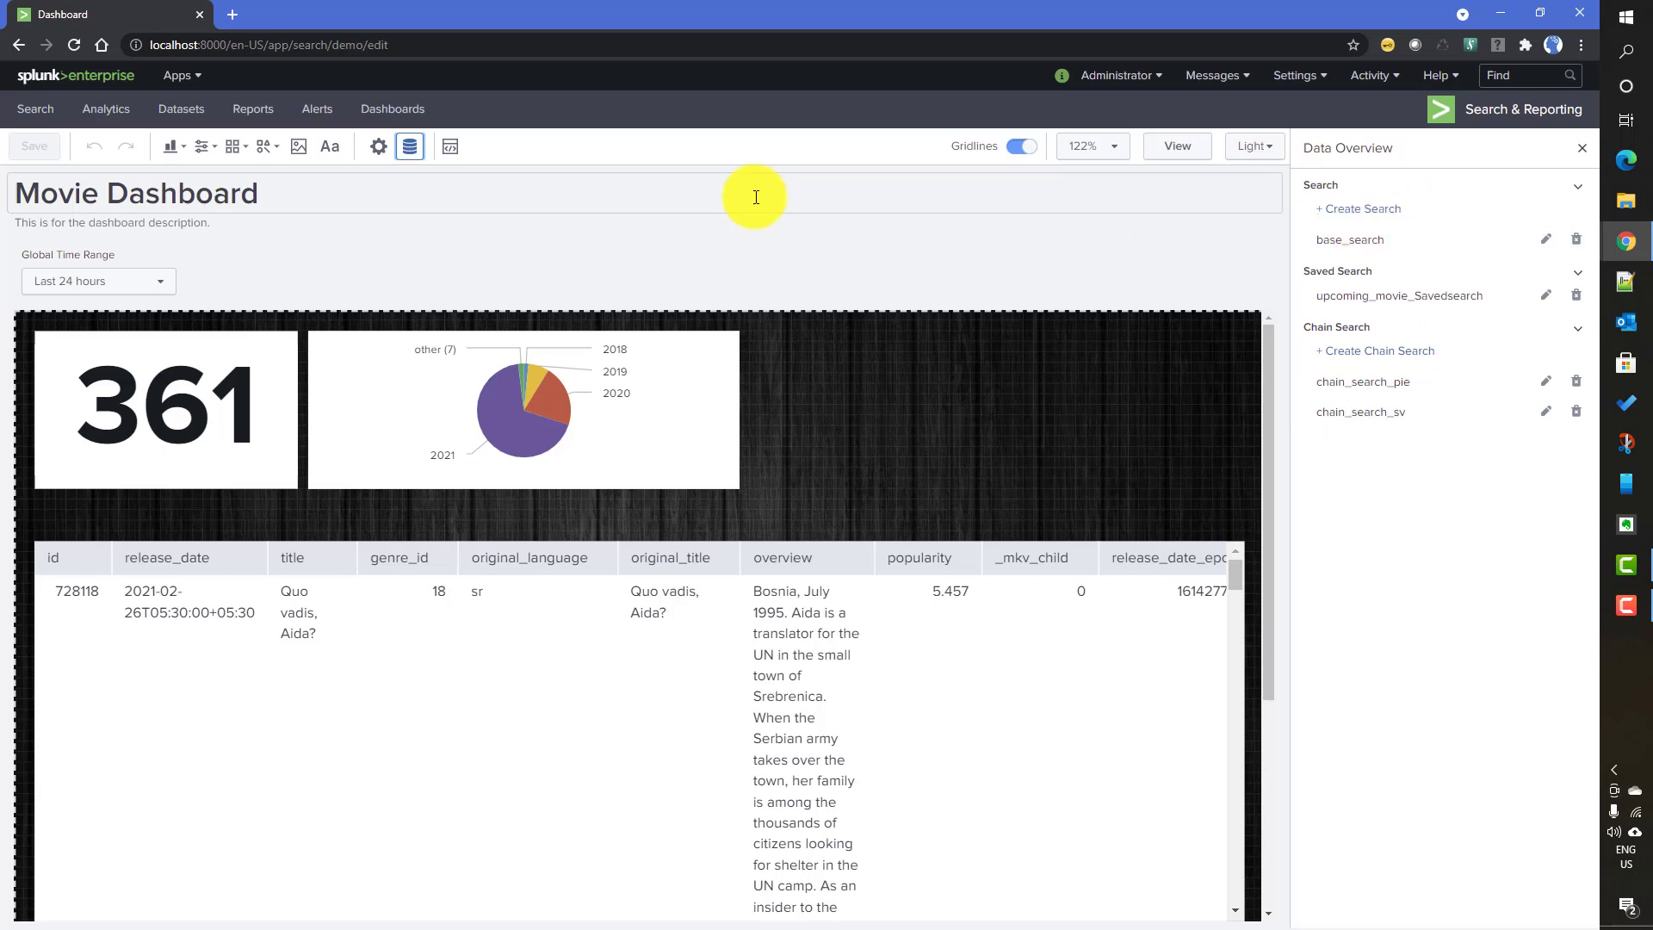
- Reopen the dashboard's source code and locate the dataSources section with its ds_upcoming_movies_ss entry
{"action": "left_click", "coordinate": [452, 148]}
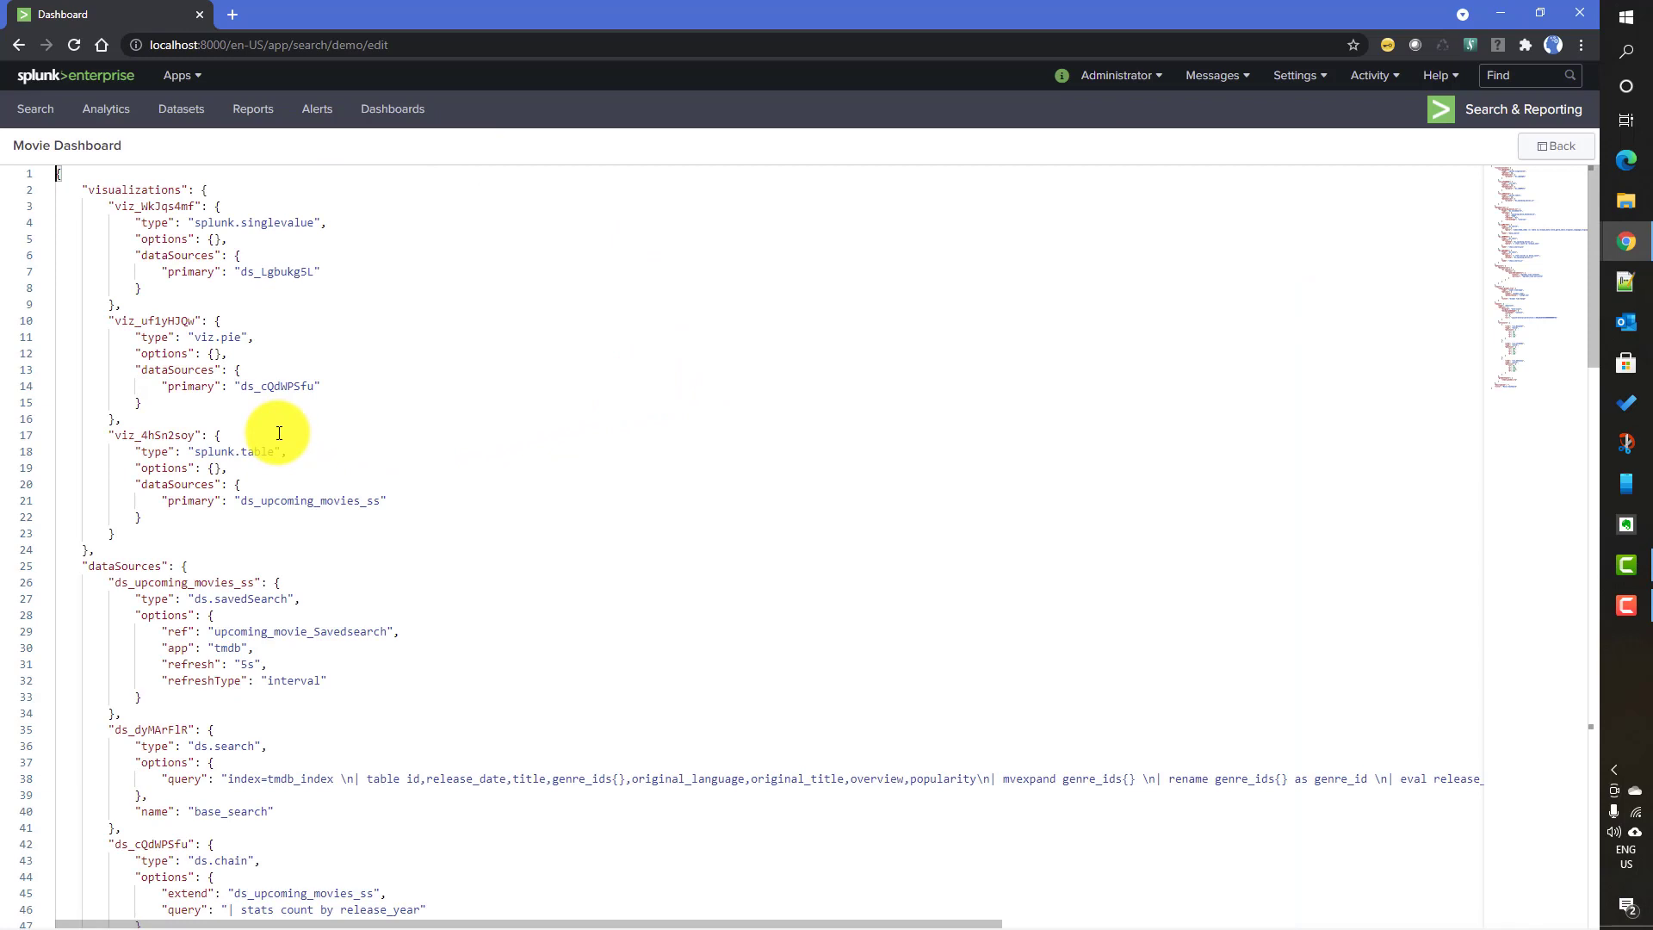
{"action": "scroll", "coordinate": [279, 433], "scroll_direction": "down", "scroll_amount": 5}
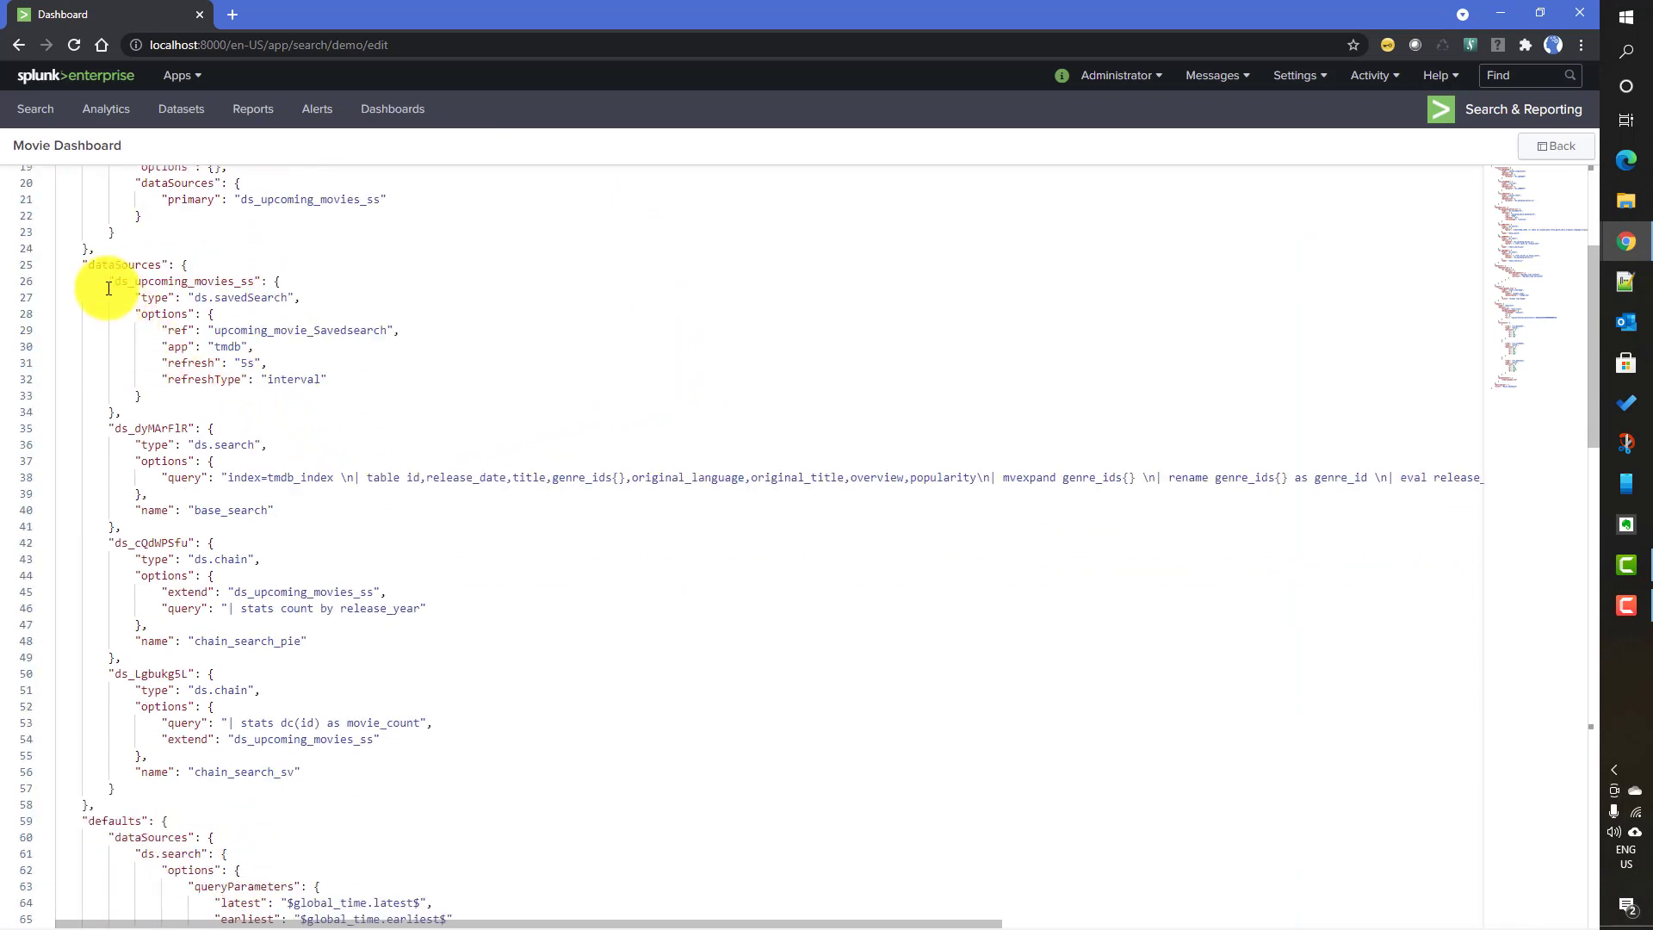
{"action": "double_click", "coordinate": [110, 262]}
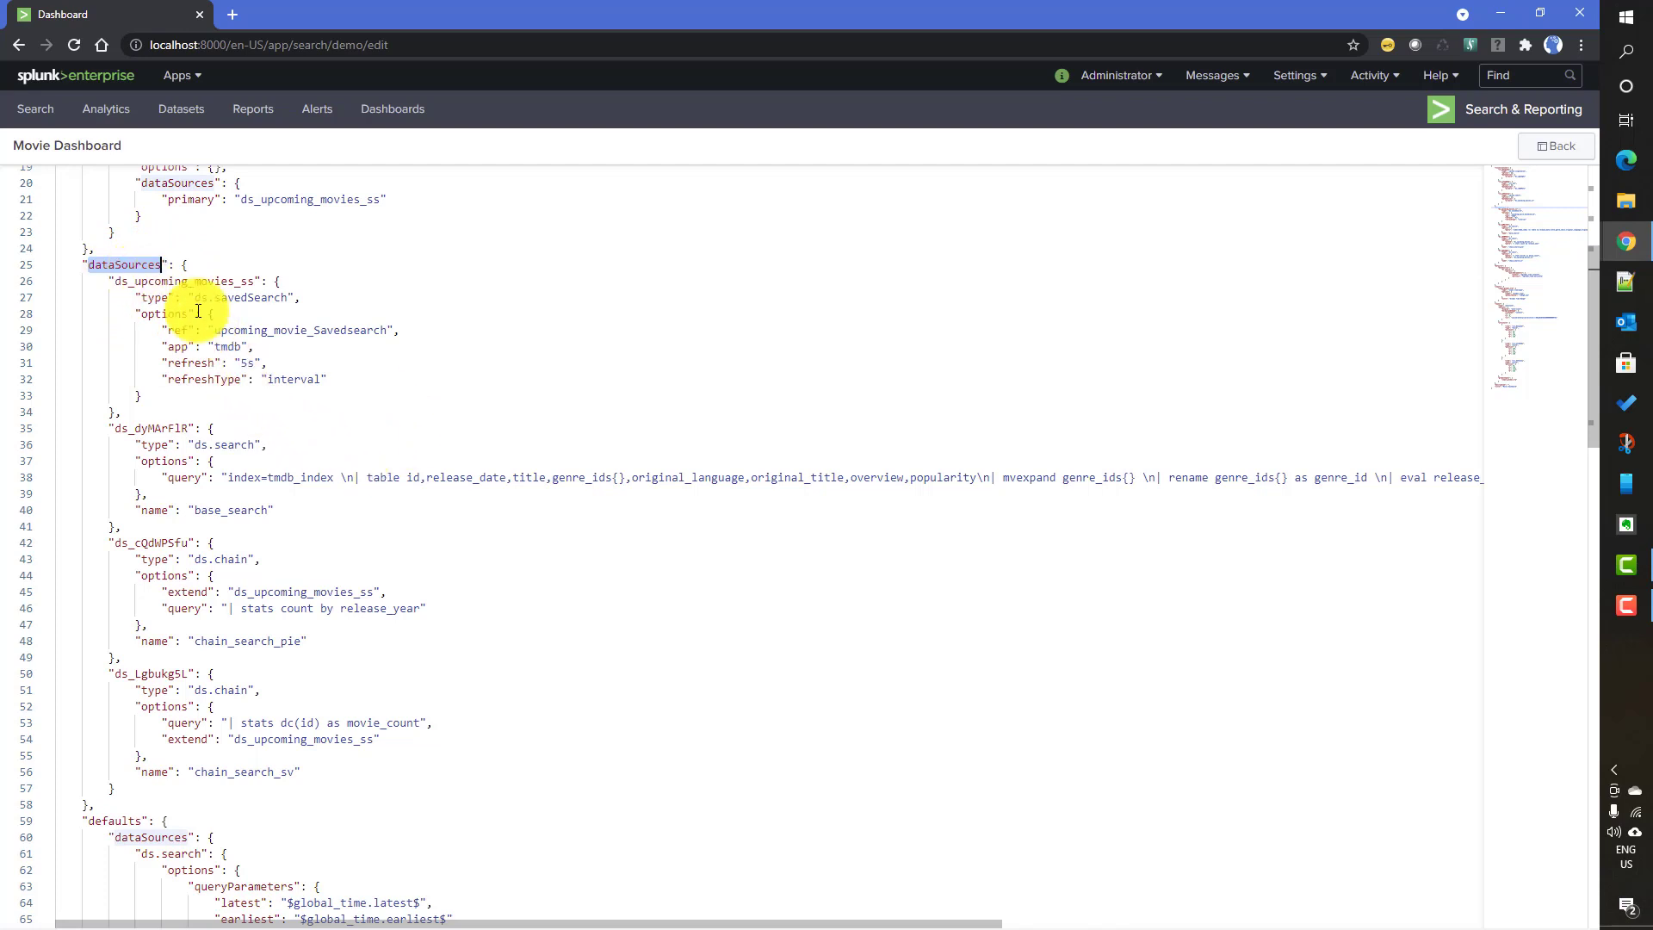
{"action": "left_click", "coordinate": [177, 281]}
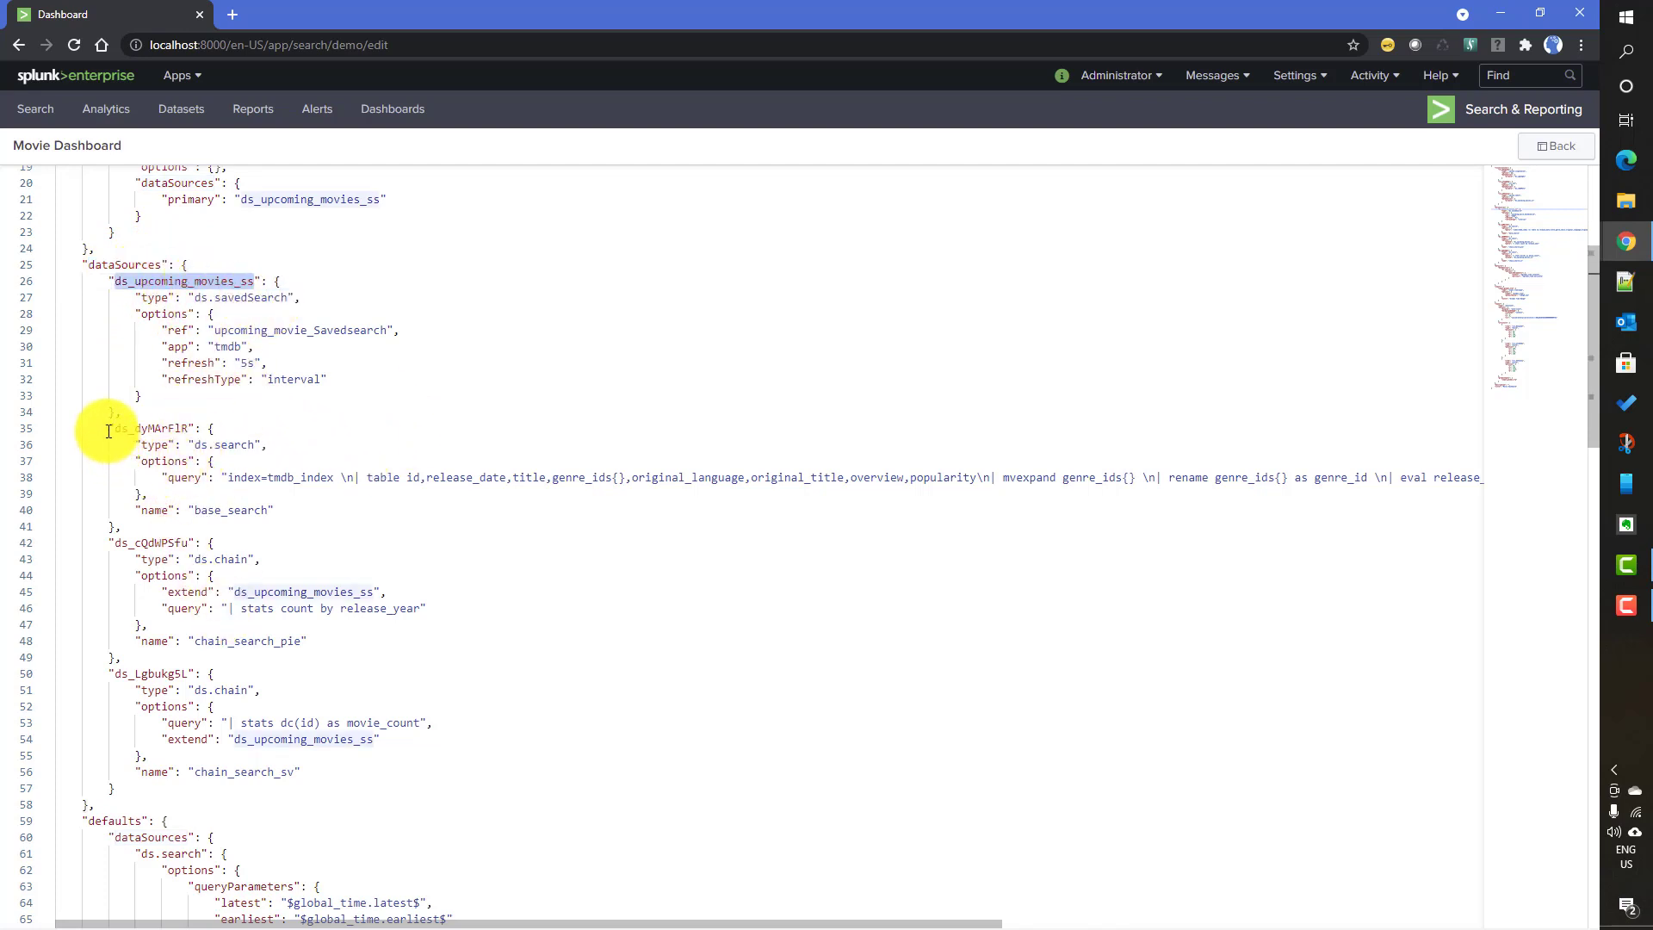
- Duplicate the whole ds_dyMArFlR data source block directly below the ds_upcoming_movies_ss block
{"action": "left_click_drag", "start_coordinate": [112, 428], "coordinate": [123, 526]}
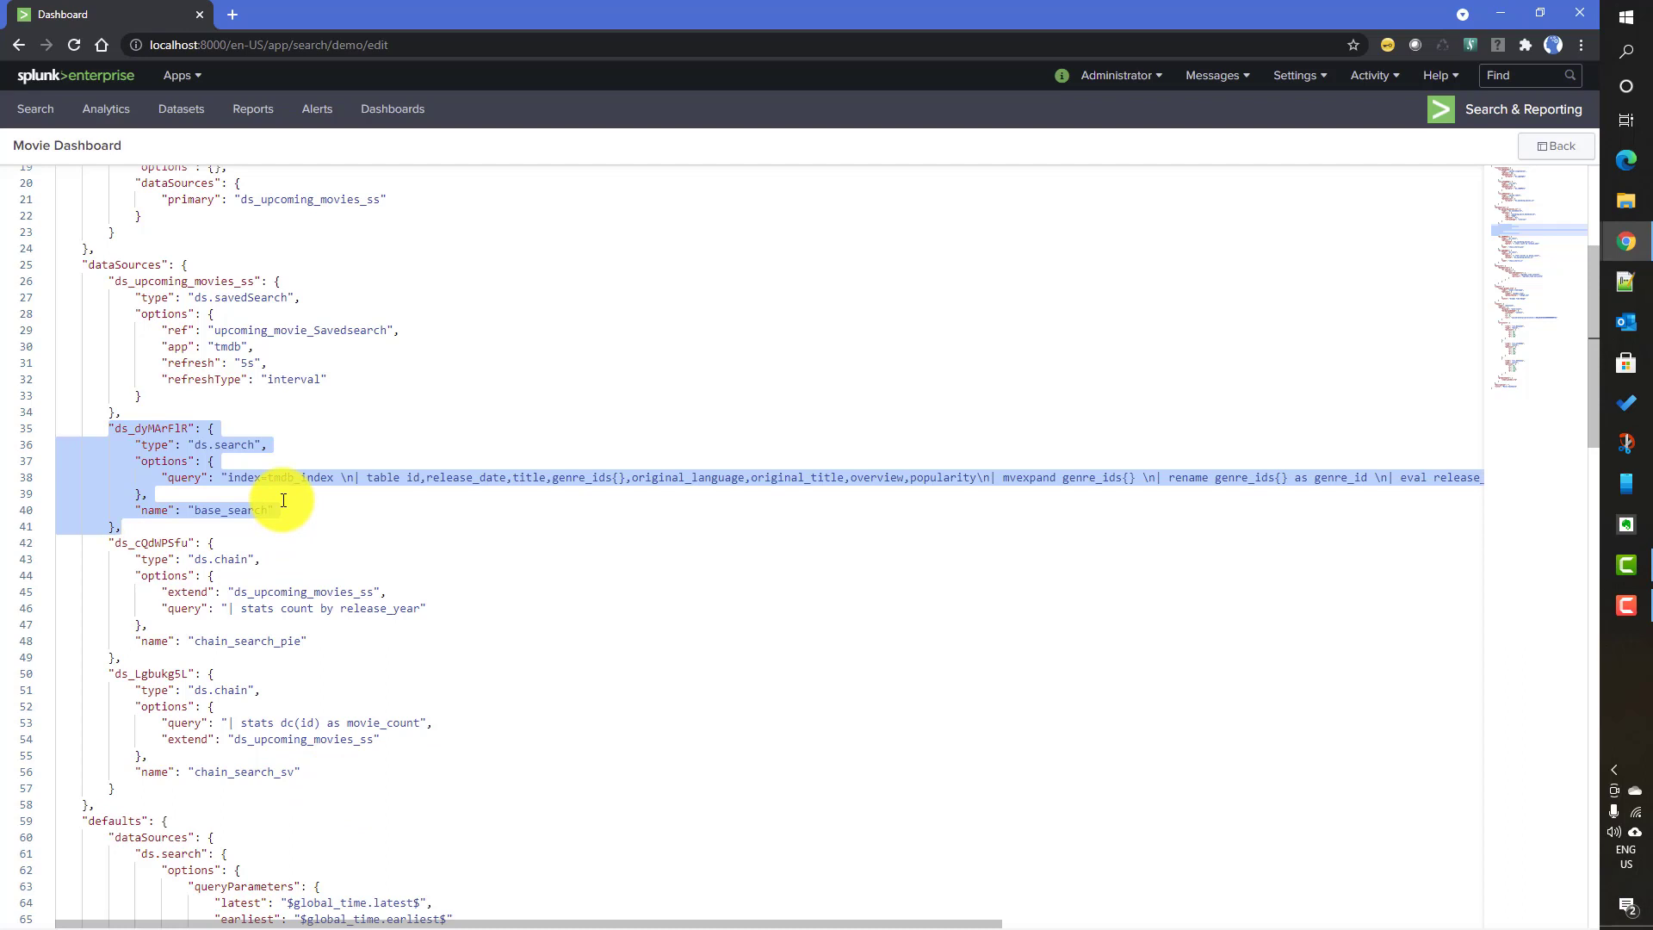
{"action": "left_click", "coordinate": [226, 507]}
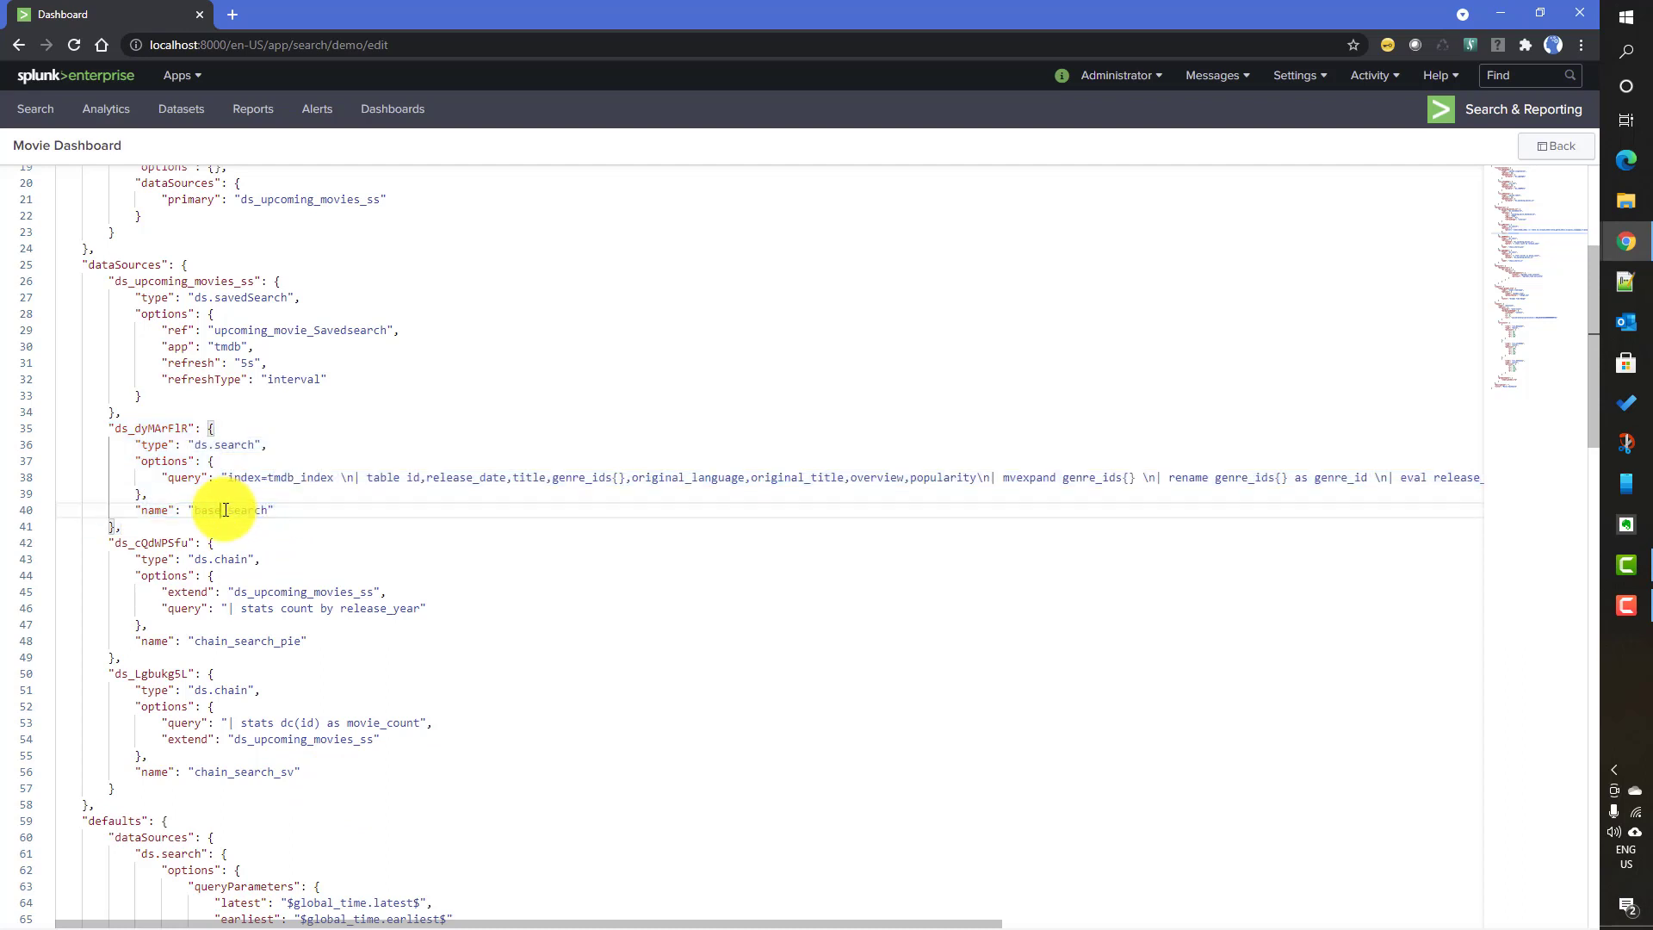
{"action": "left_click_drag", "start_coordinate": [111, 428], "coordinate": [130, 526]}
{"action": "key", "text": "ctrl+c"}
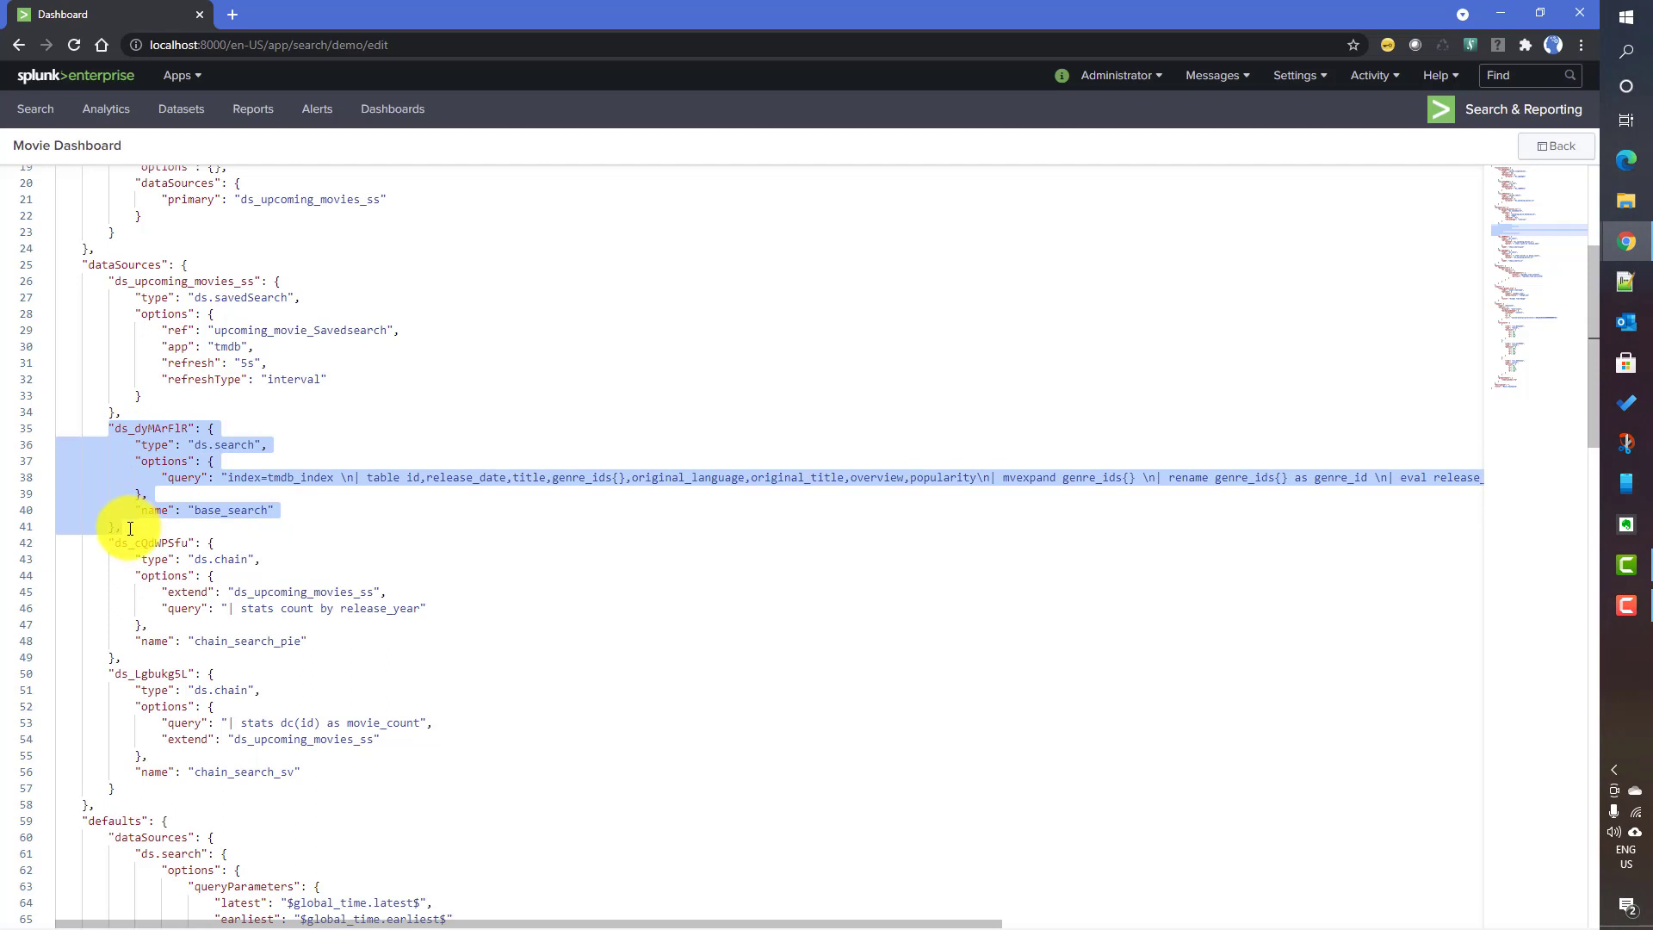
{"action": "left_click", "coordinate": [139, 414]}
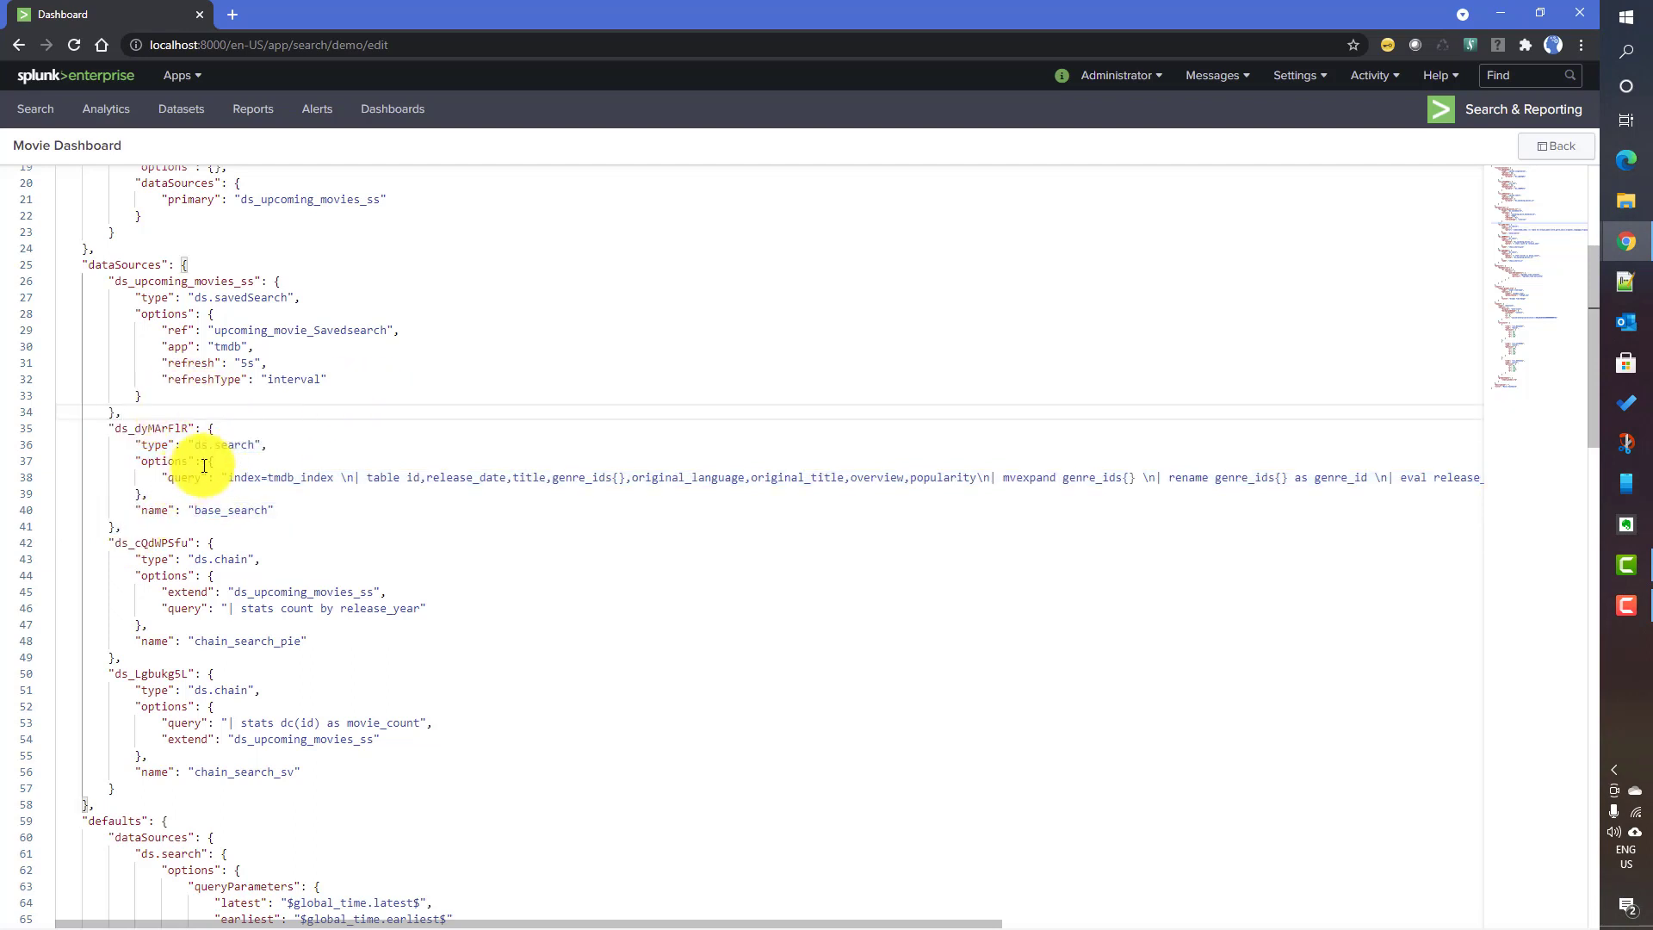
{"action": "key", "text": "Return"}
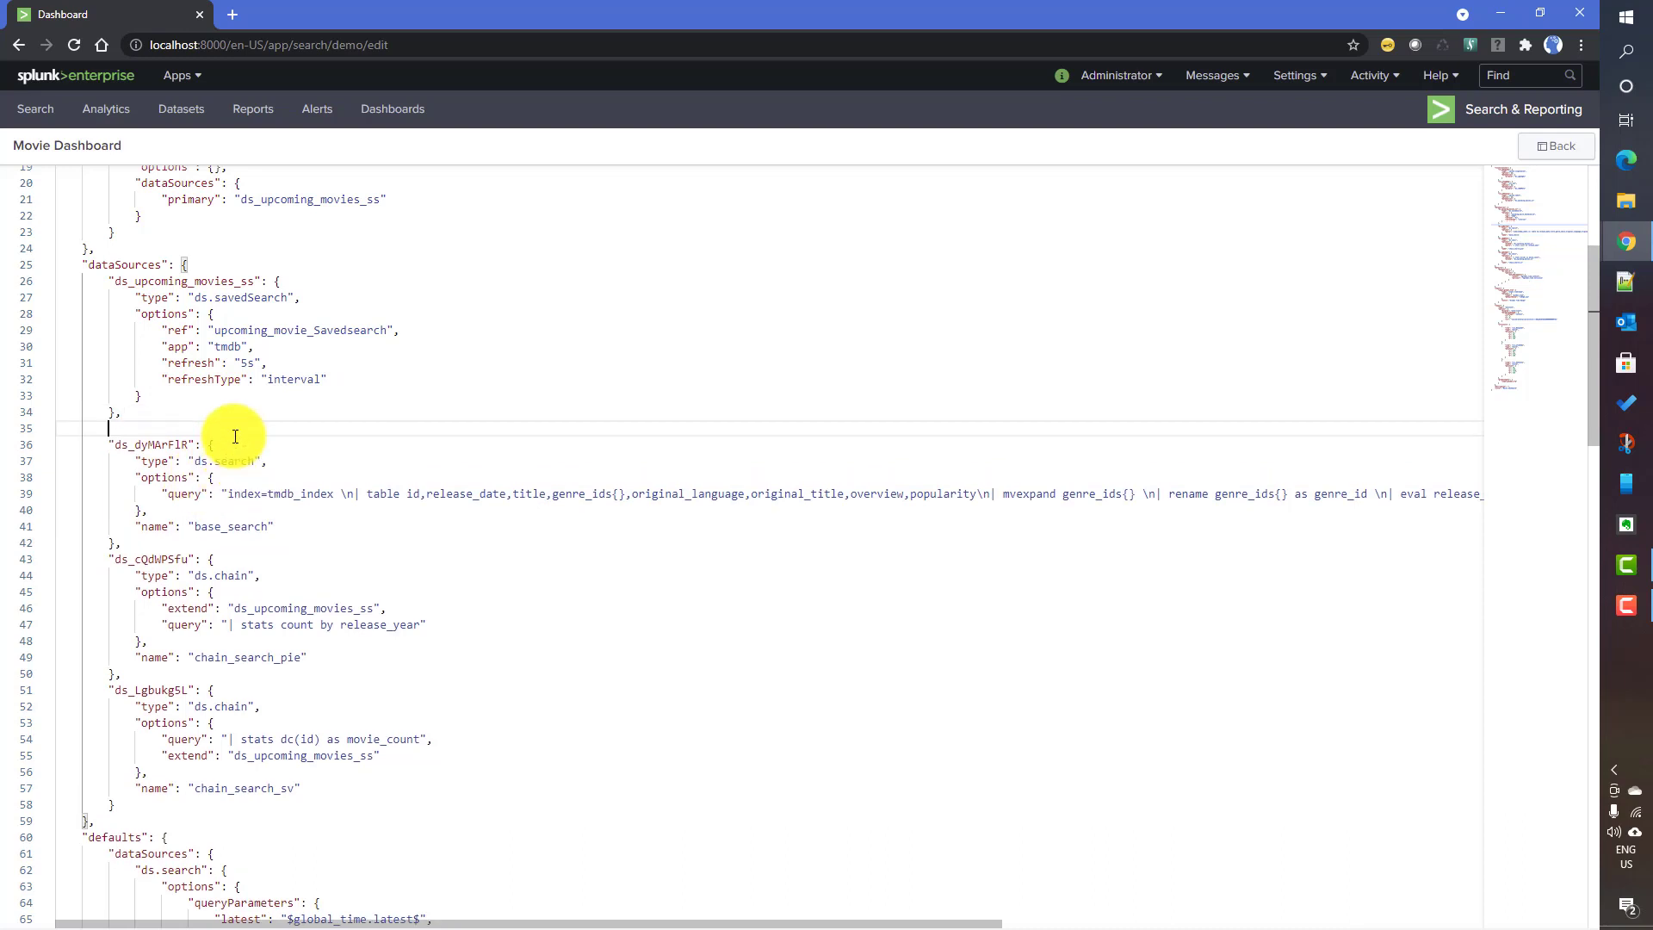
{"action": "key", "text": "ctrl+v"}
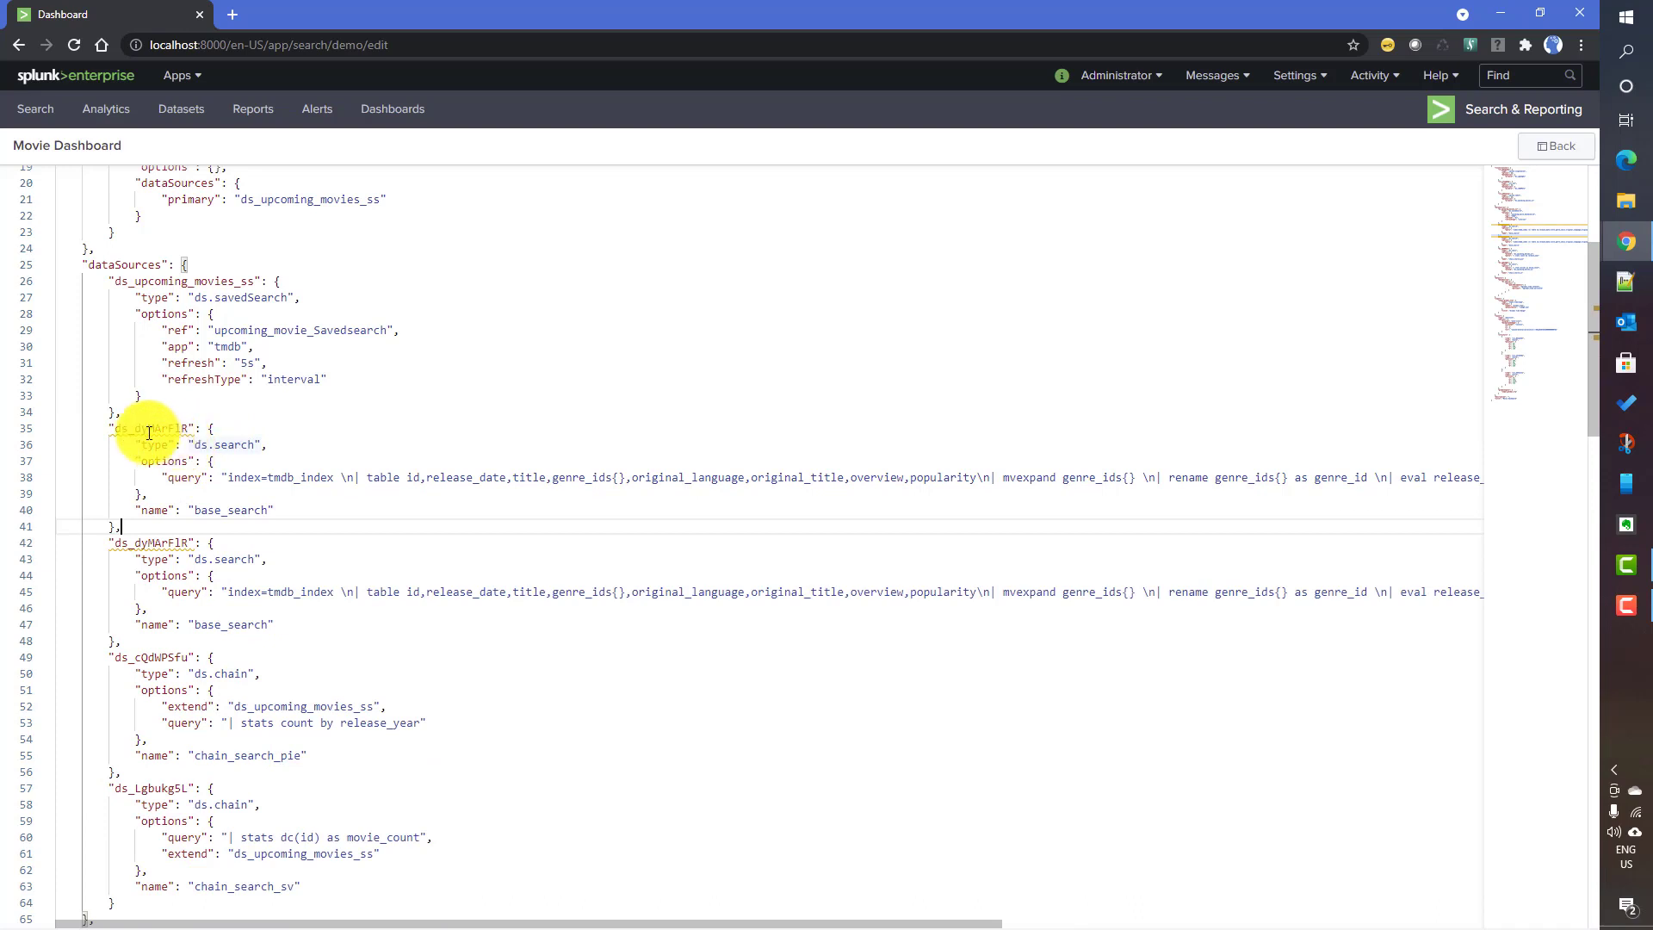
- Rename the key of the first ds_dyMArFlR block to ds_mock_data, keeping the ds_ prefix
{"action": "left_click_drag", "start_coordinate": [135, 427], "coordinate": [241, 427]}
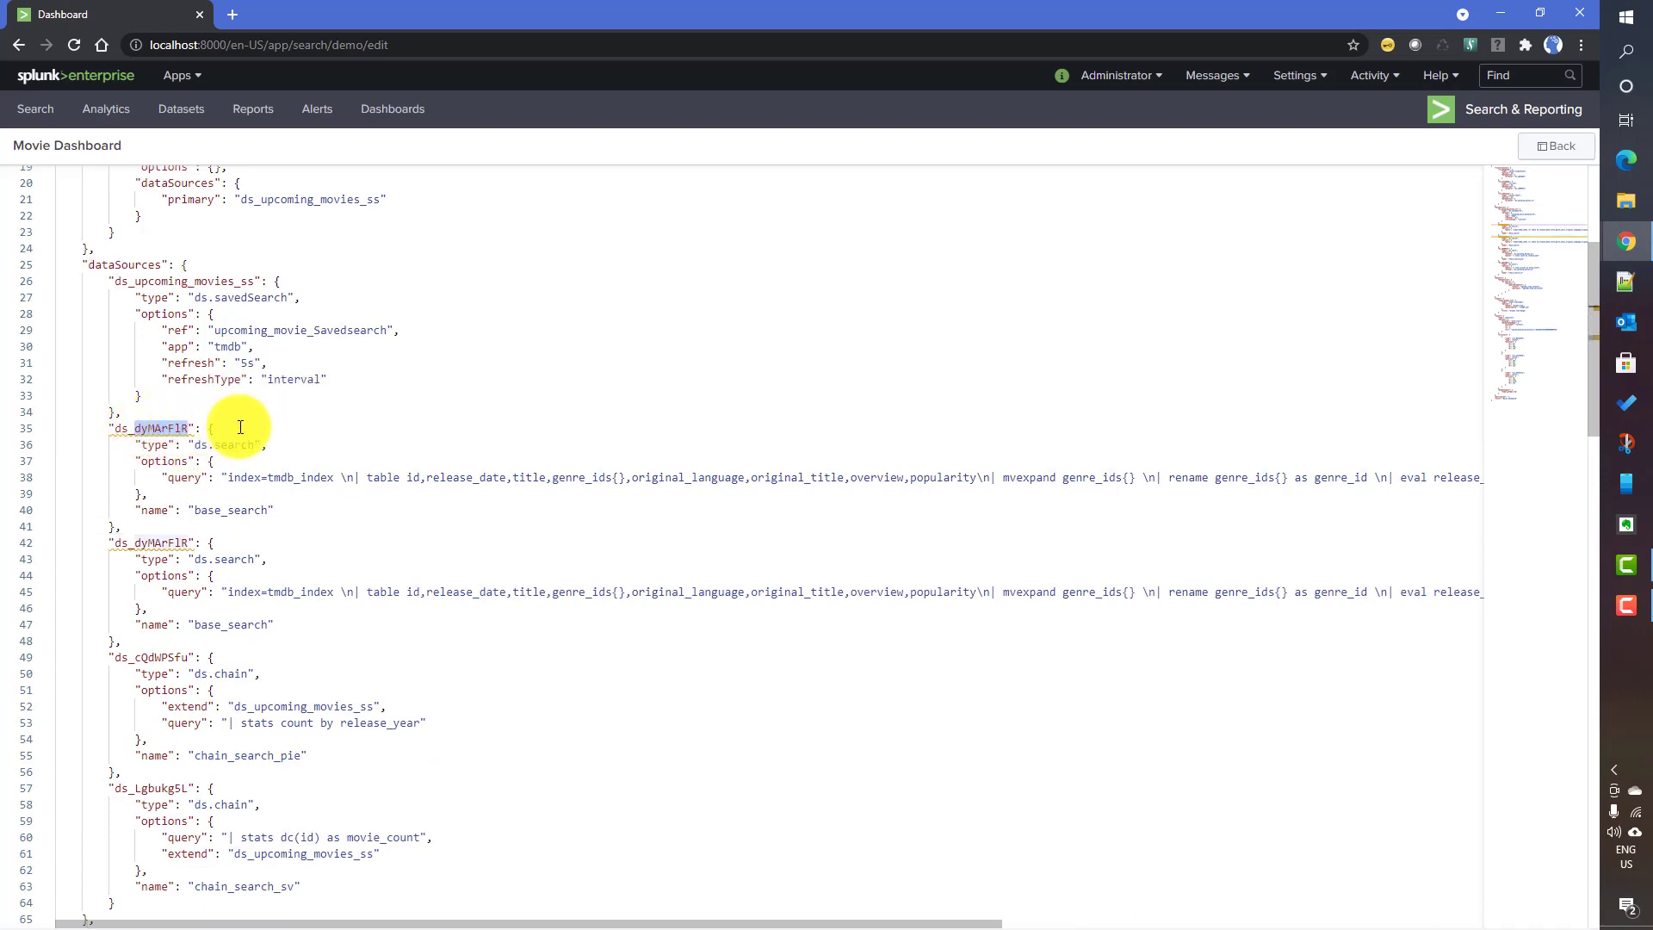
{"action": "type", "text": "mock_data"}
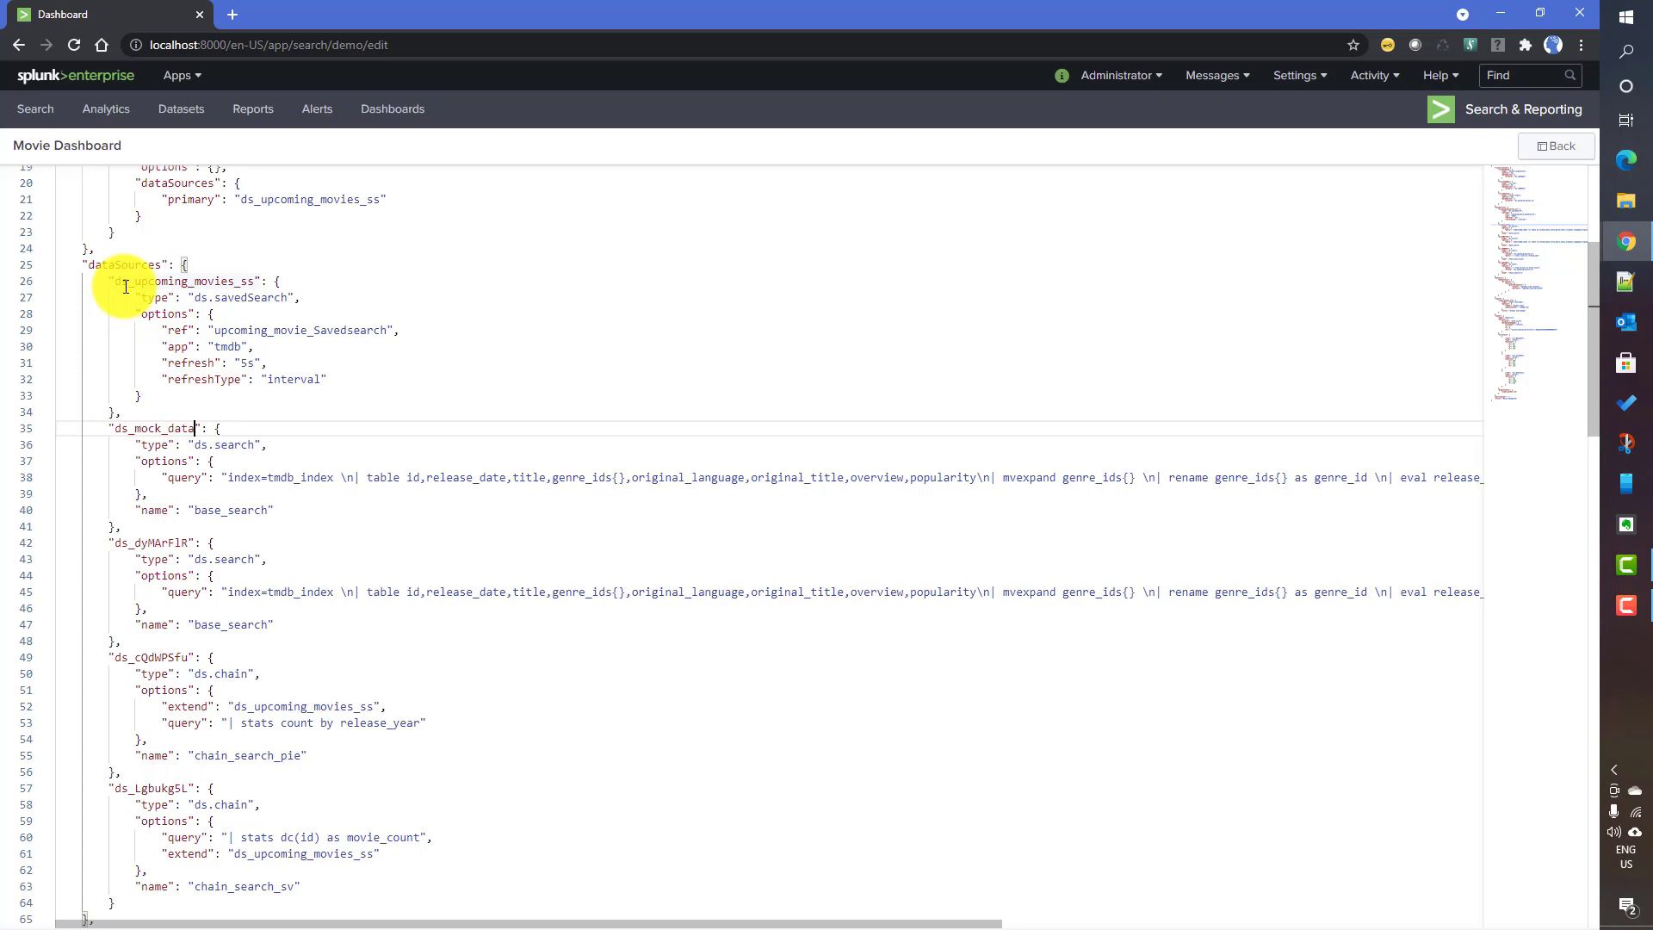
{"action": "double_click", "coordinate": [174, 282]}
{"action": "left_click", "coordinate": [118, 427]}
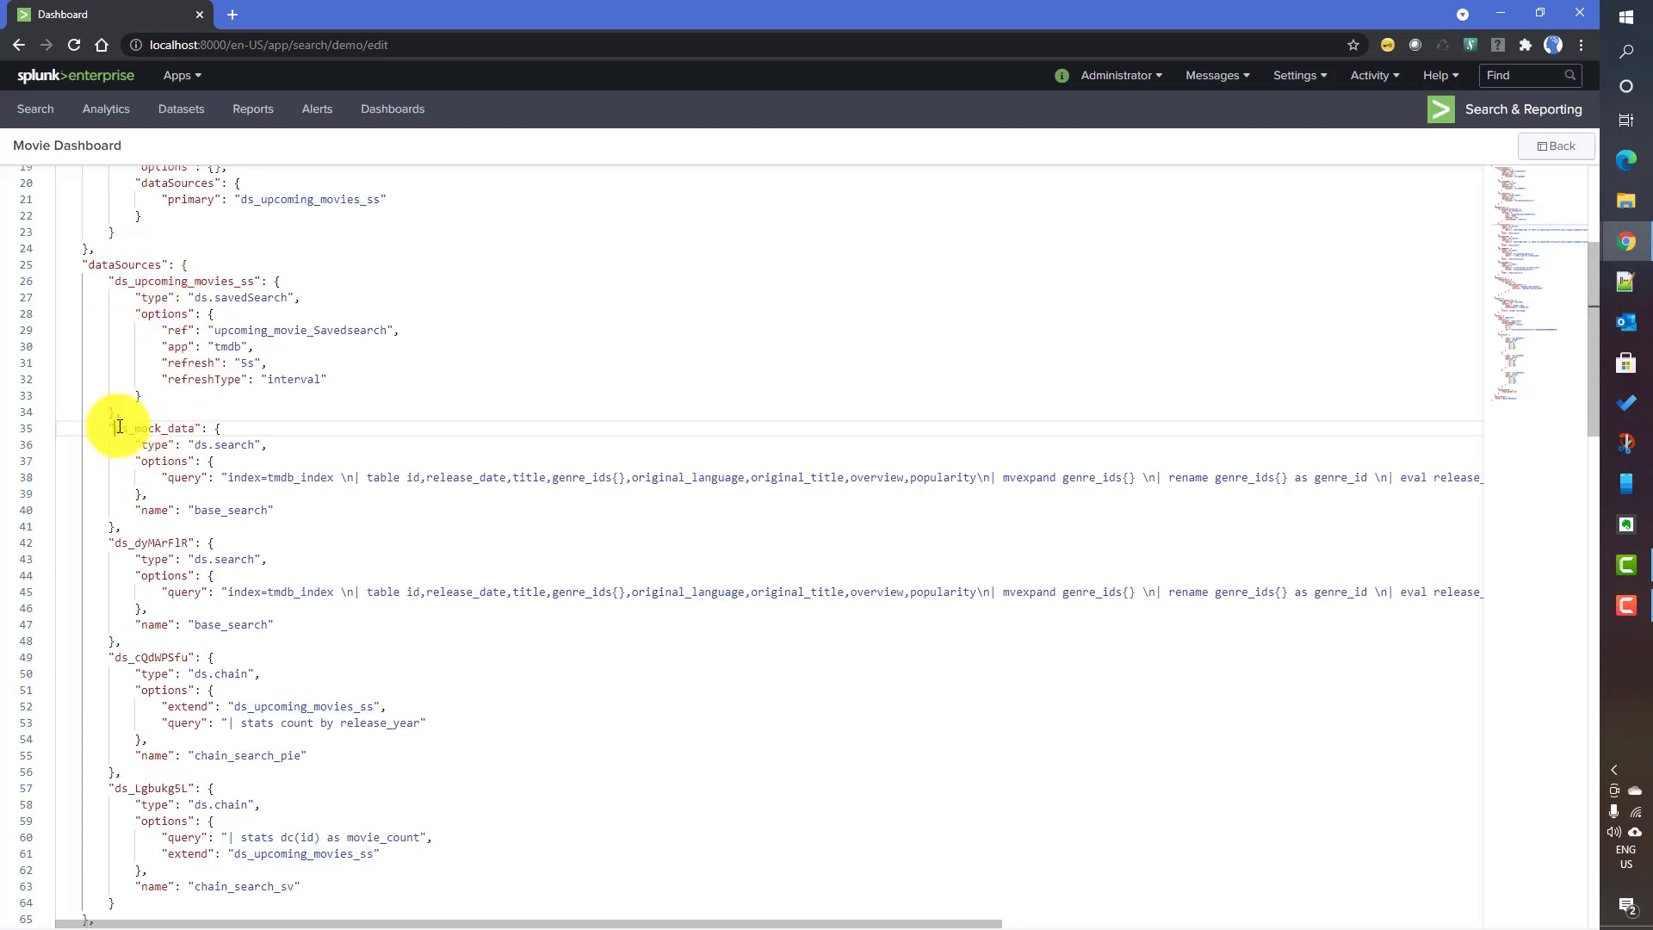
{"action": "left_click_drag", "start_coordinate": [119, 427], "coordinate": [134, 429]}
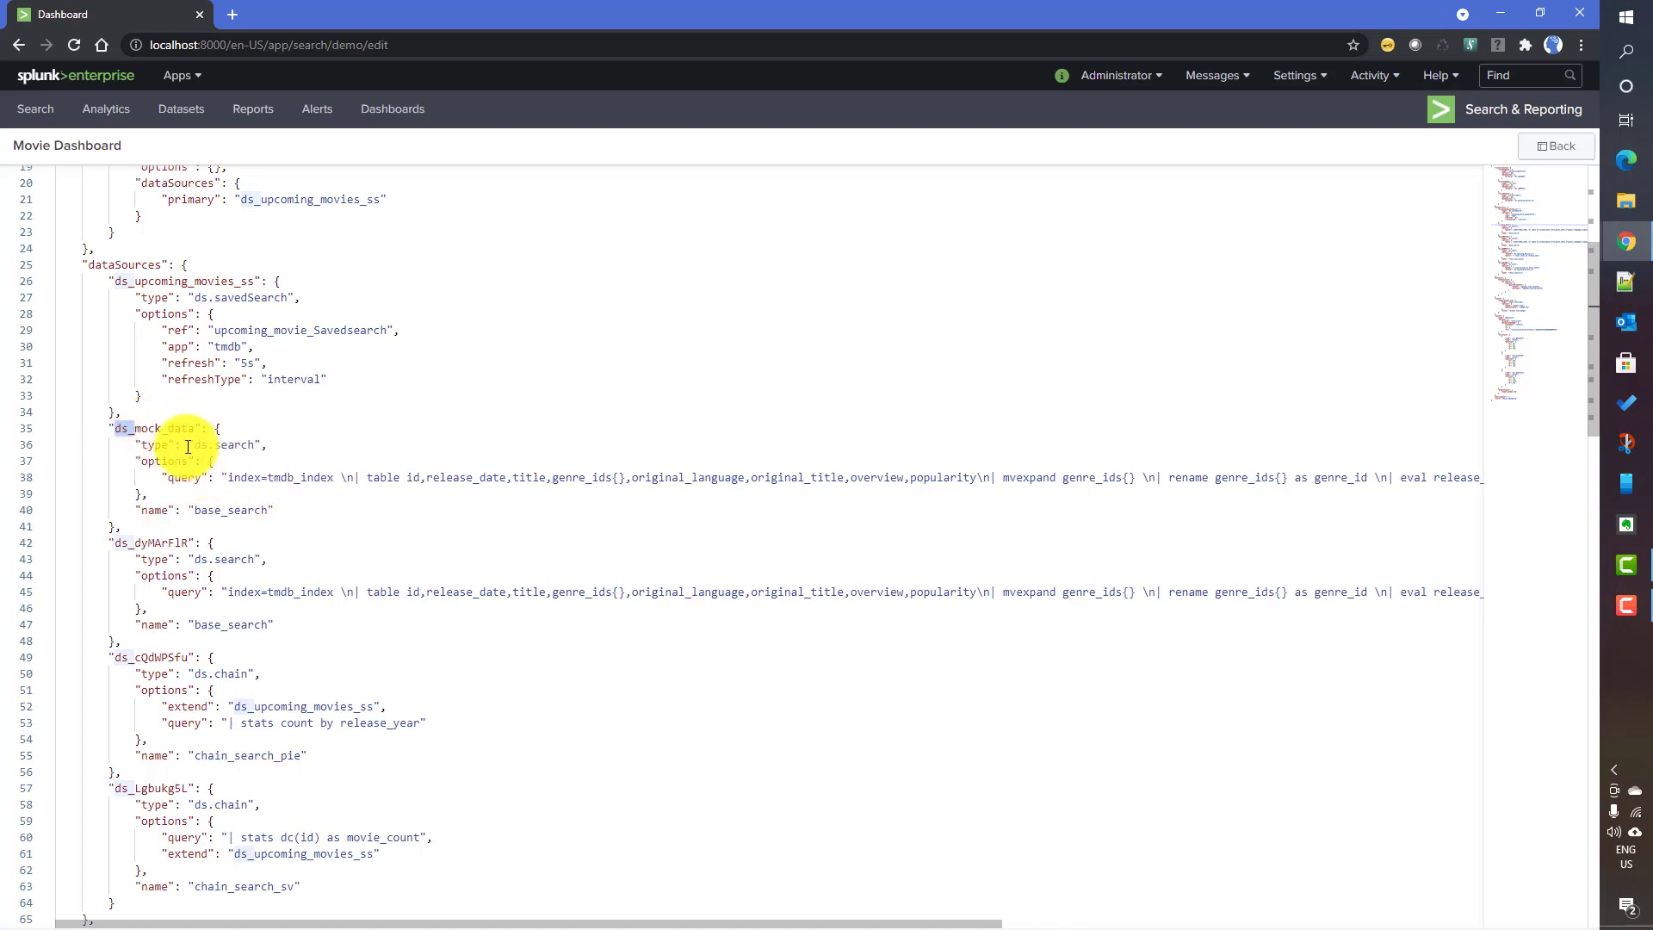
{"action": "double_click", "coordinate": [142, 429]}
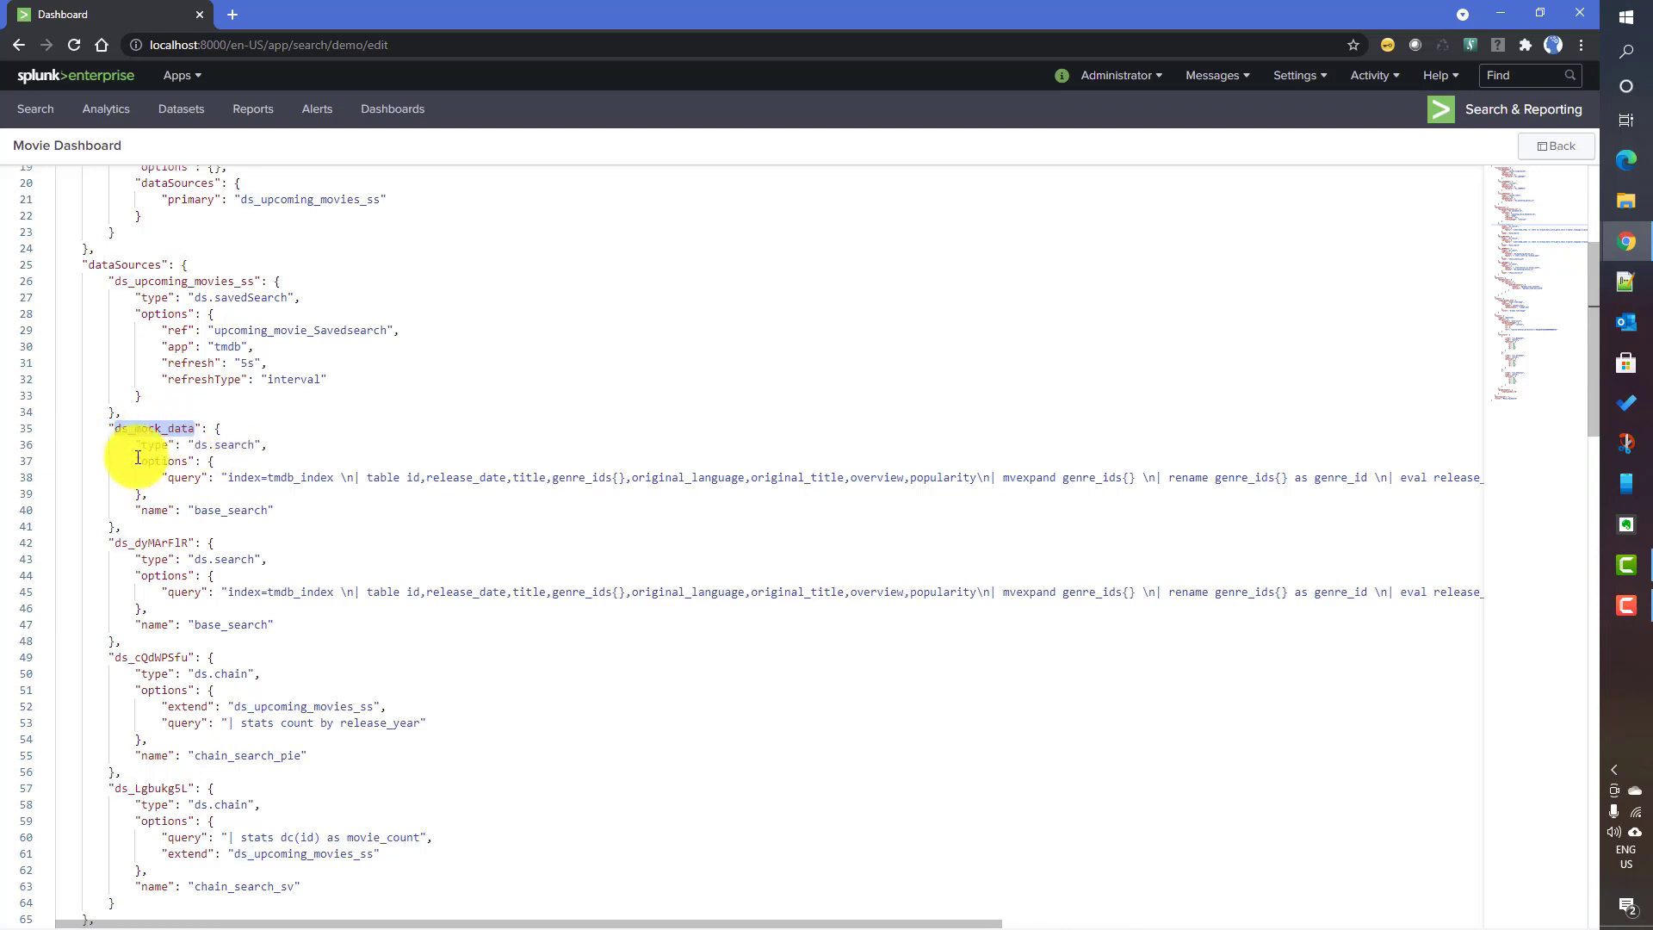
- Set the ds_mock_data source's type to ds.test and delete the query line from its options
{"action": "double_click", "coordinate": [230, 445]}
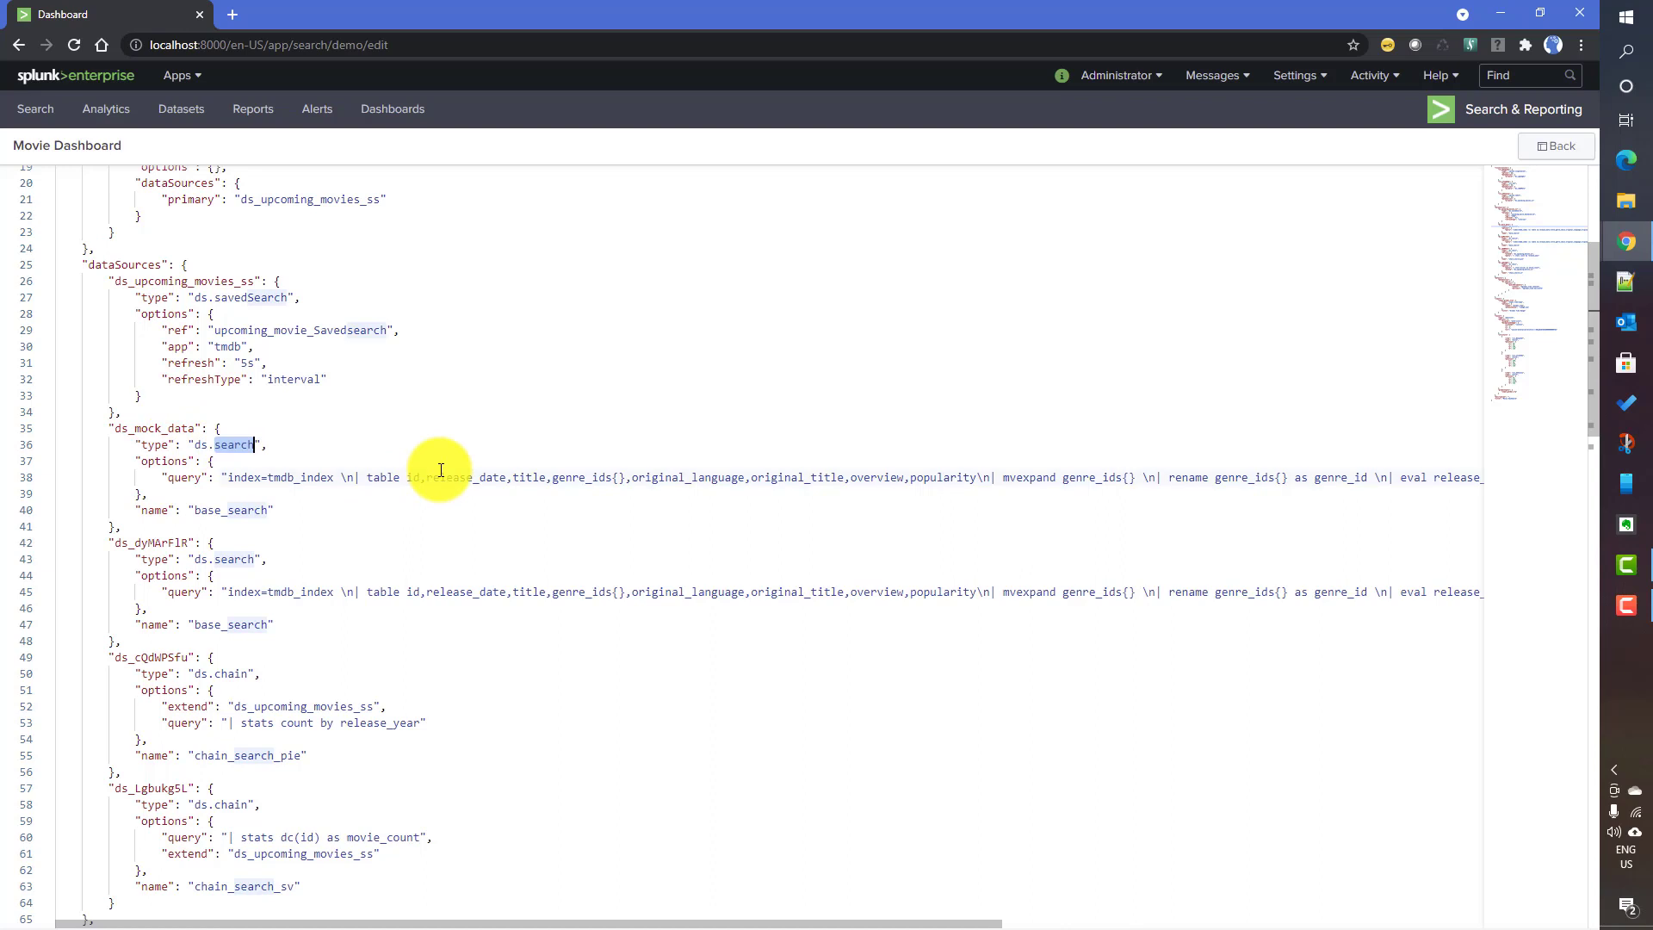
{"action": "type", "text": "test"}
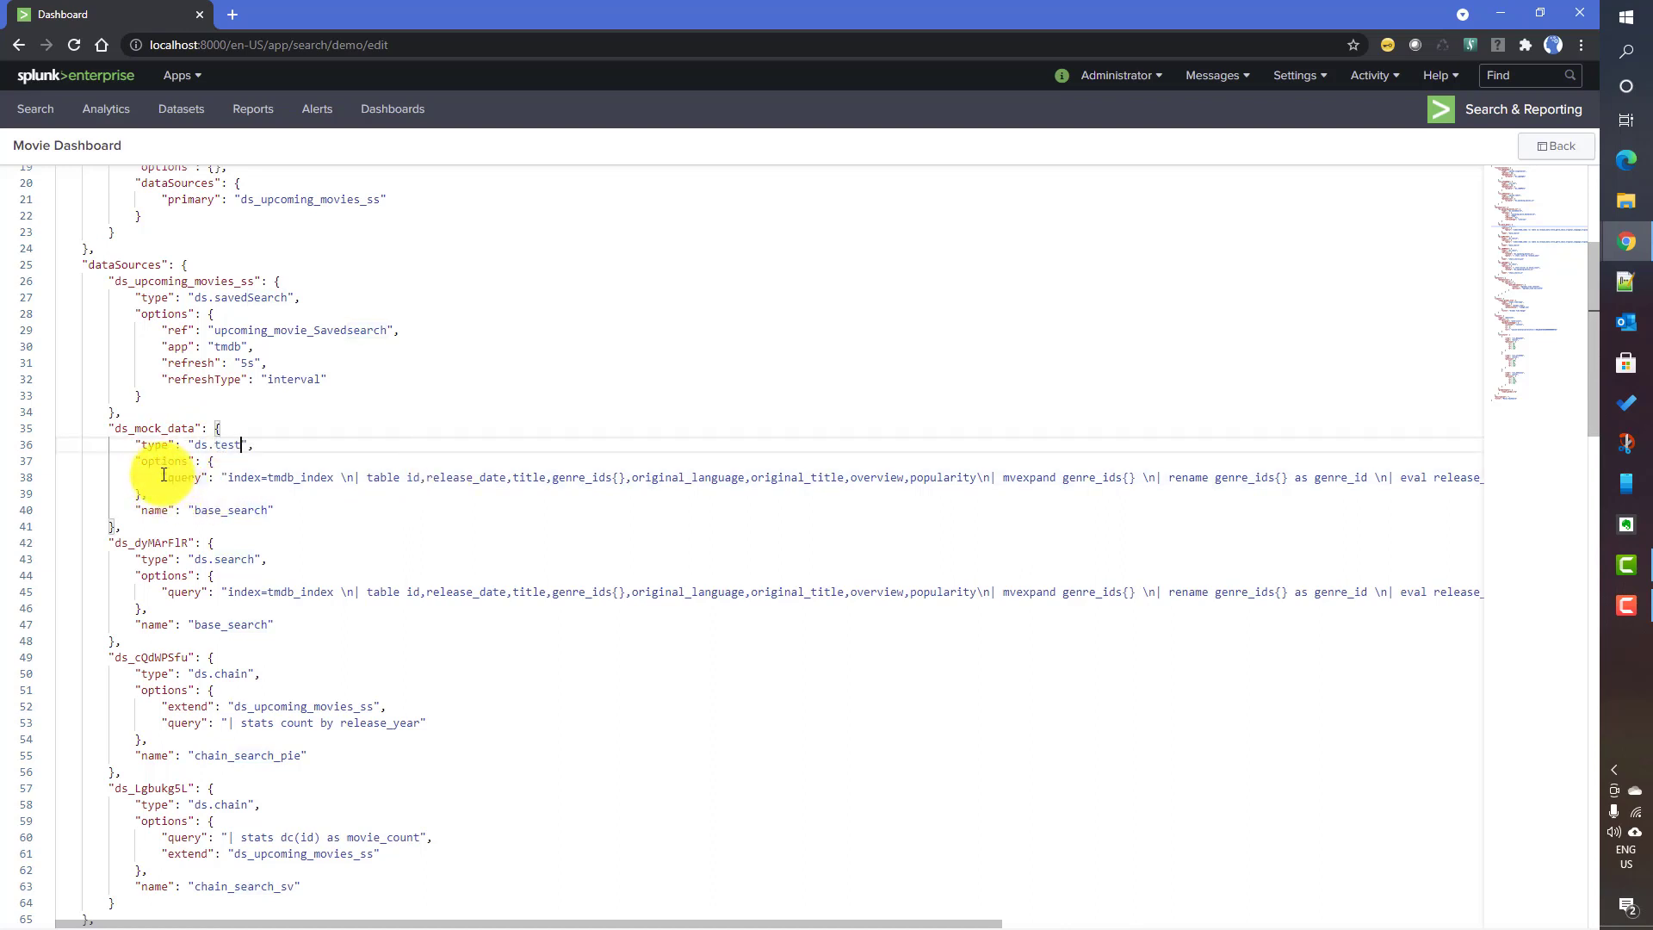
{"action": "left_click_drag", "start_coordinate": [163, 476], "coordinate": [1457, 513]}
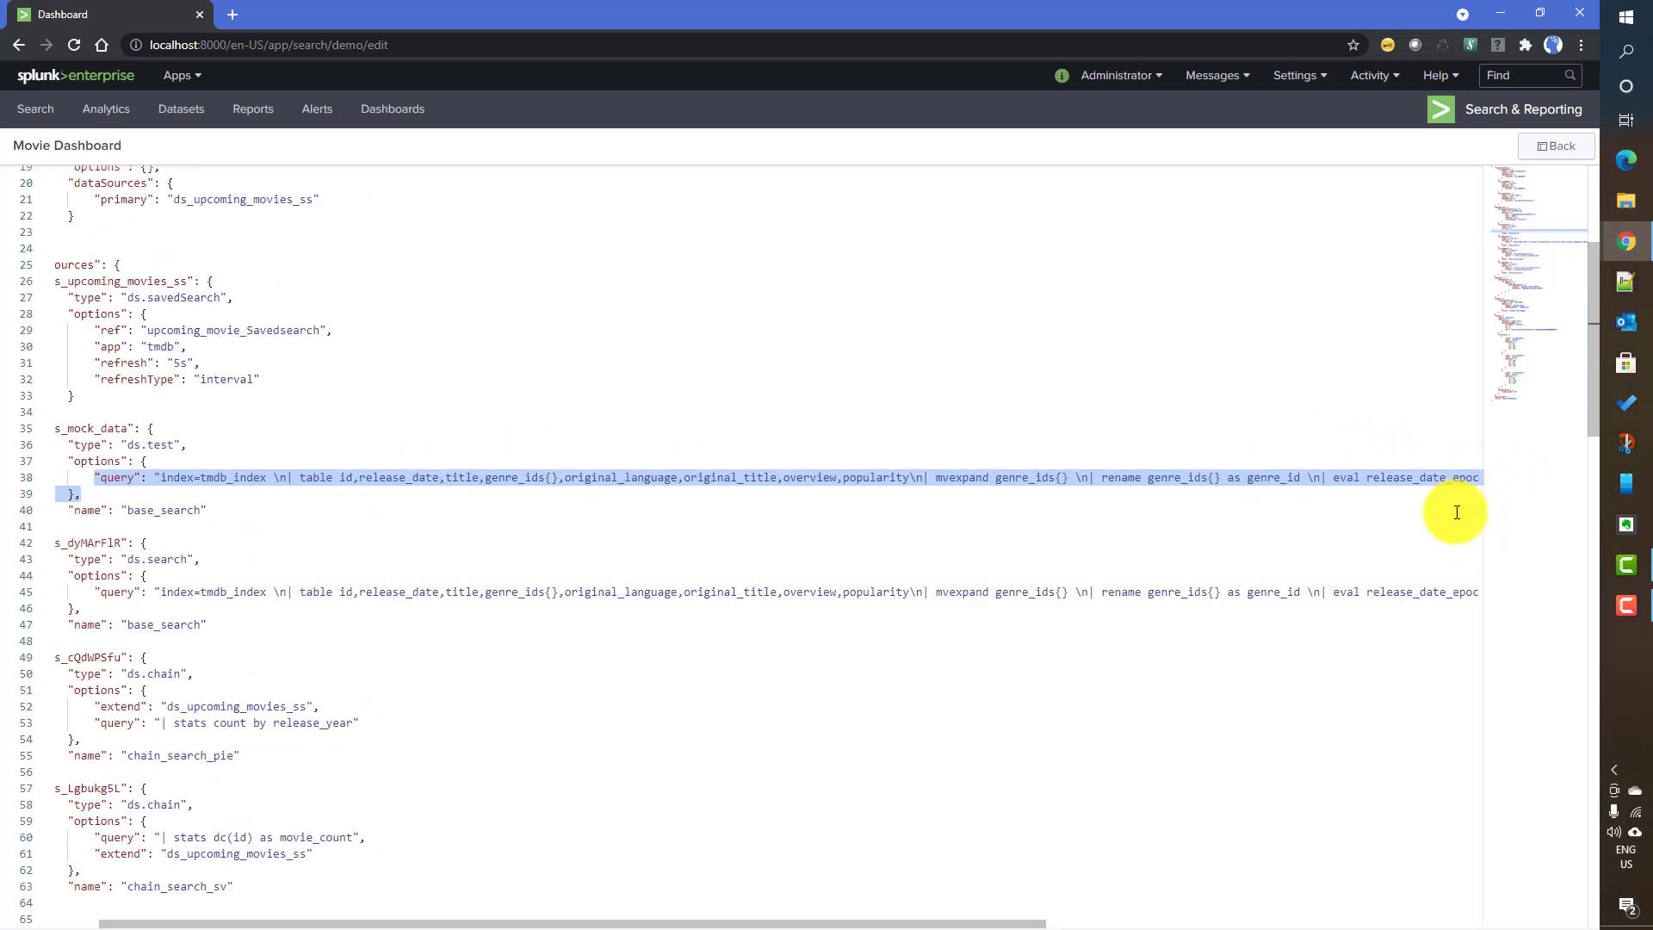
{"action": "key", "text": "shift+Up"}
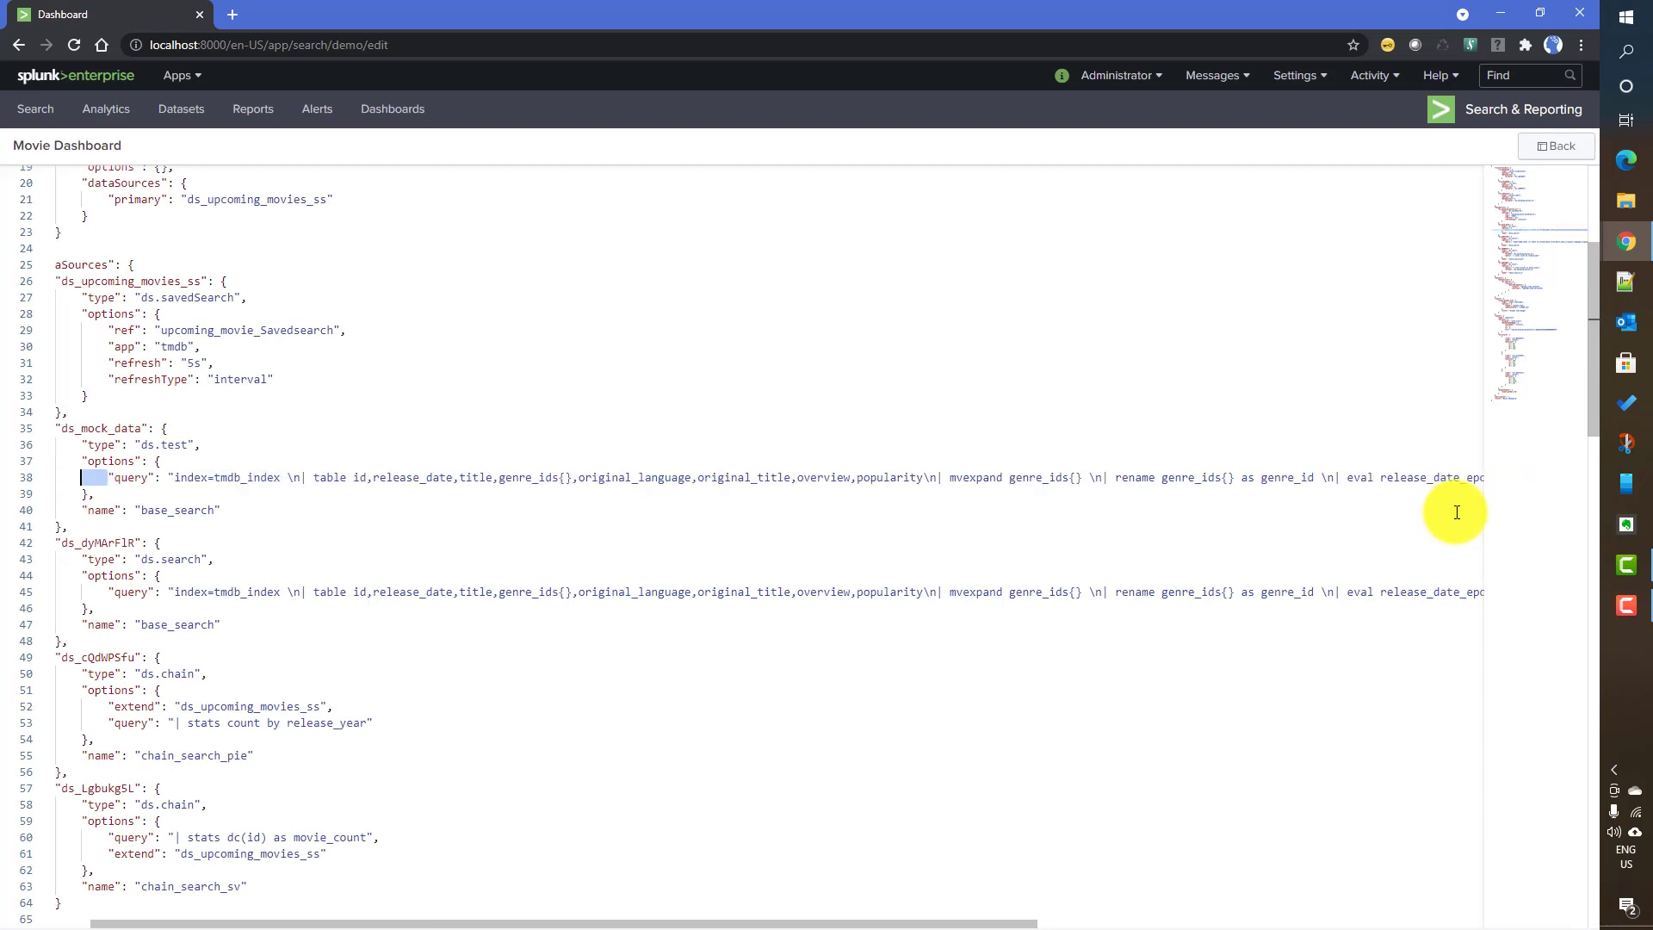
{"action": "key", "text": "shift+End"}
{"action": "key", "text": "BackSpace"}
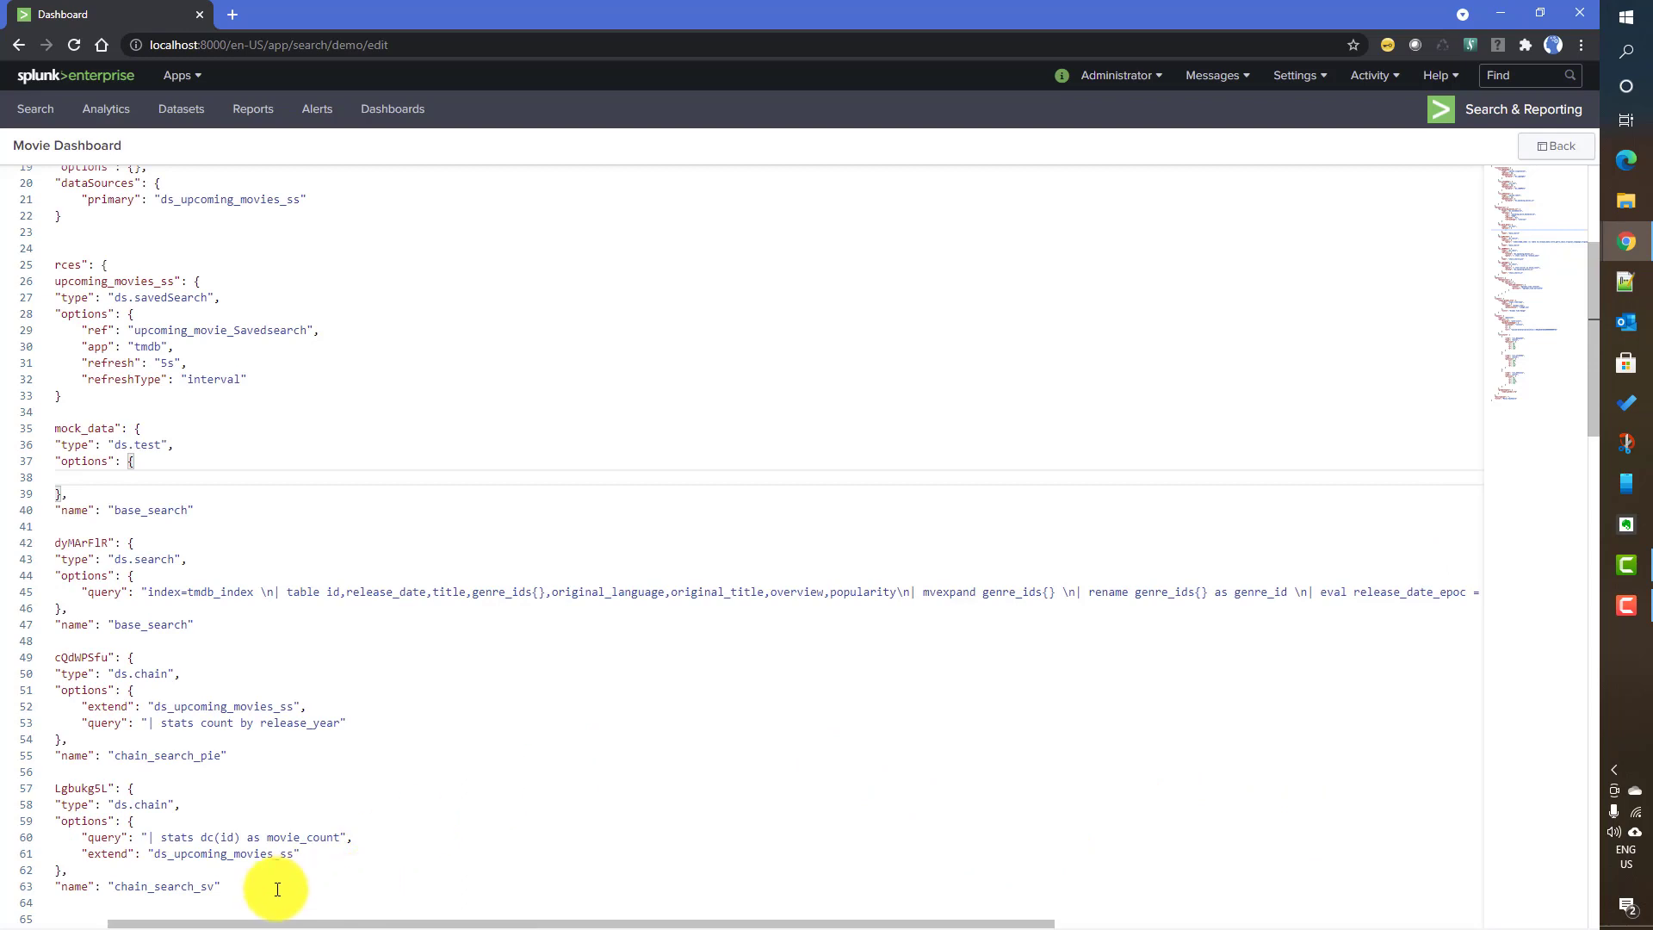
{"action": "left_click_drag", "start_coordinate": [215, 923], "coordinate": [164, 924]}
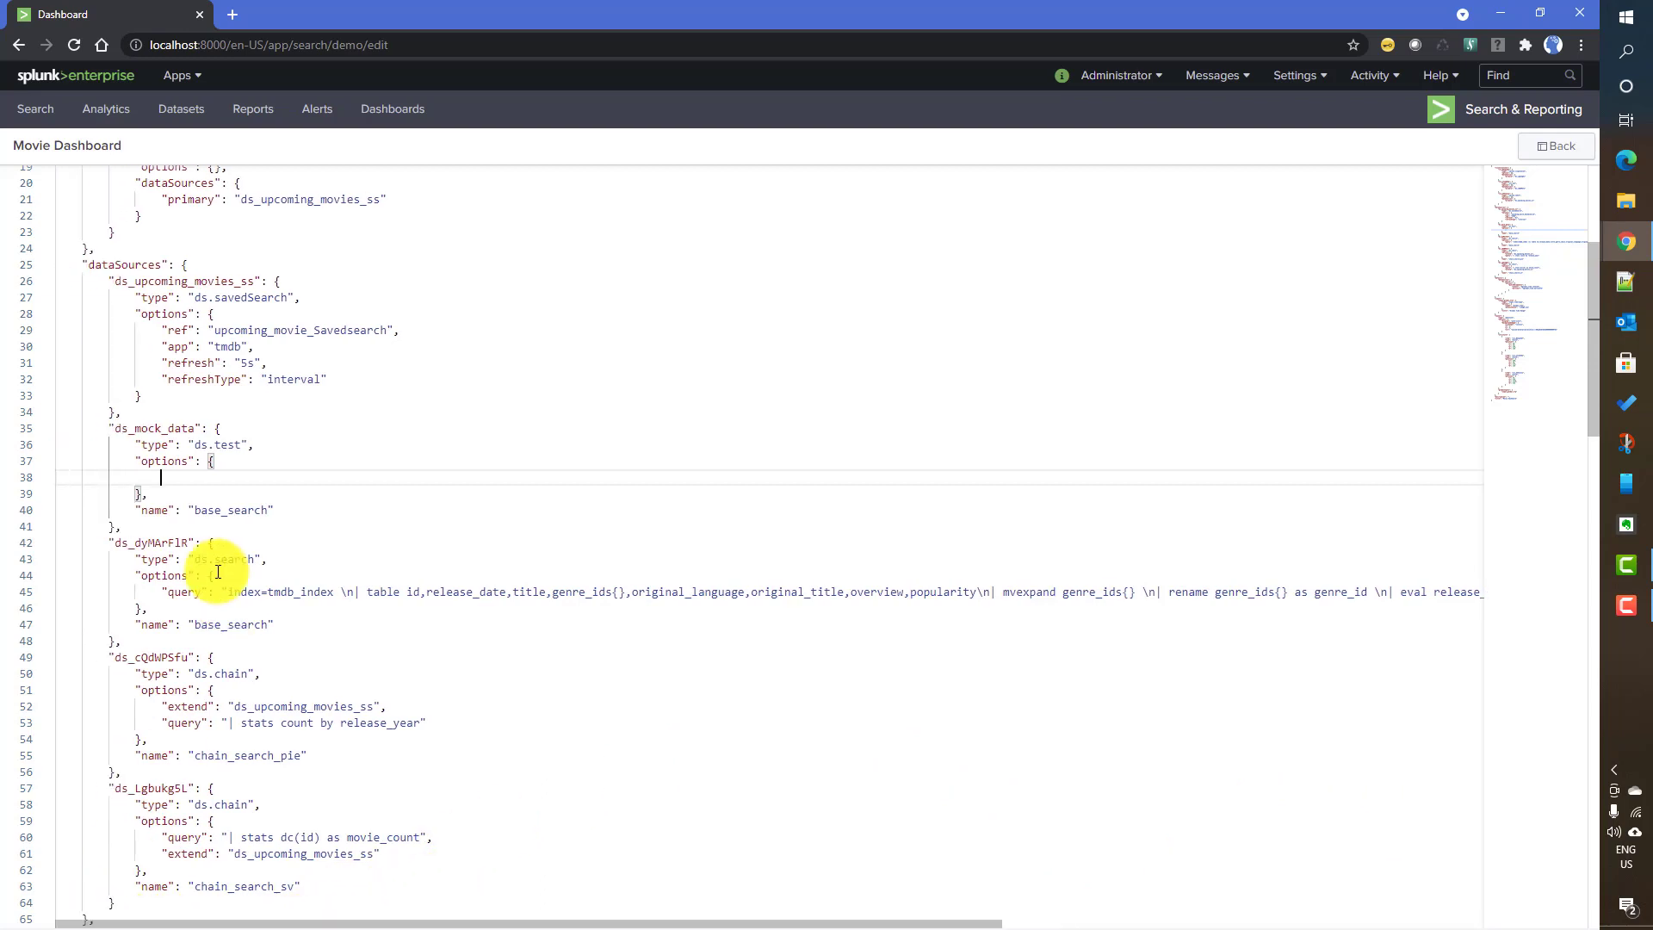
- Set the name of the ds_mock_data source to "Mock Data"
{"action": "double_click", "coordinate": [215, 510]}
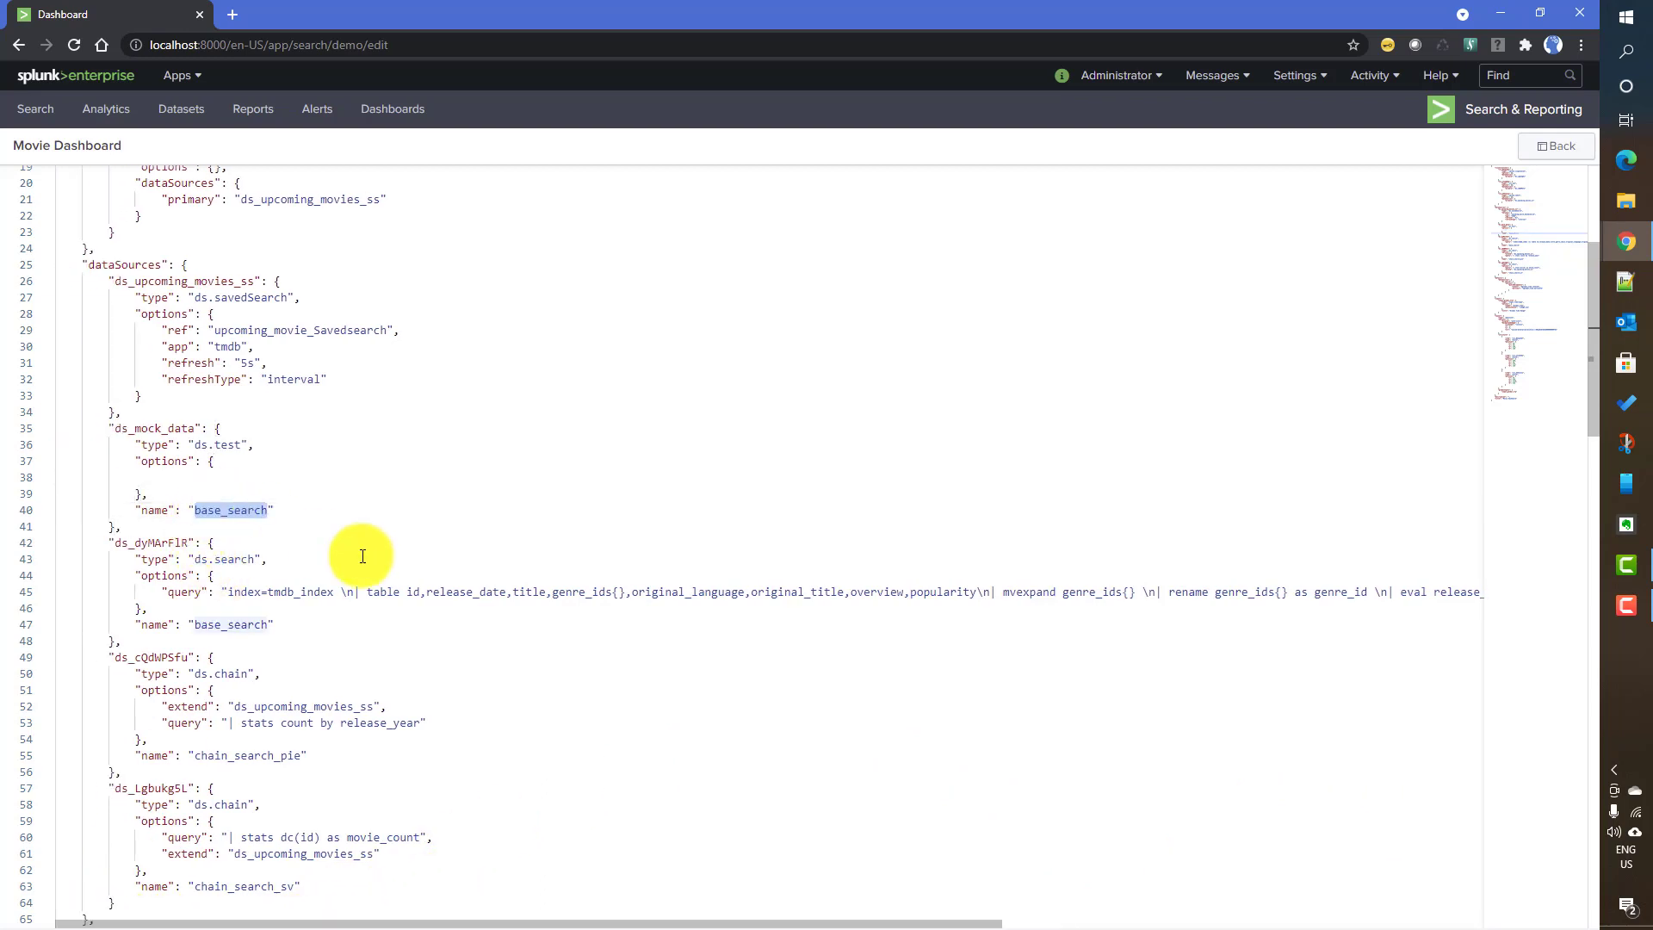
{"action": "type", "text": "Mock Dat"}
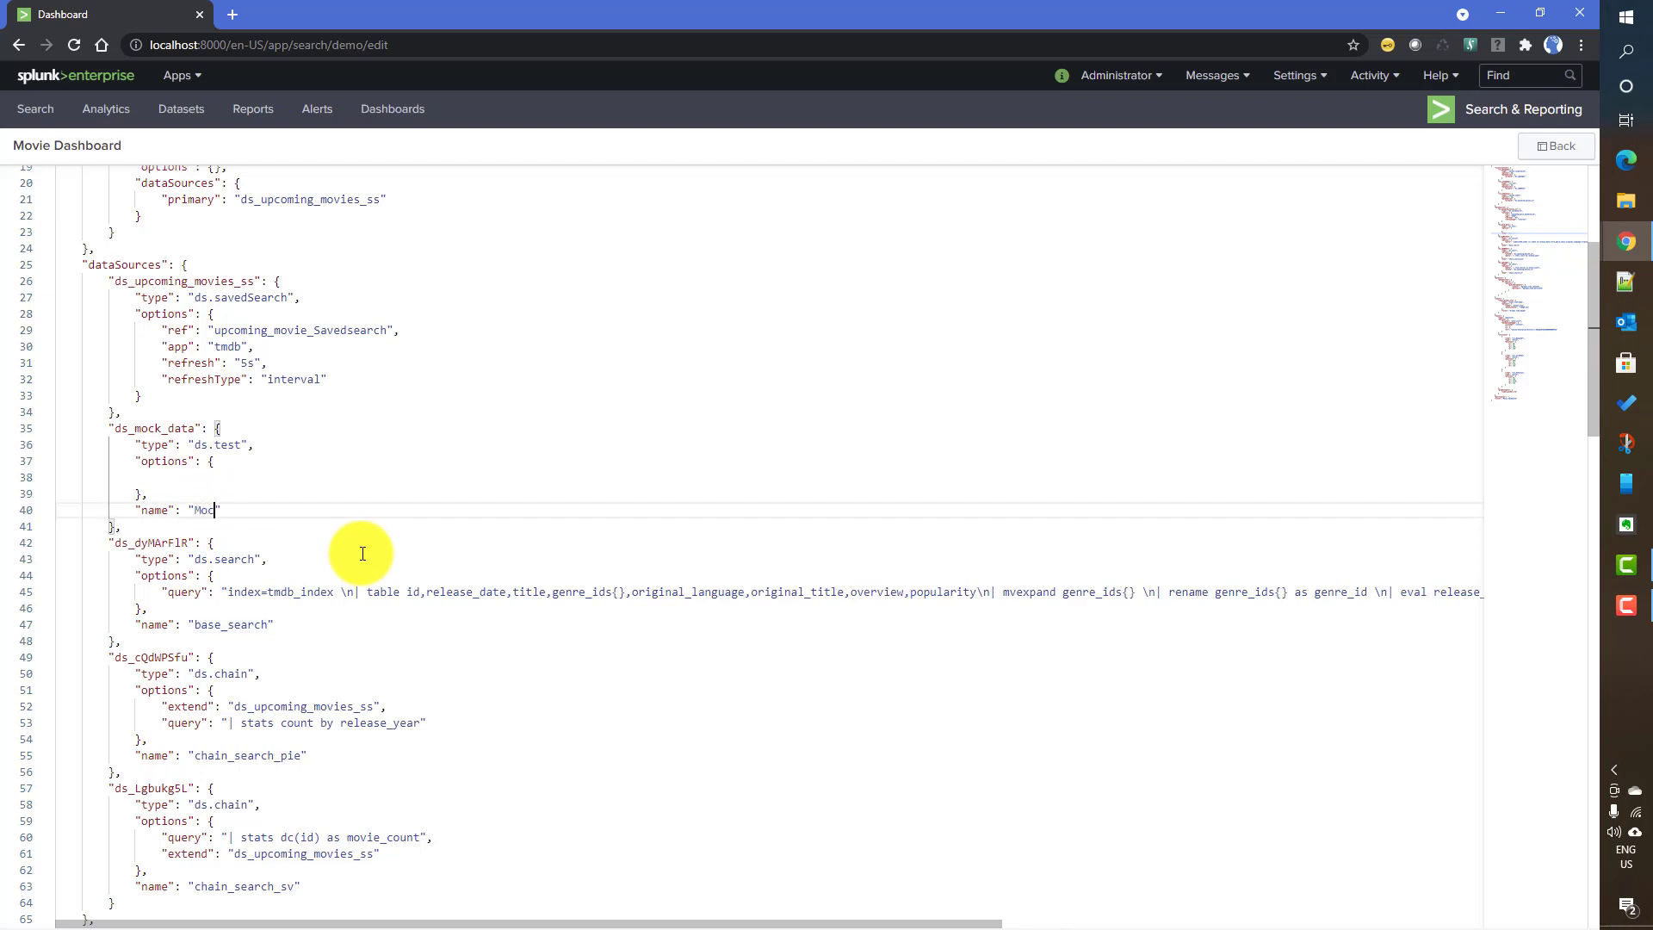
{"action": "type", "text": "a"}
{"action": "left_click", "coordinate": [218, 477]}
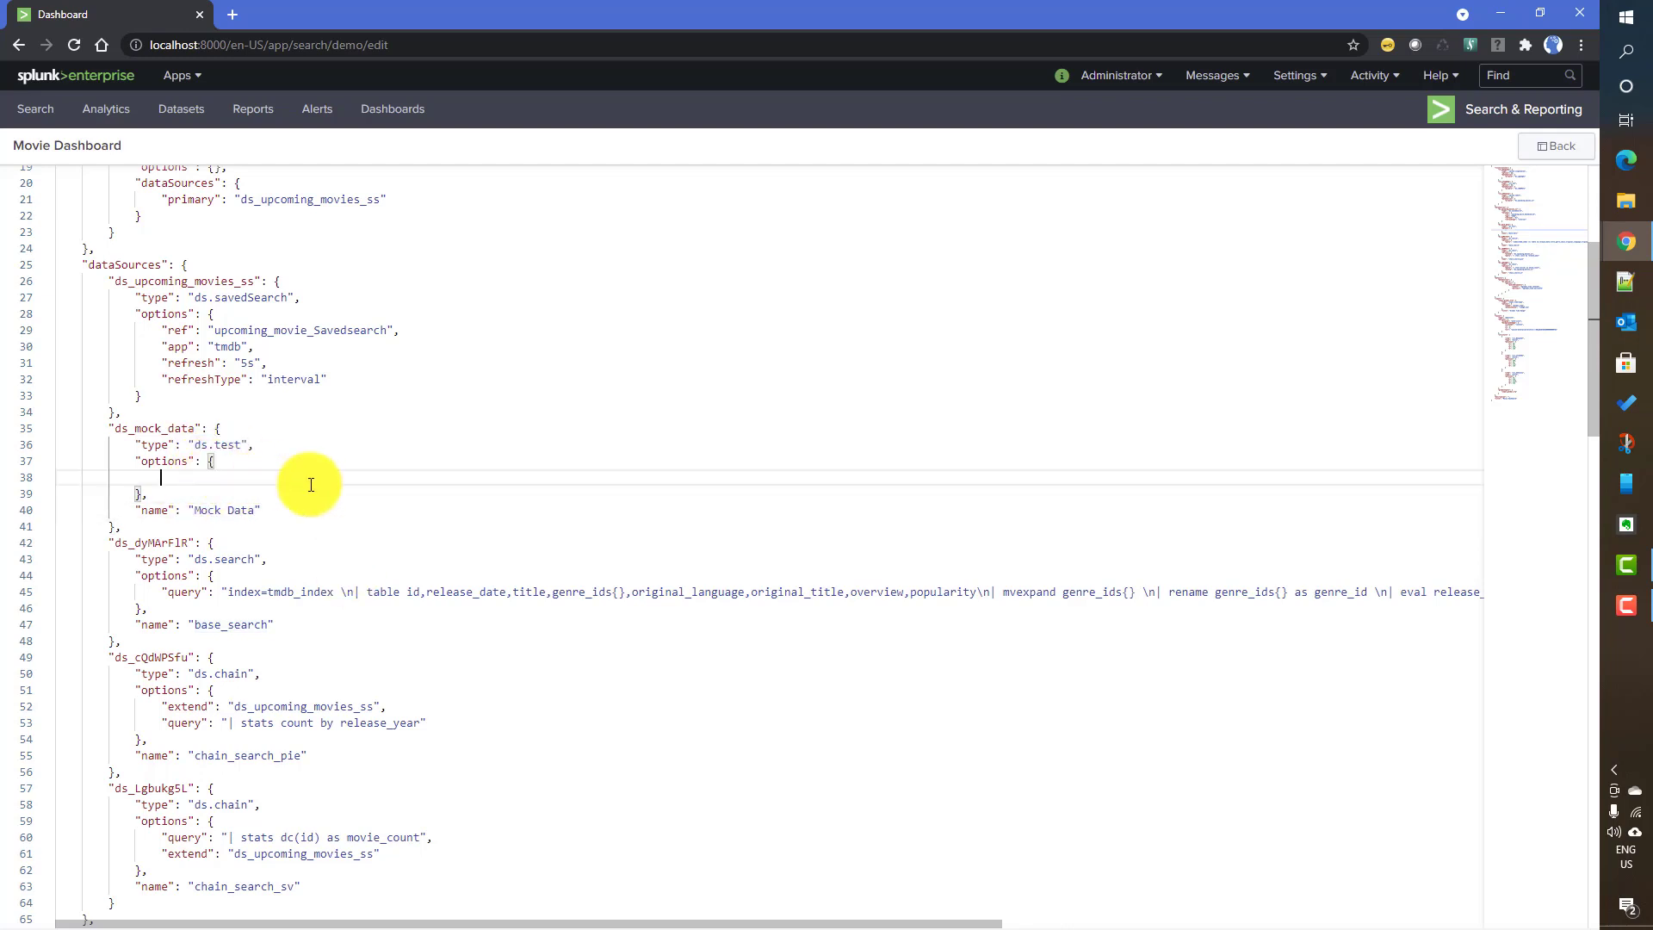
- Examine which option keys the search, chain and saved search data sources use in their options blocks
{"action": "double_click", "coordinate": [235, 561]}
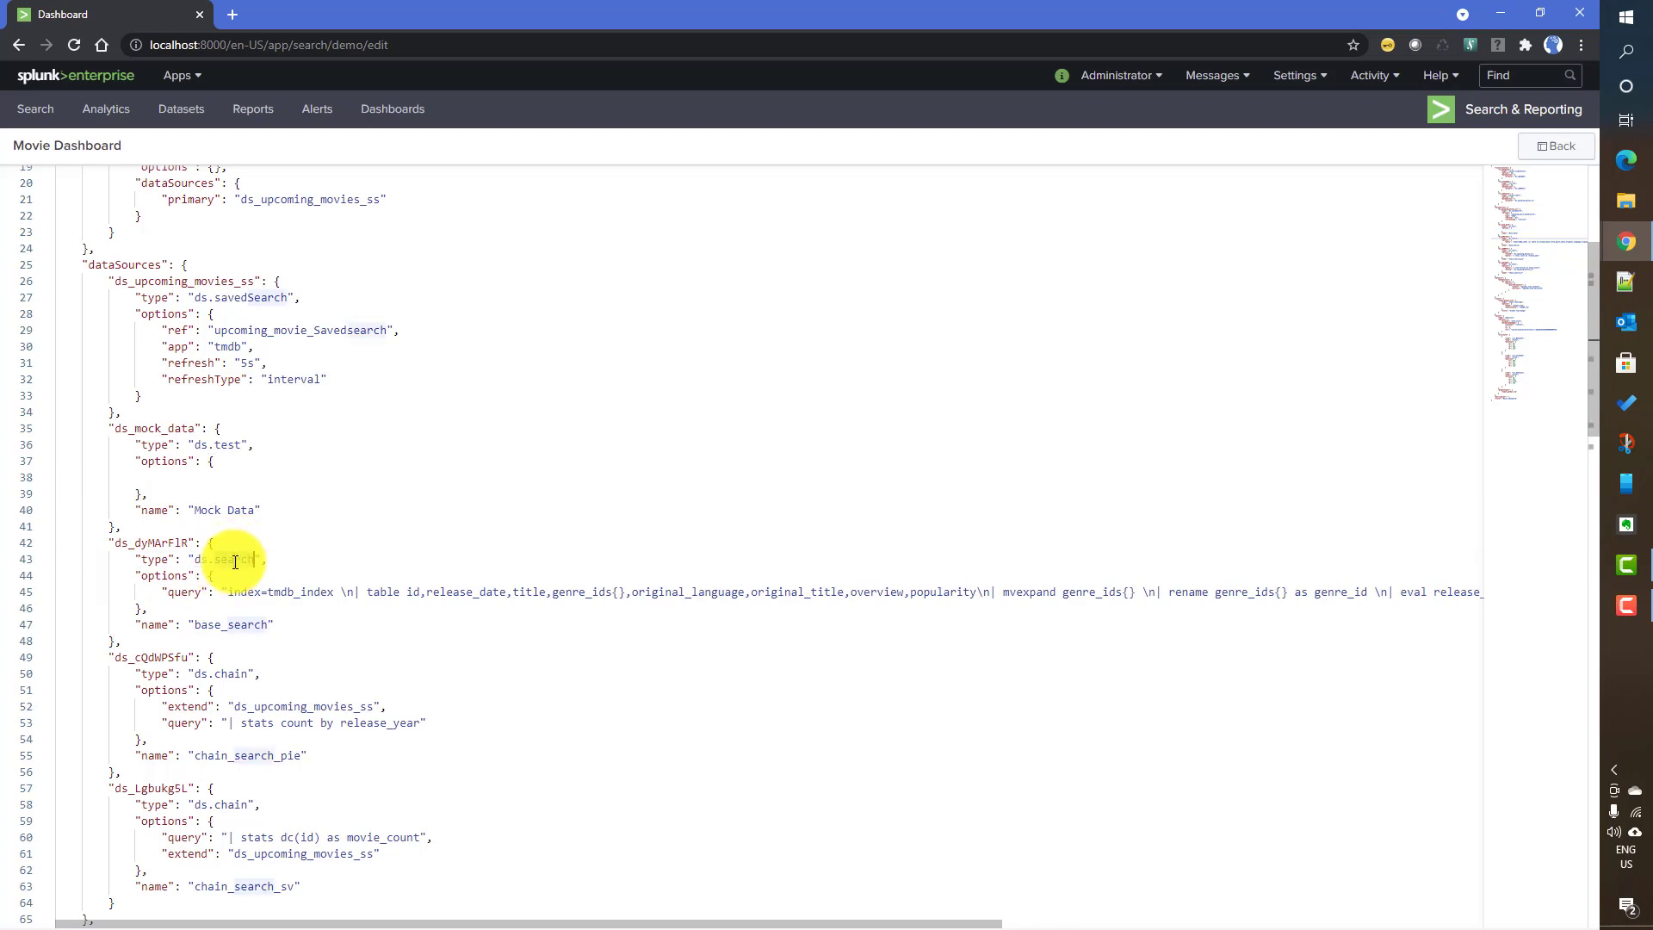
{"action": "double_click", "coordinate": [183, 592]}
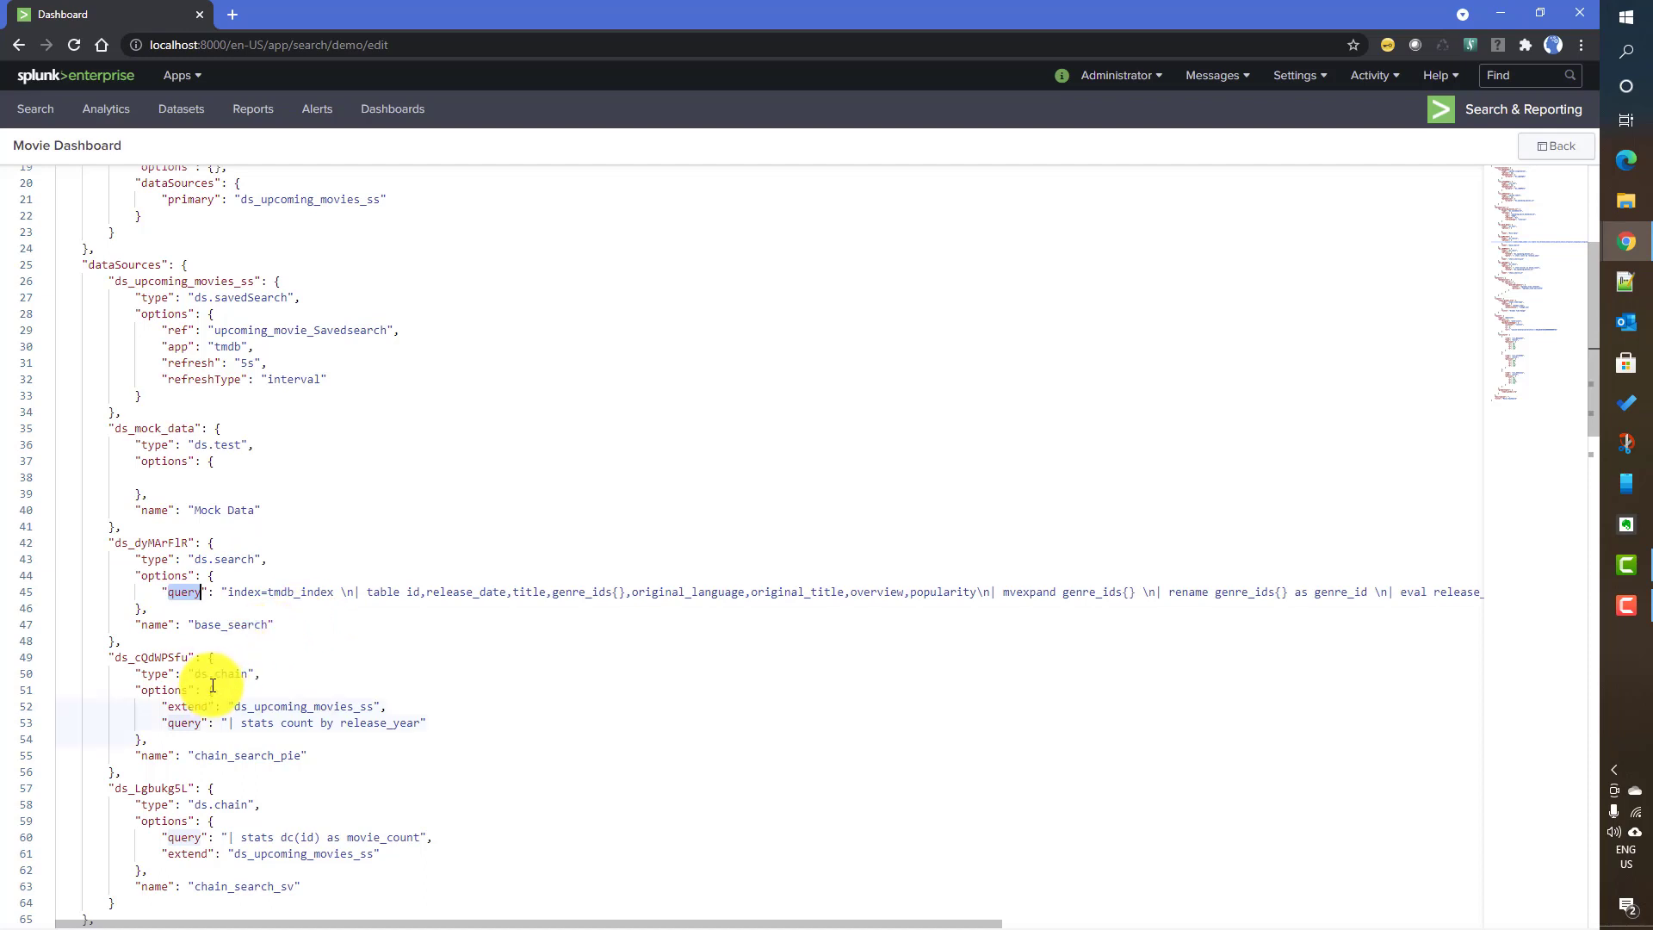
{"action": "left_click", "coordinate": [184, 724]}
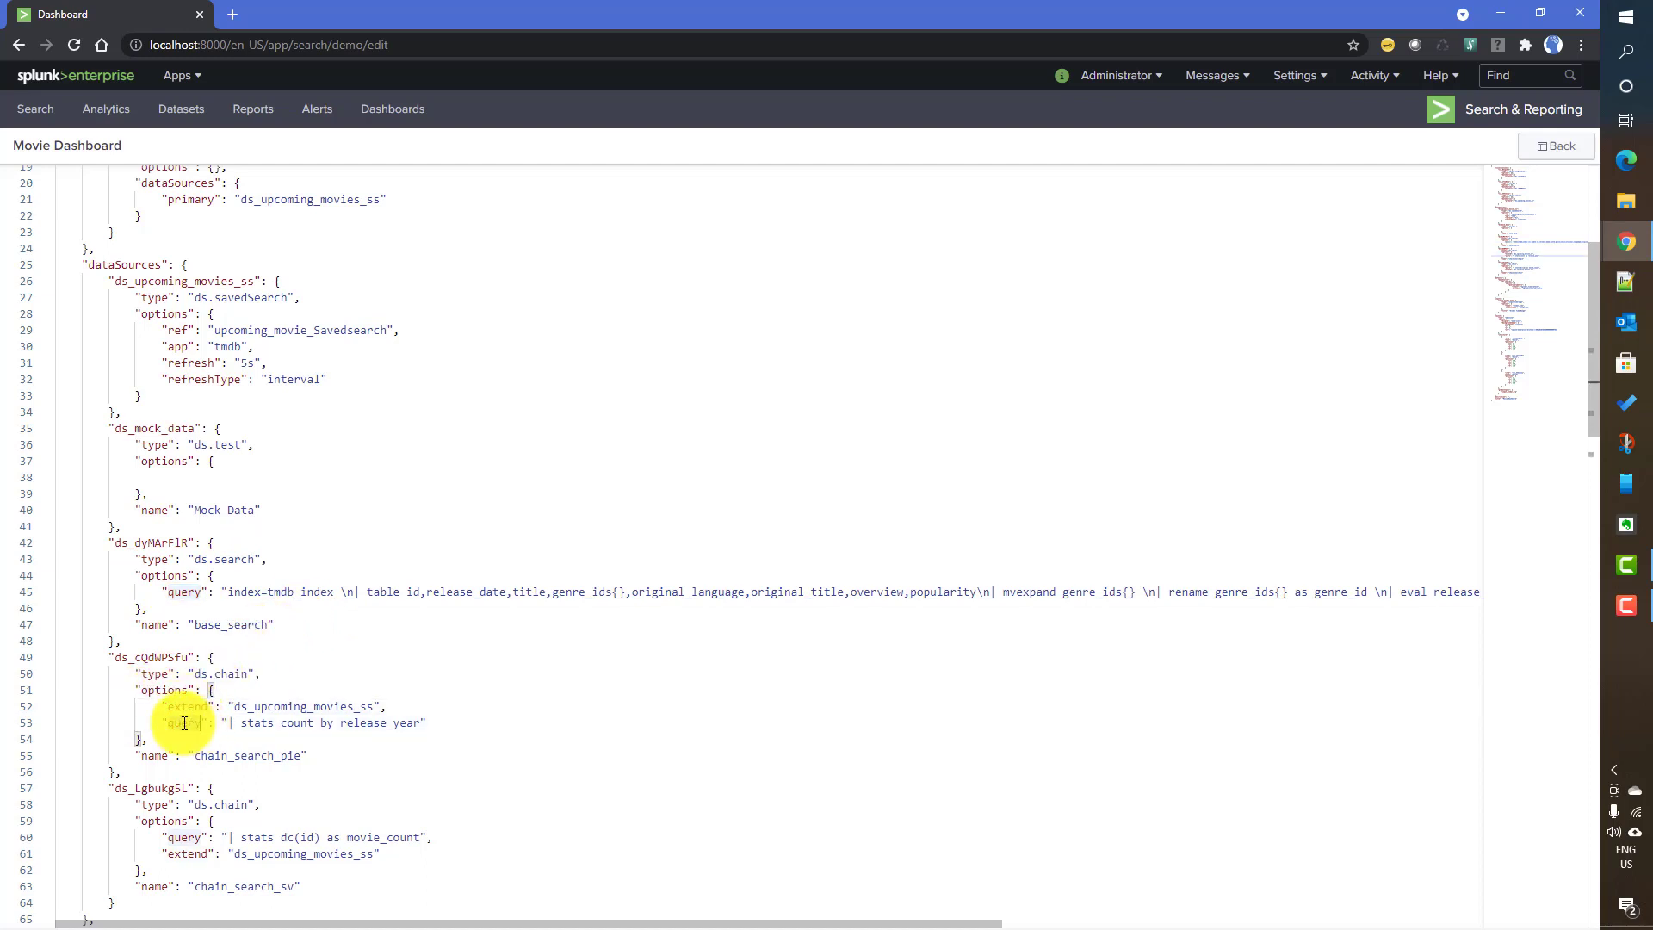
{"action": "double_click", "coordinate": [186, 707]}
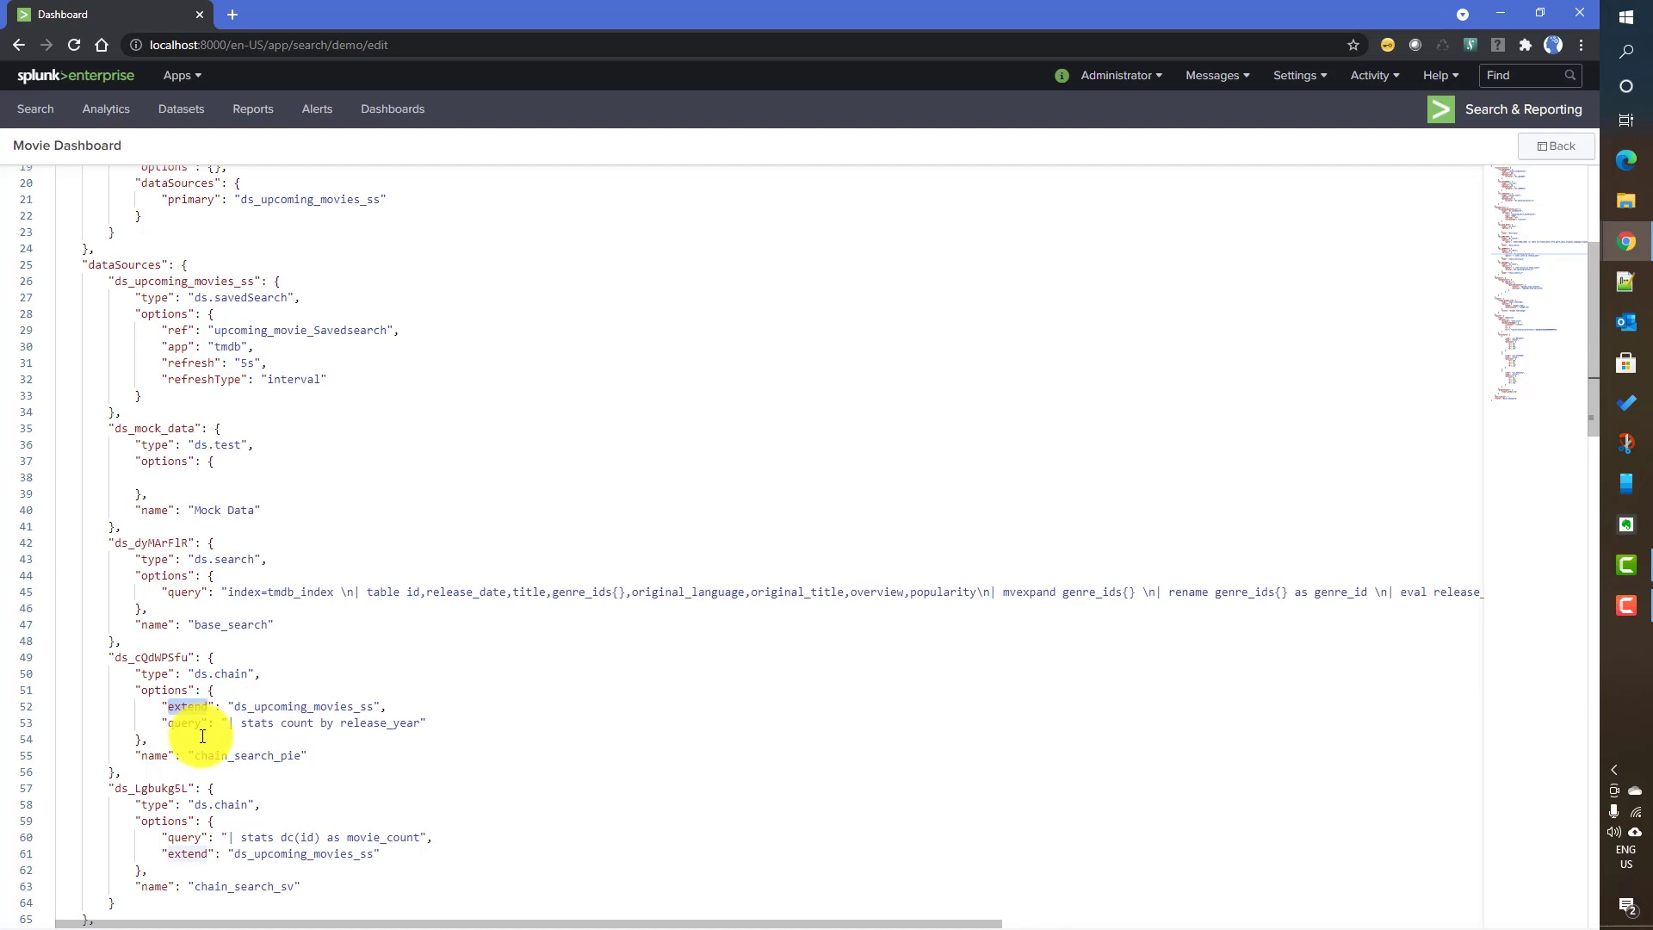
{"action": "double_click", "coordinate": [229, 298]}
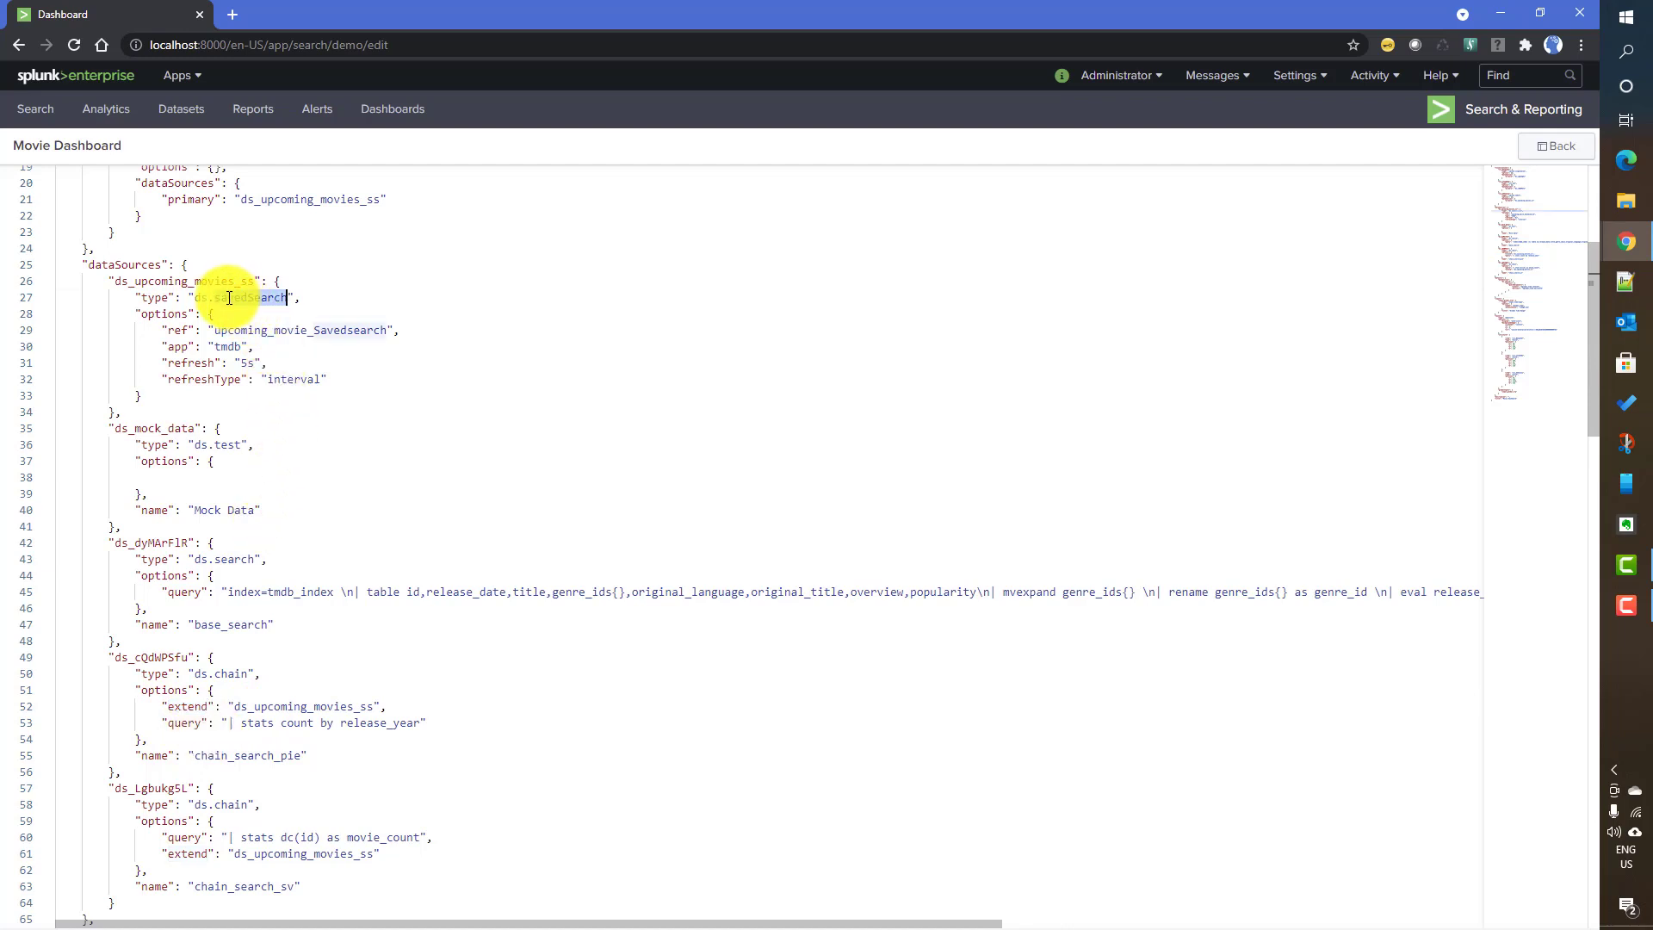
{"action": "left_click", "coordinate": [178, 335]}
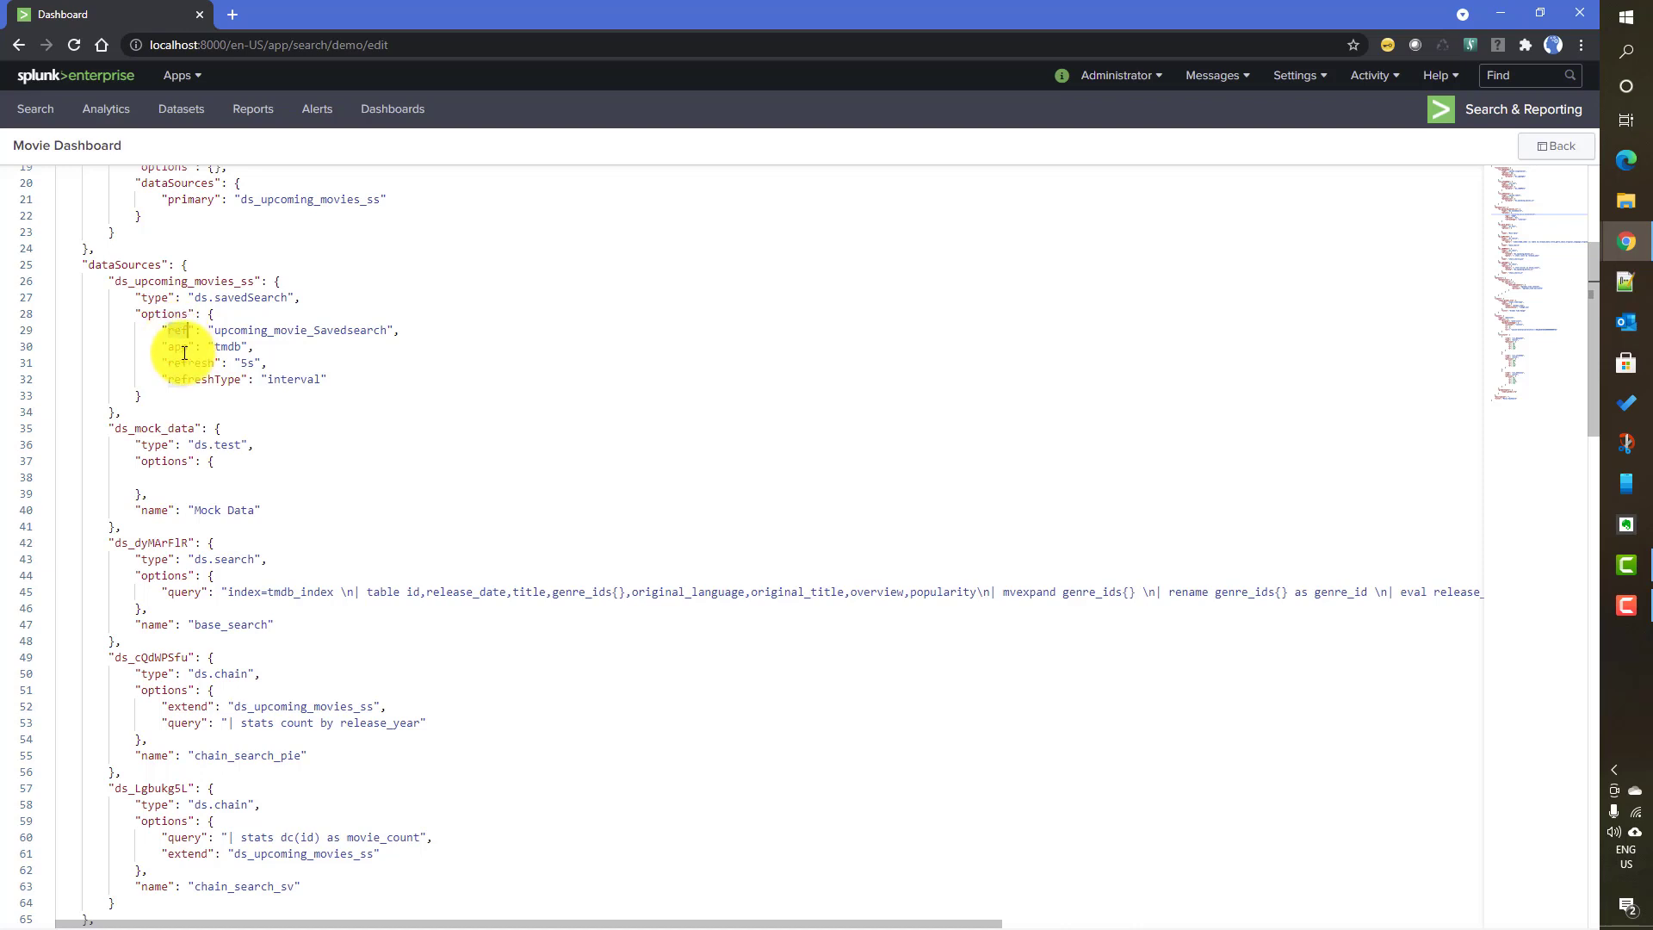
{"action": "double_click", "coordinate": [186, 362]}
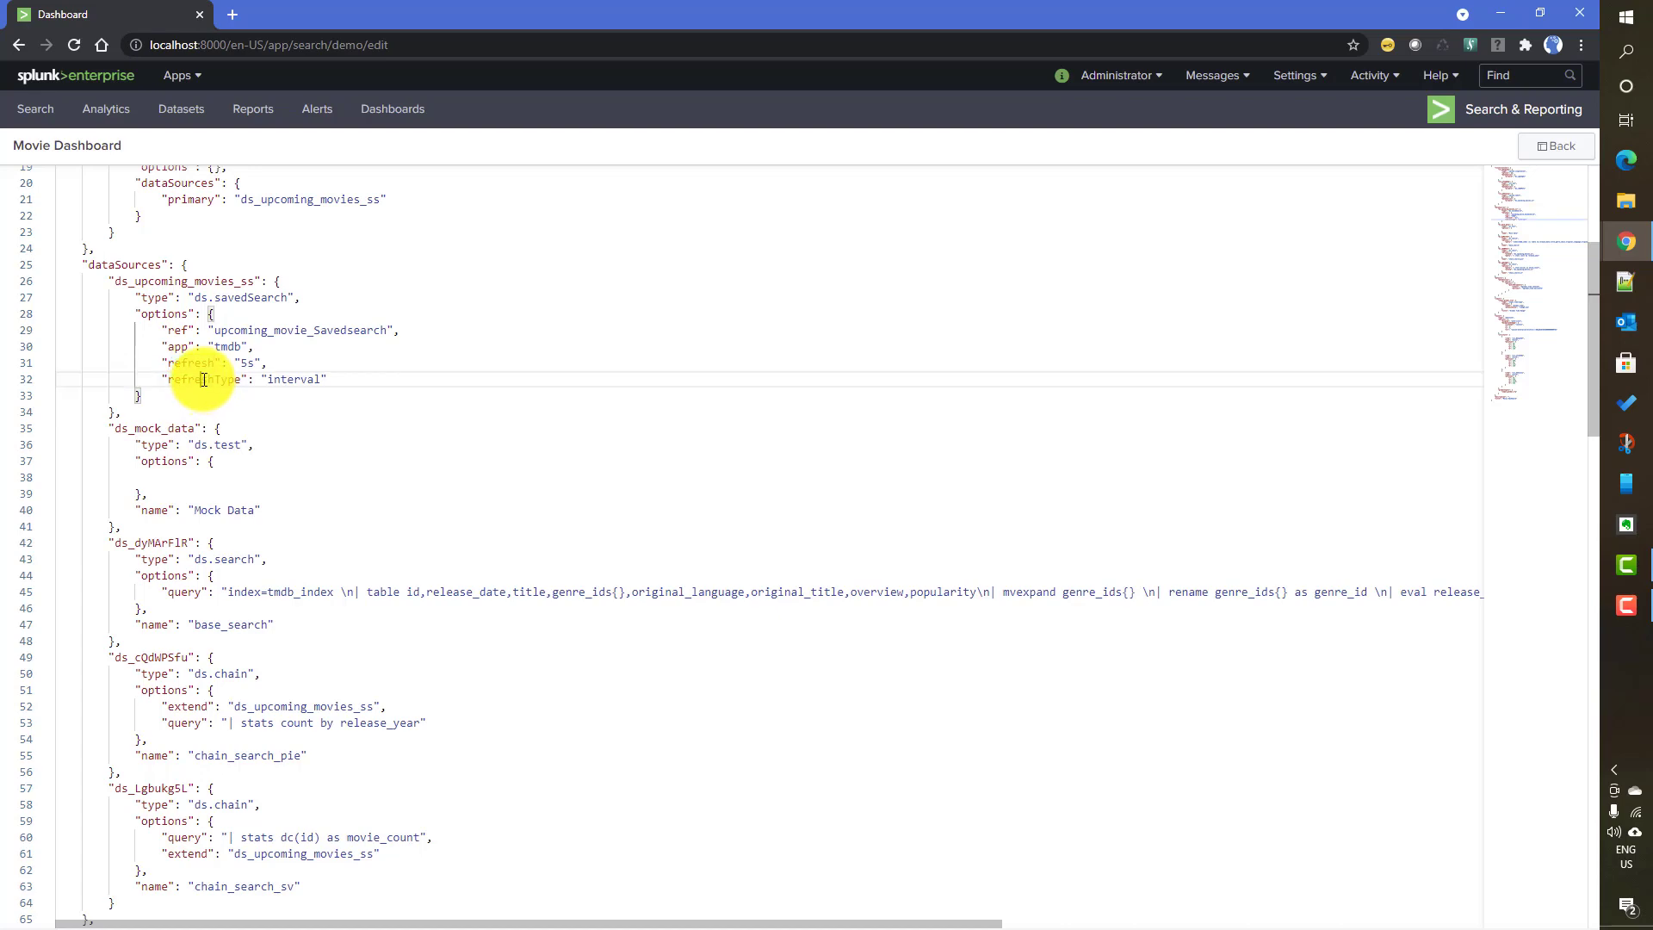
{"action": "double_click", "coordinate": [207, 377]}
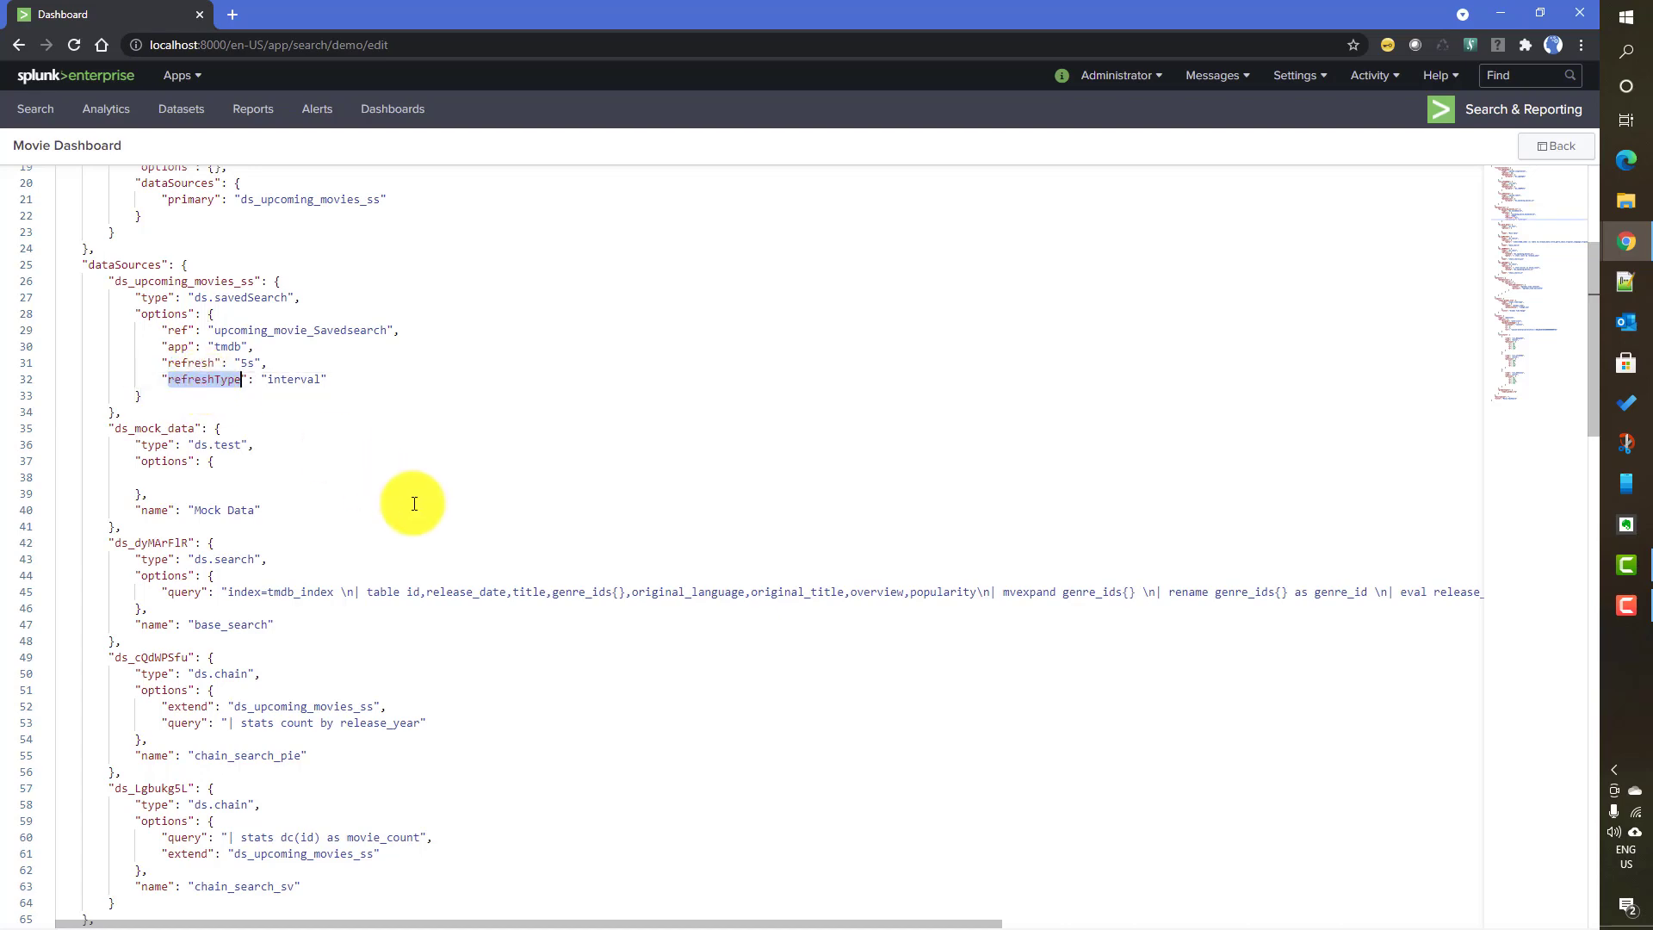
- Add a "data" key holding an empty object inside the options of ds_mock_data
{"action": "left_click", "coordinate": [210, 476]}
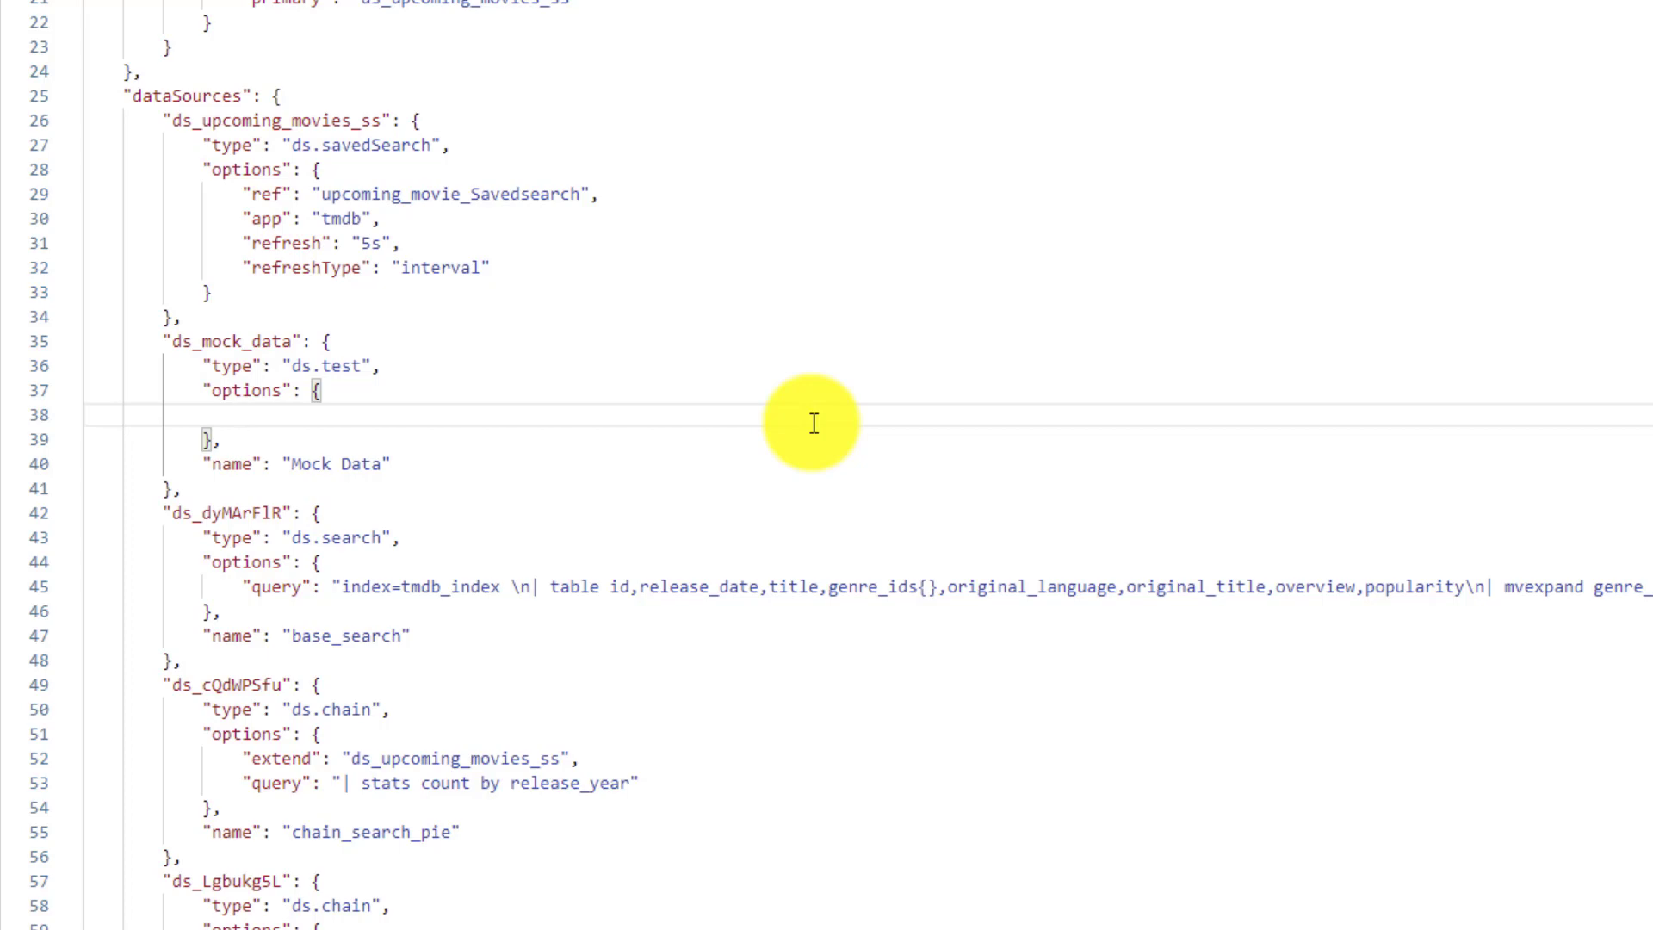
{"action": "type", "text": "\"data"}
{"action": "key", "text": "Right"}
{"action": "type", "text": ": {"}
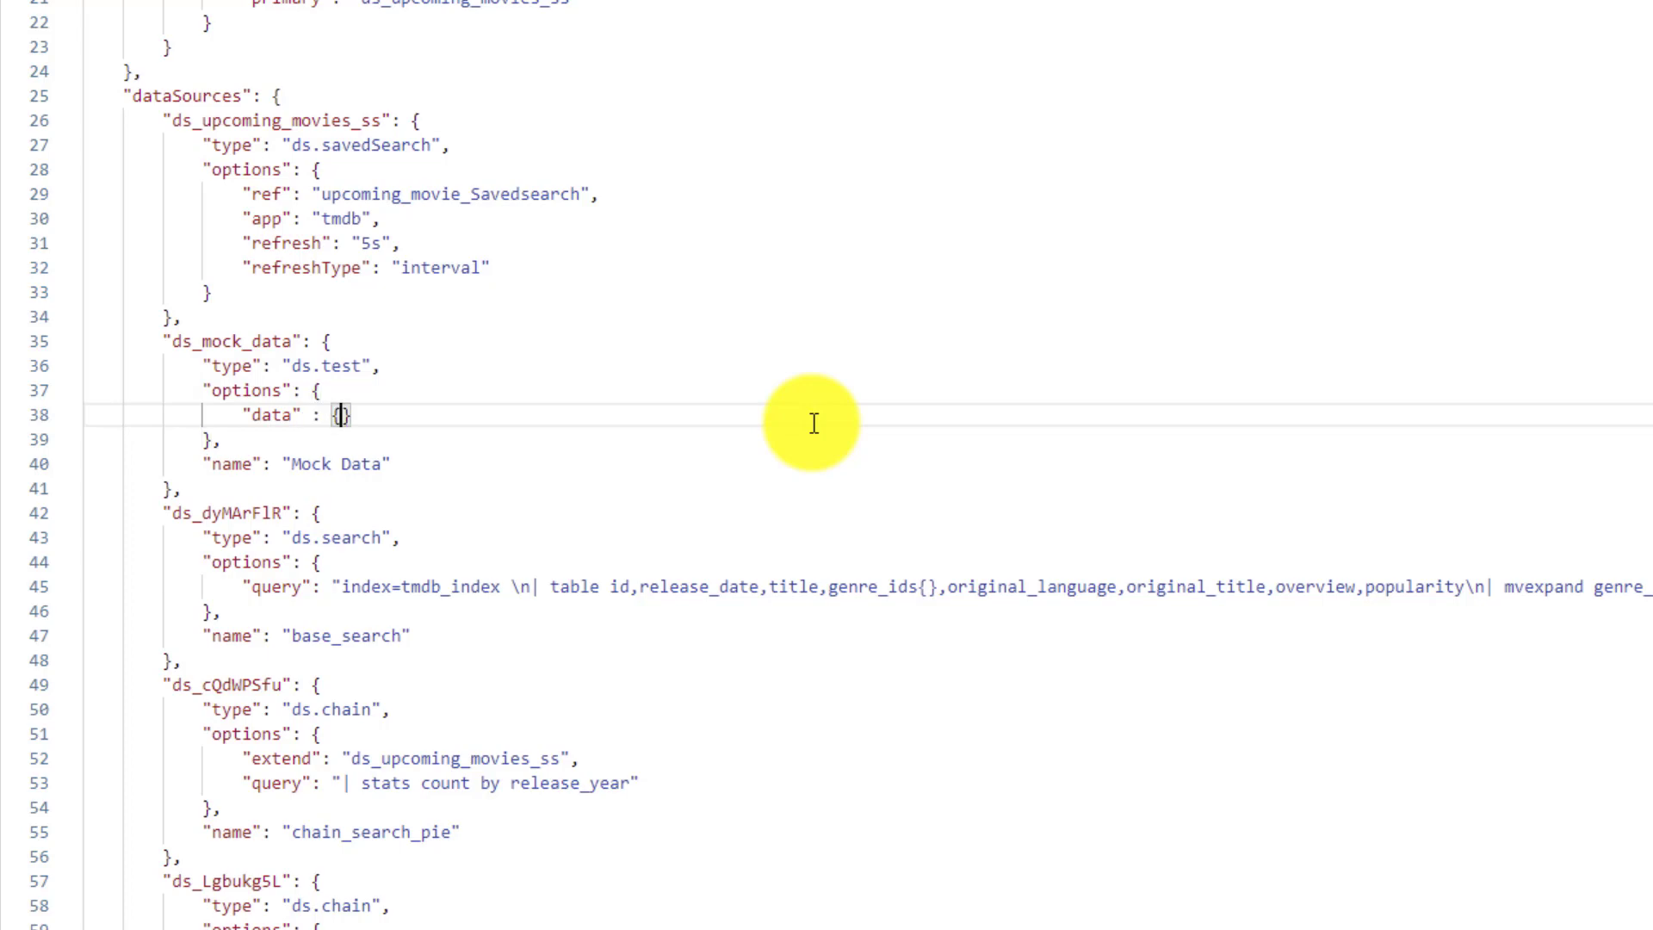
{"action": "key", "text": "Return"}
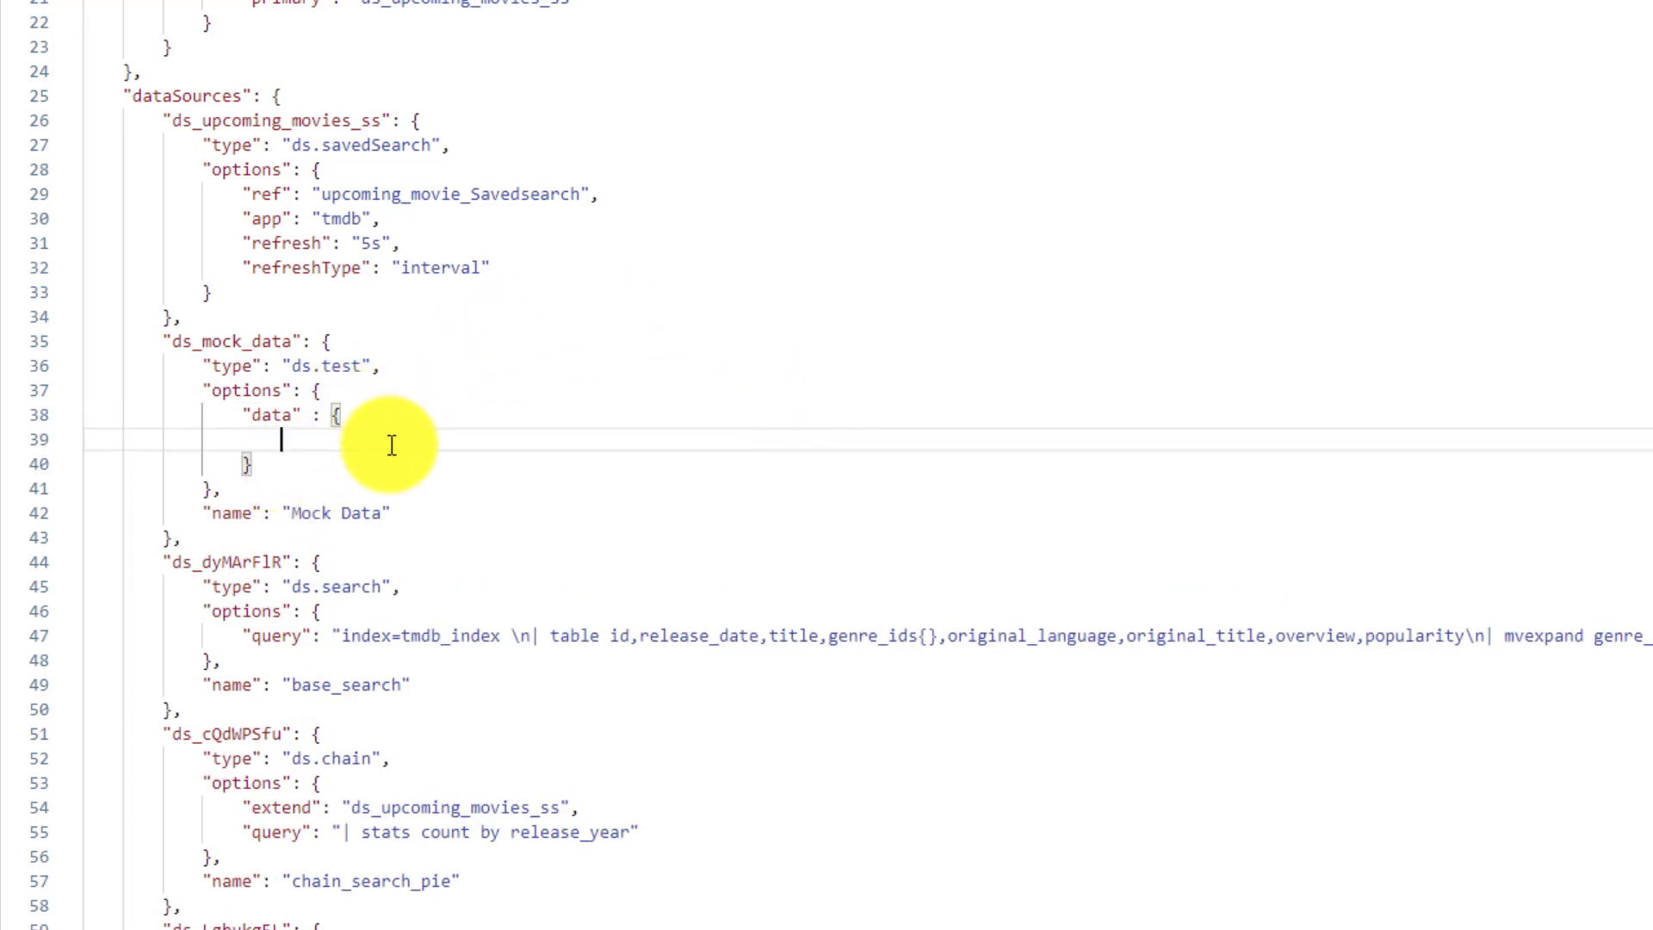
- Inside the data object, add the keys "fields" and "columns", each with an empty array
{"action": "type", "text": "\"fields\" : ["}
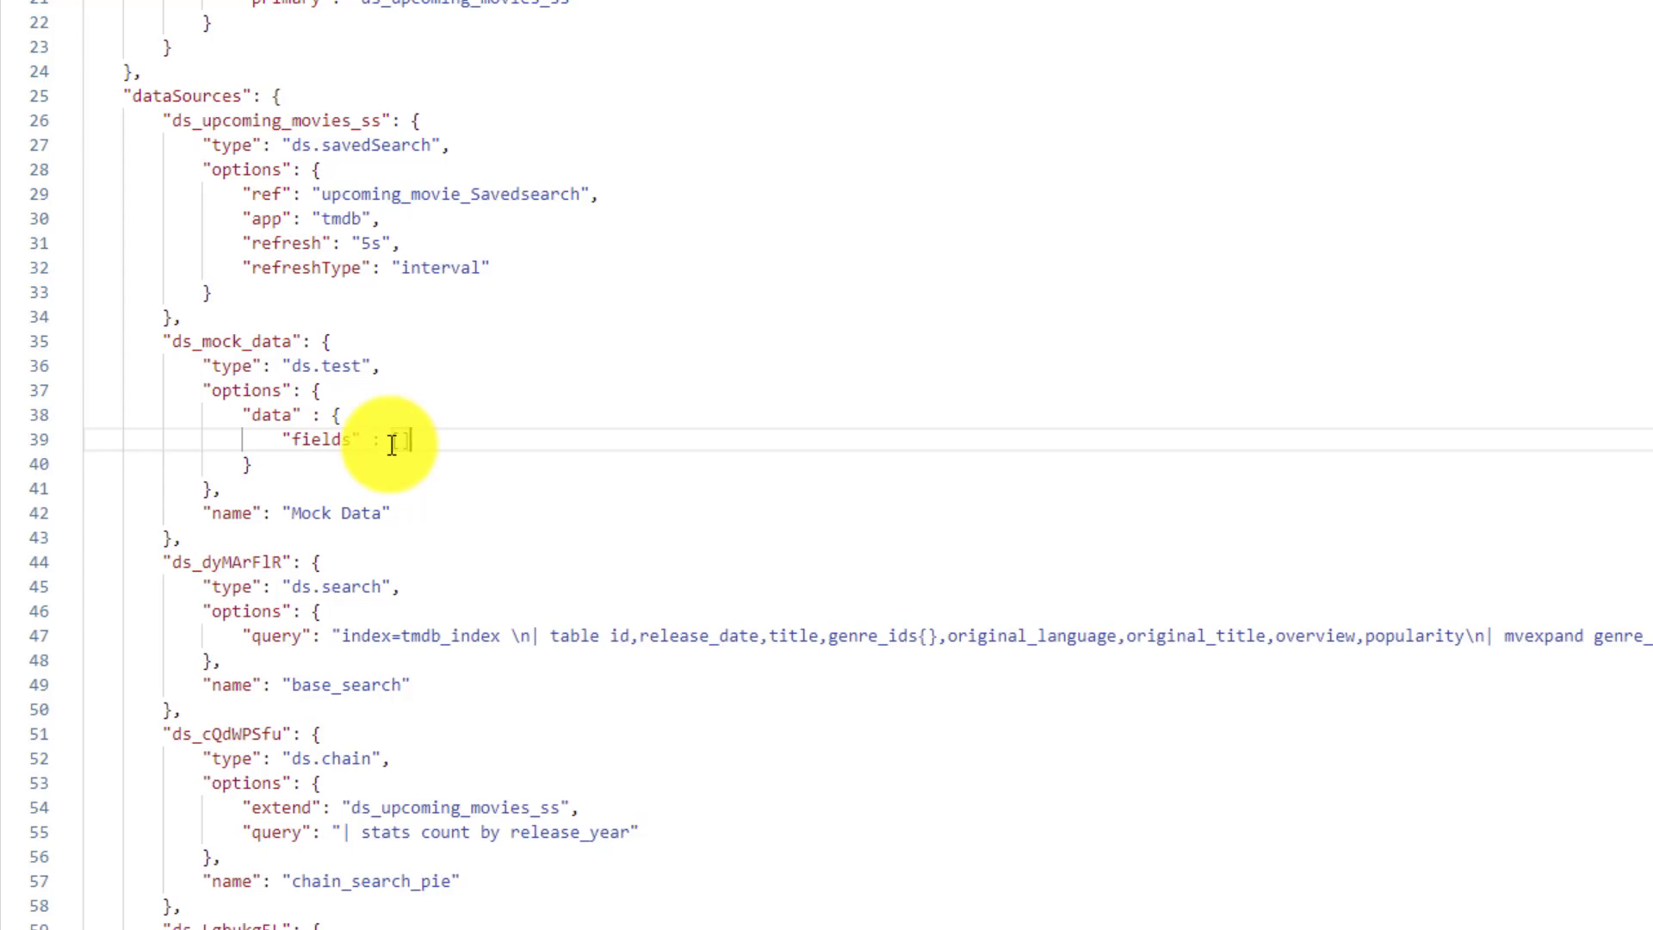
{"action": "type", "text": "],"}
{"action": "key", "text": "Return"}
{"action": "type", "text": "\""}
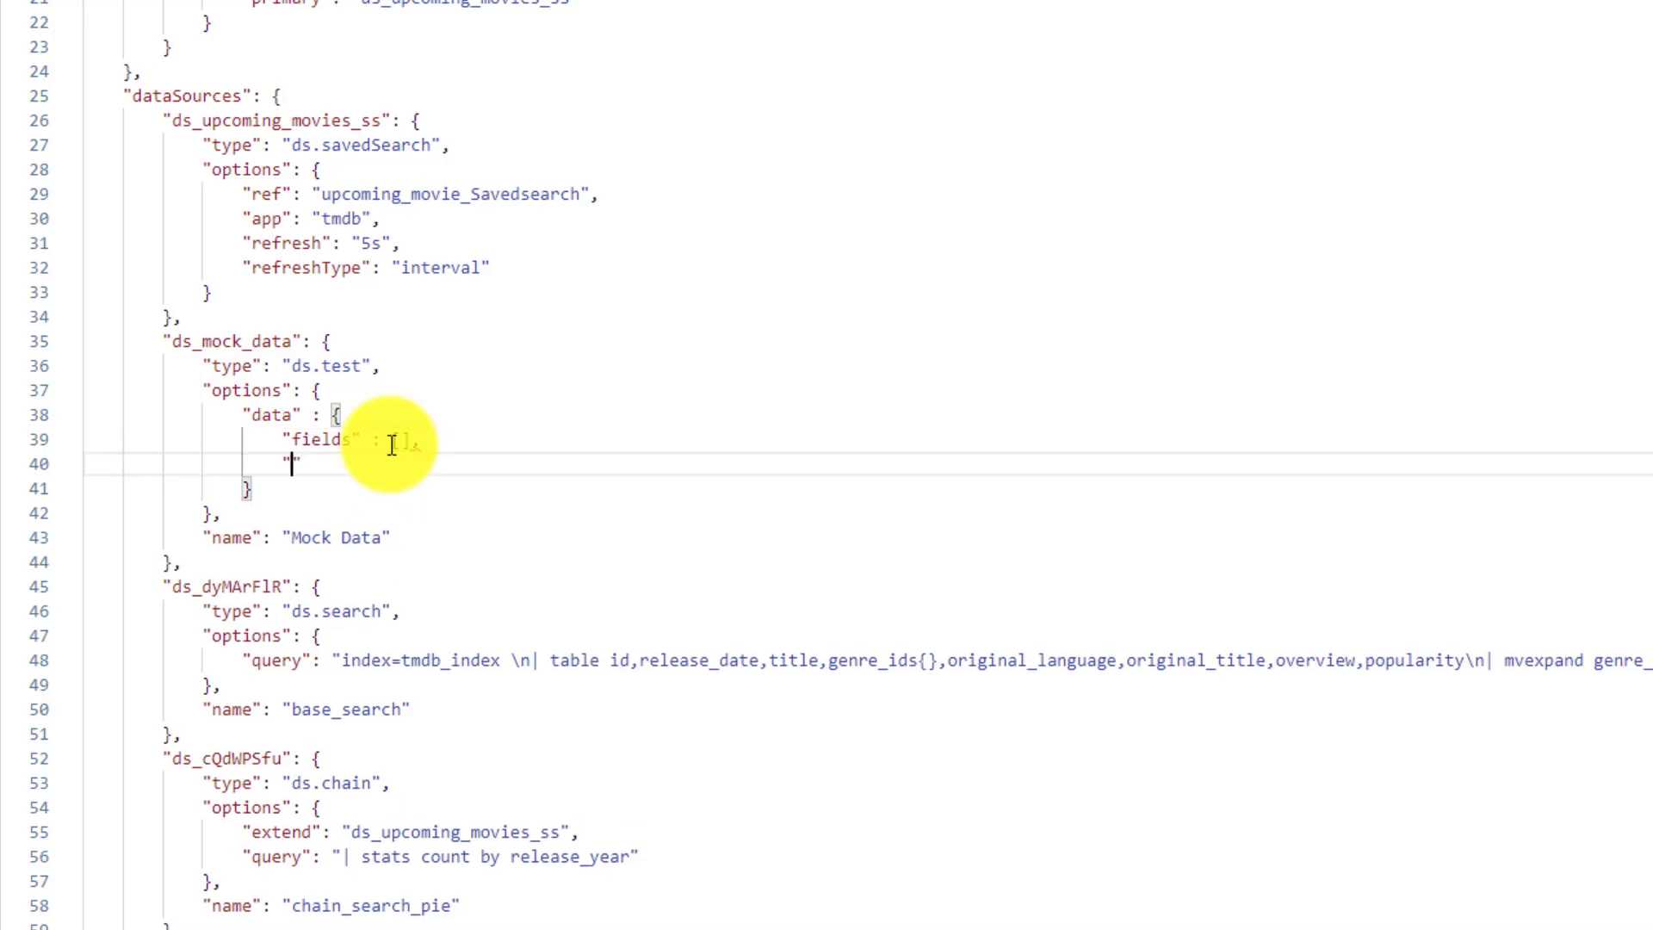
{"action": "type", "text": "columns\" : []"}
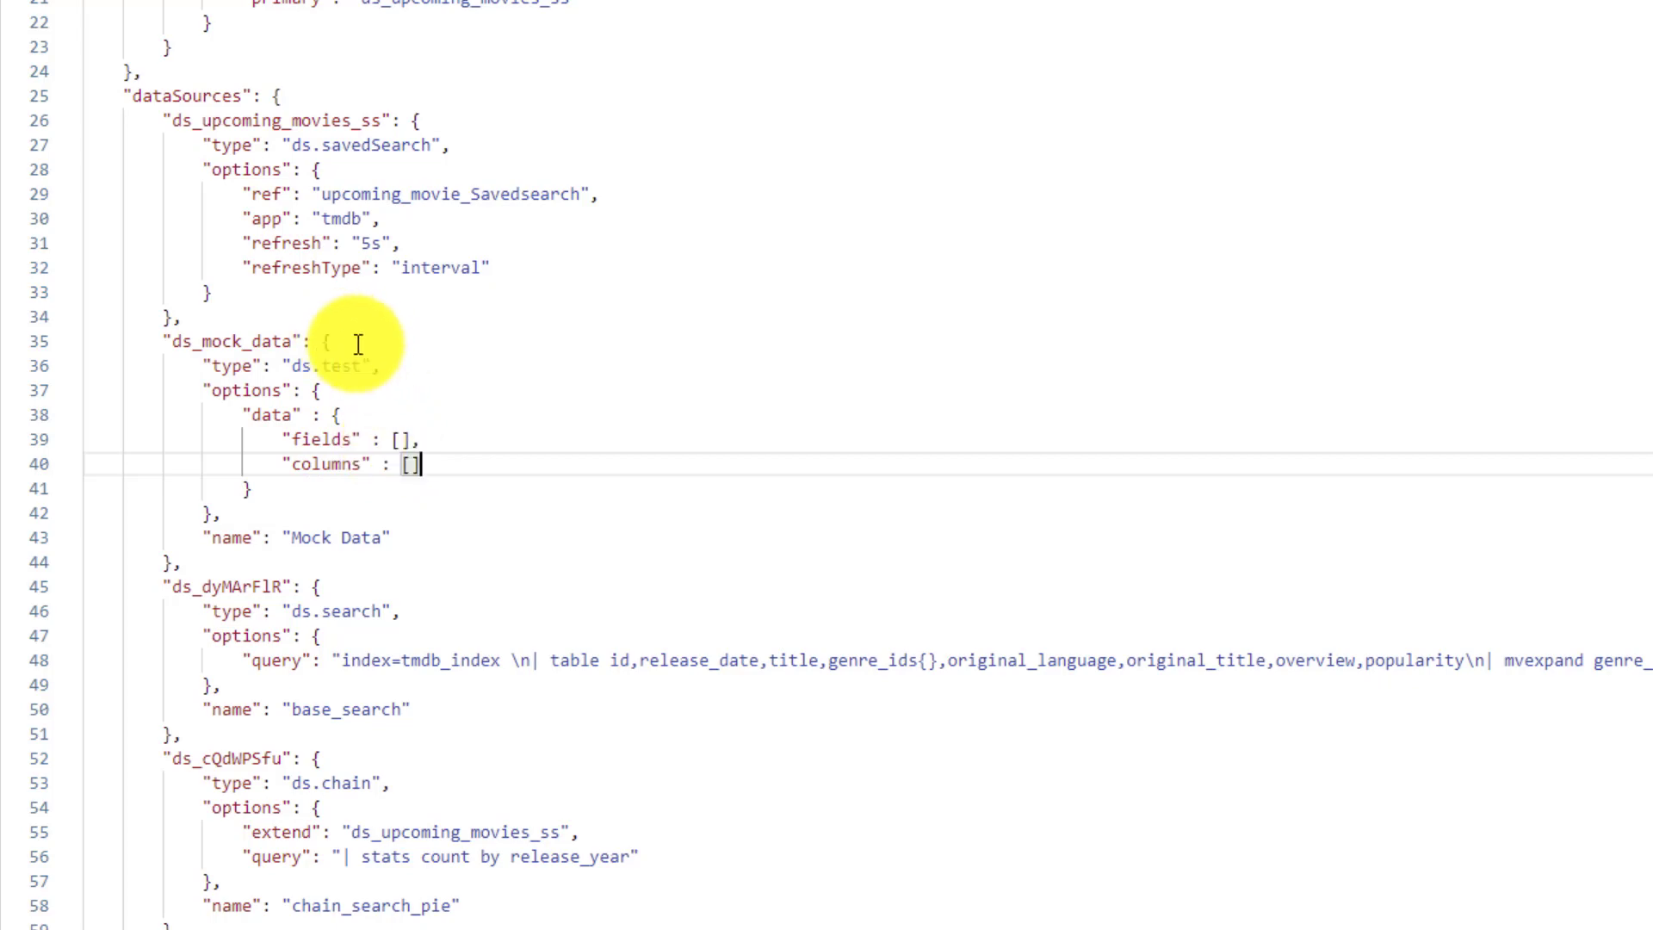
- Put two empty, comma-separated objects into the fields array of ds_mock_data
{"action": "left_click", "coordinate": [400, 442]}
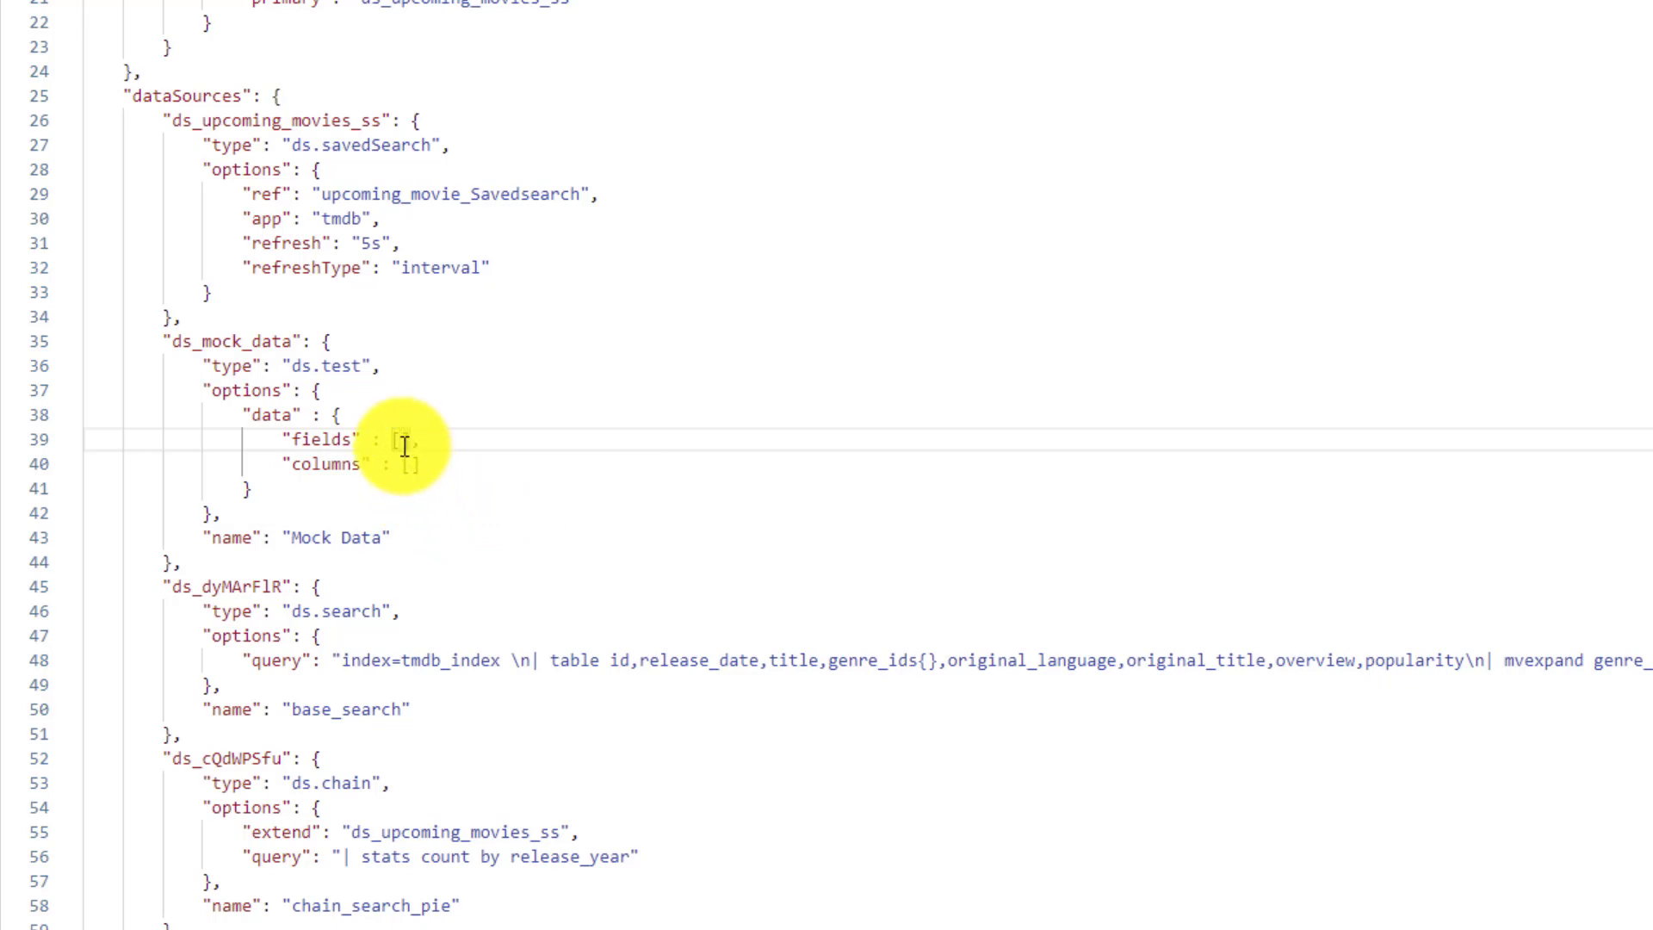
{"action": "double_click", "coordinate": [320, 440]}
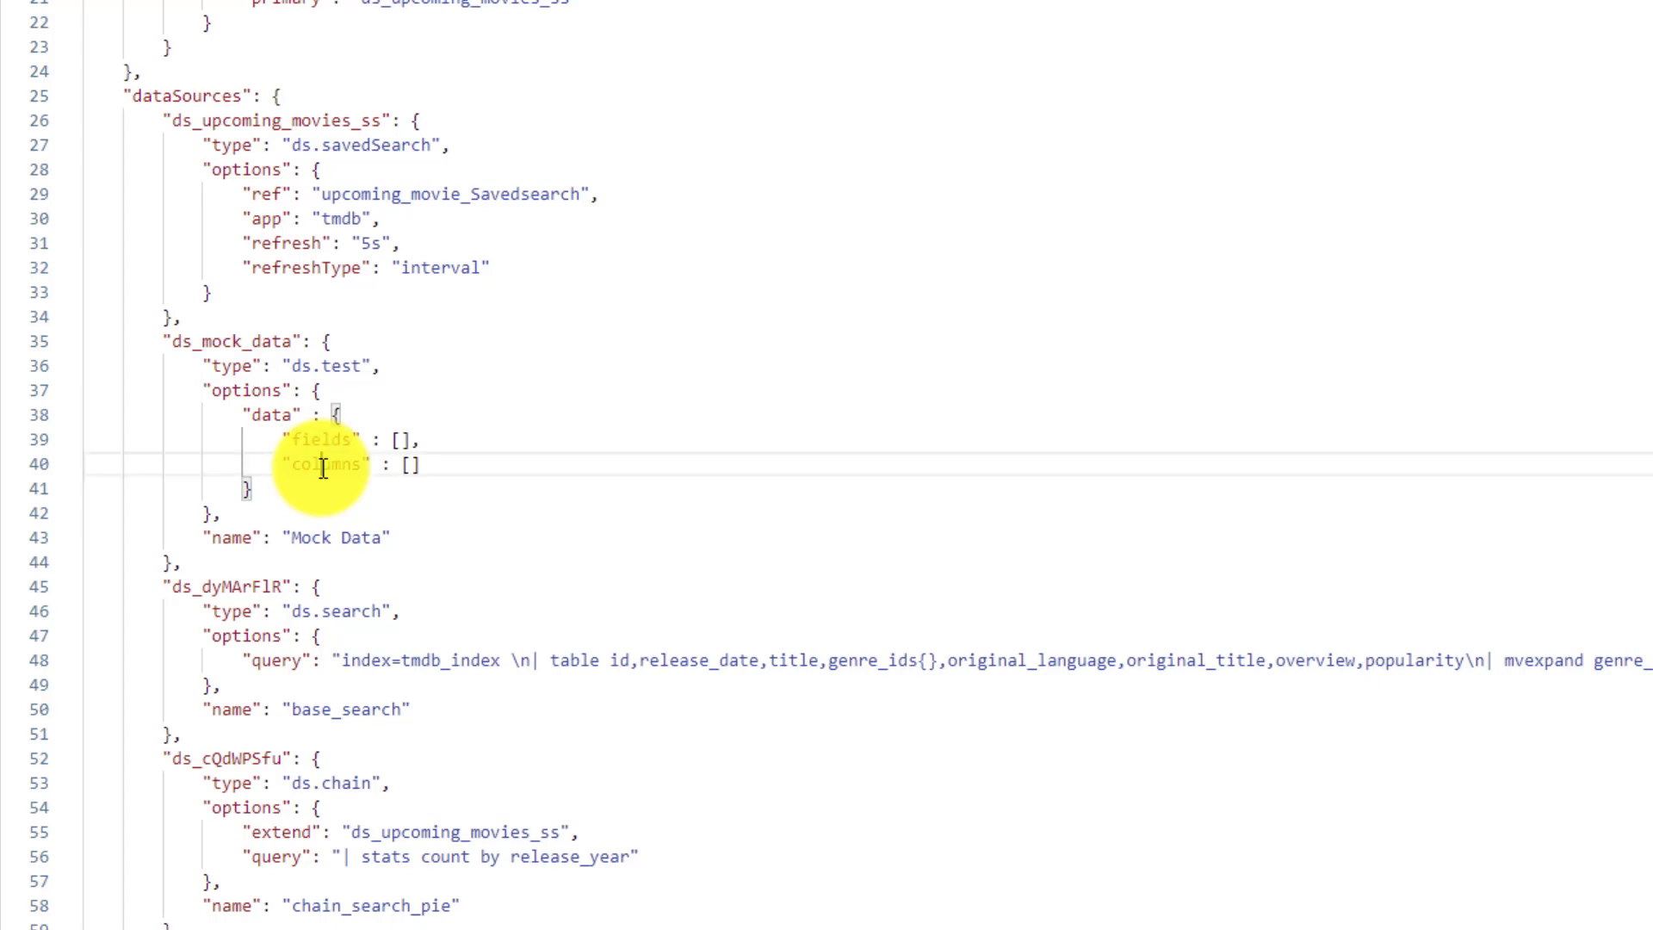
{"action": "double_click", "coordinate": [325, 467]}
{"action": "left_click", "coordinate": [405, 440]}
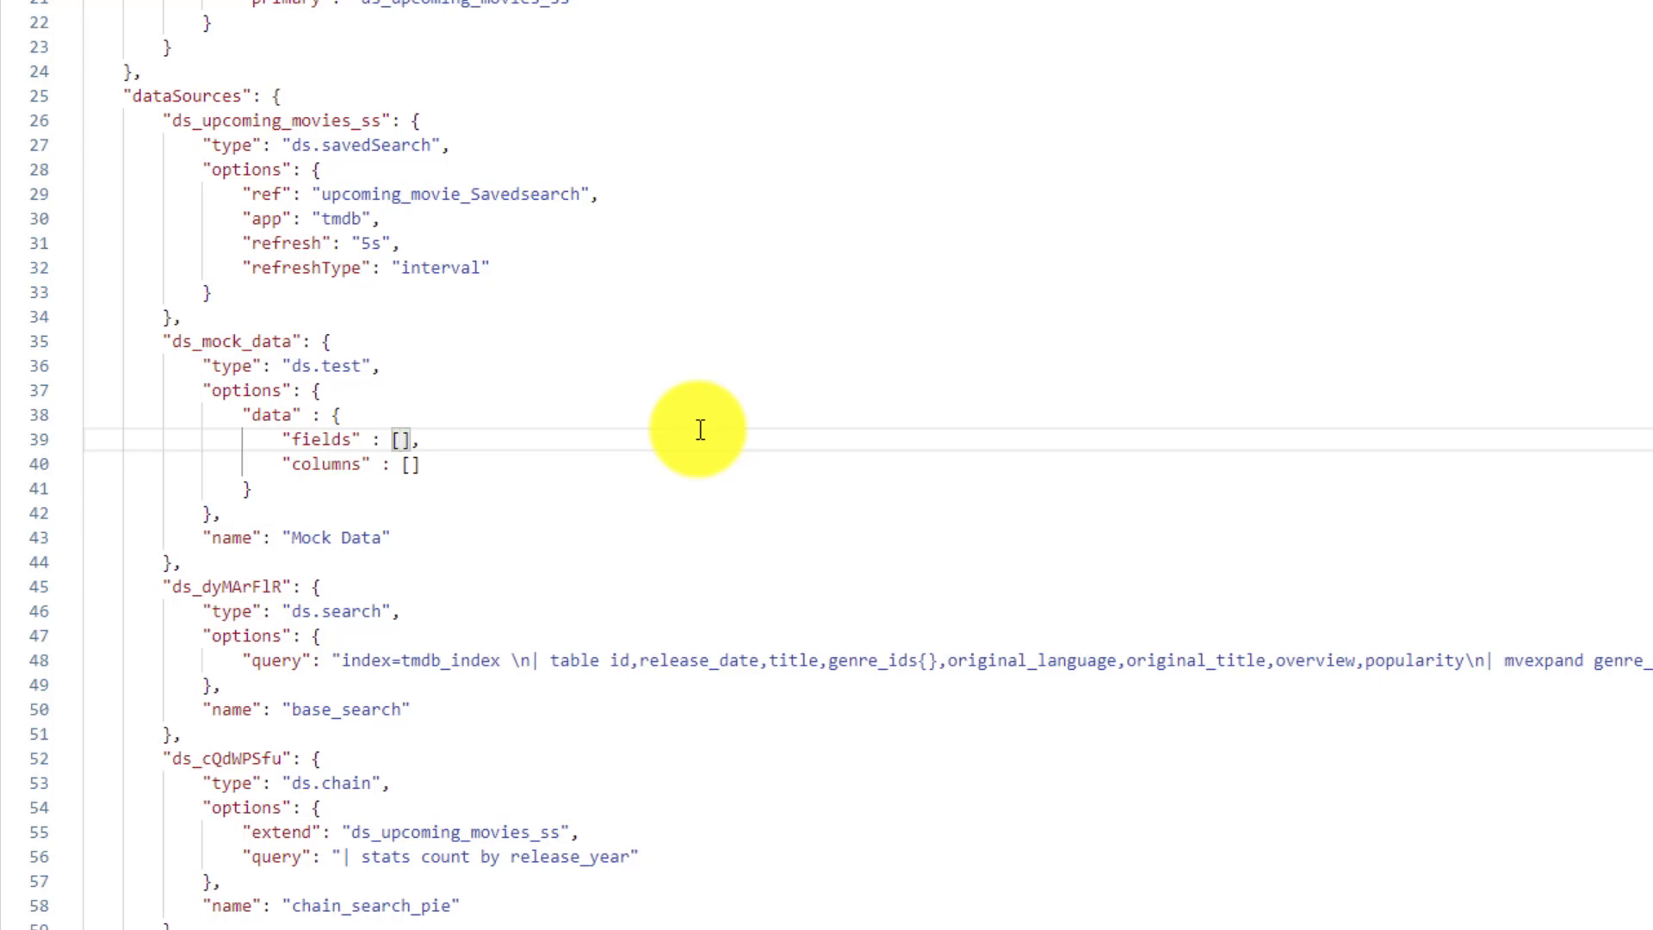
{"action": "type", "text": "{"}
{"action": "left_click", "coordinate": [421, 441]}
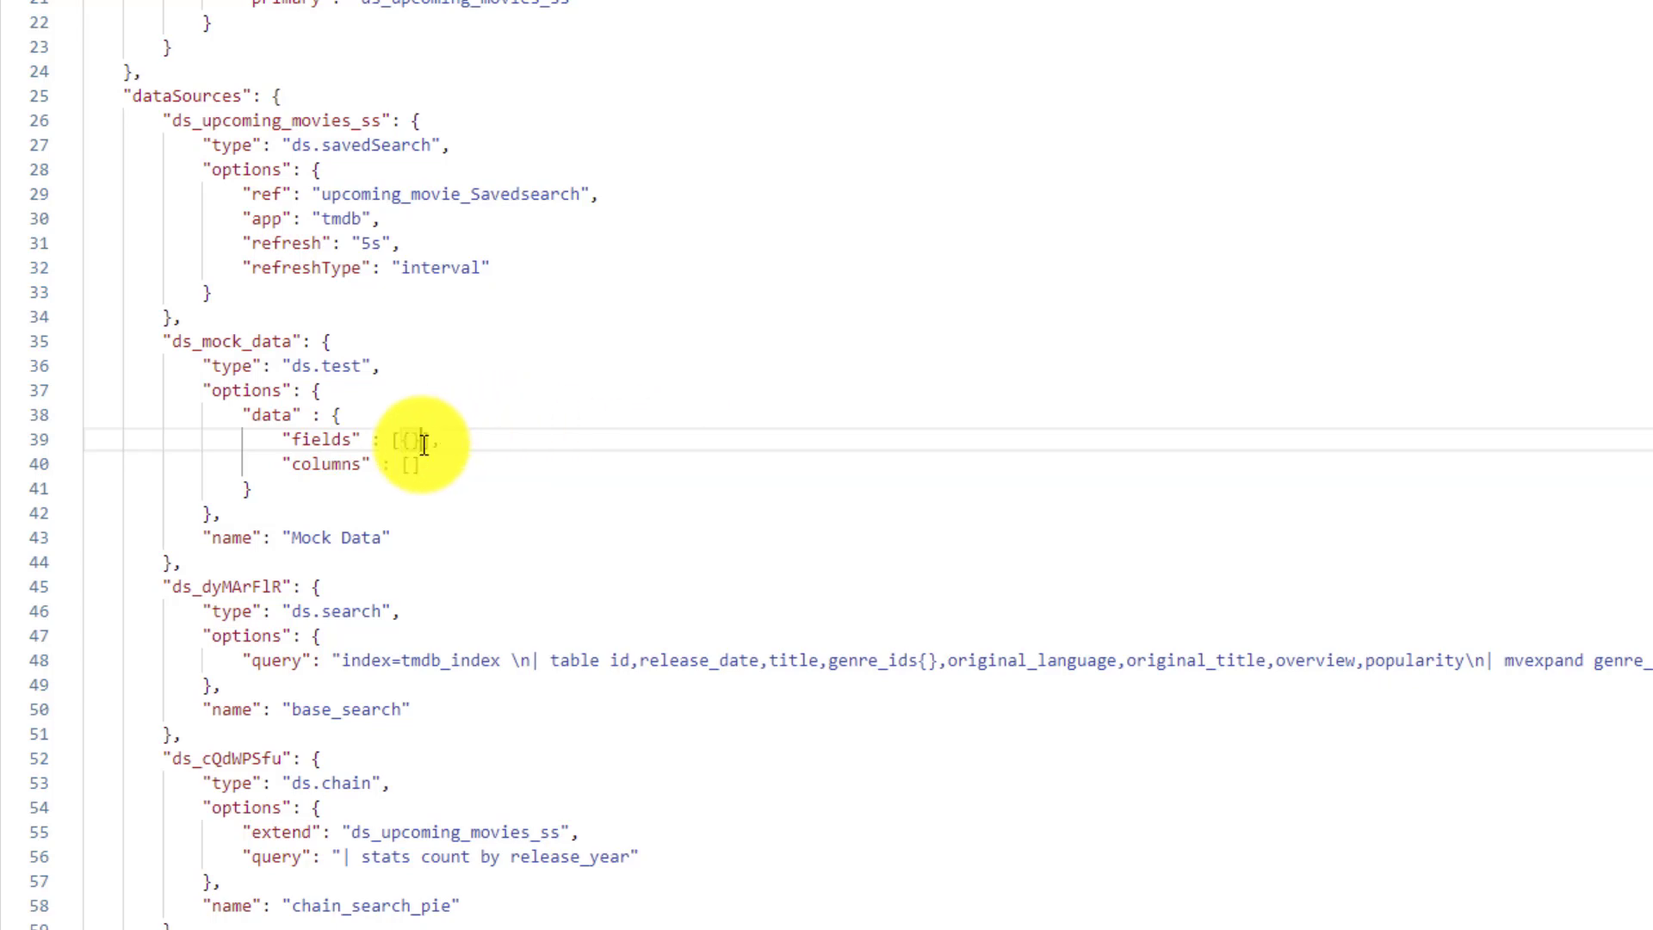
{"action": "type", "text": ",{}"}
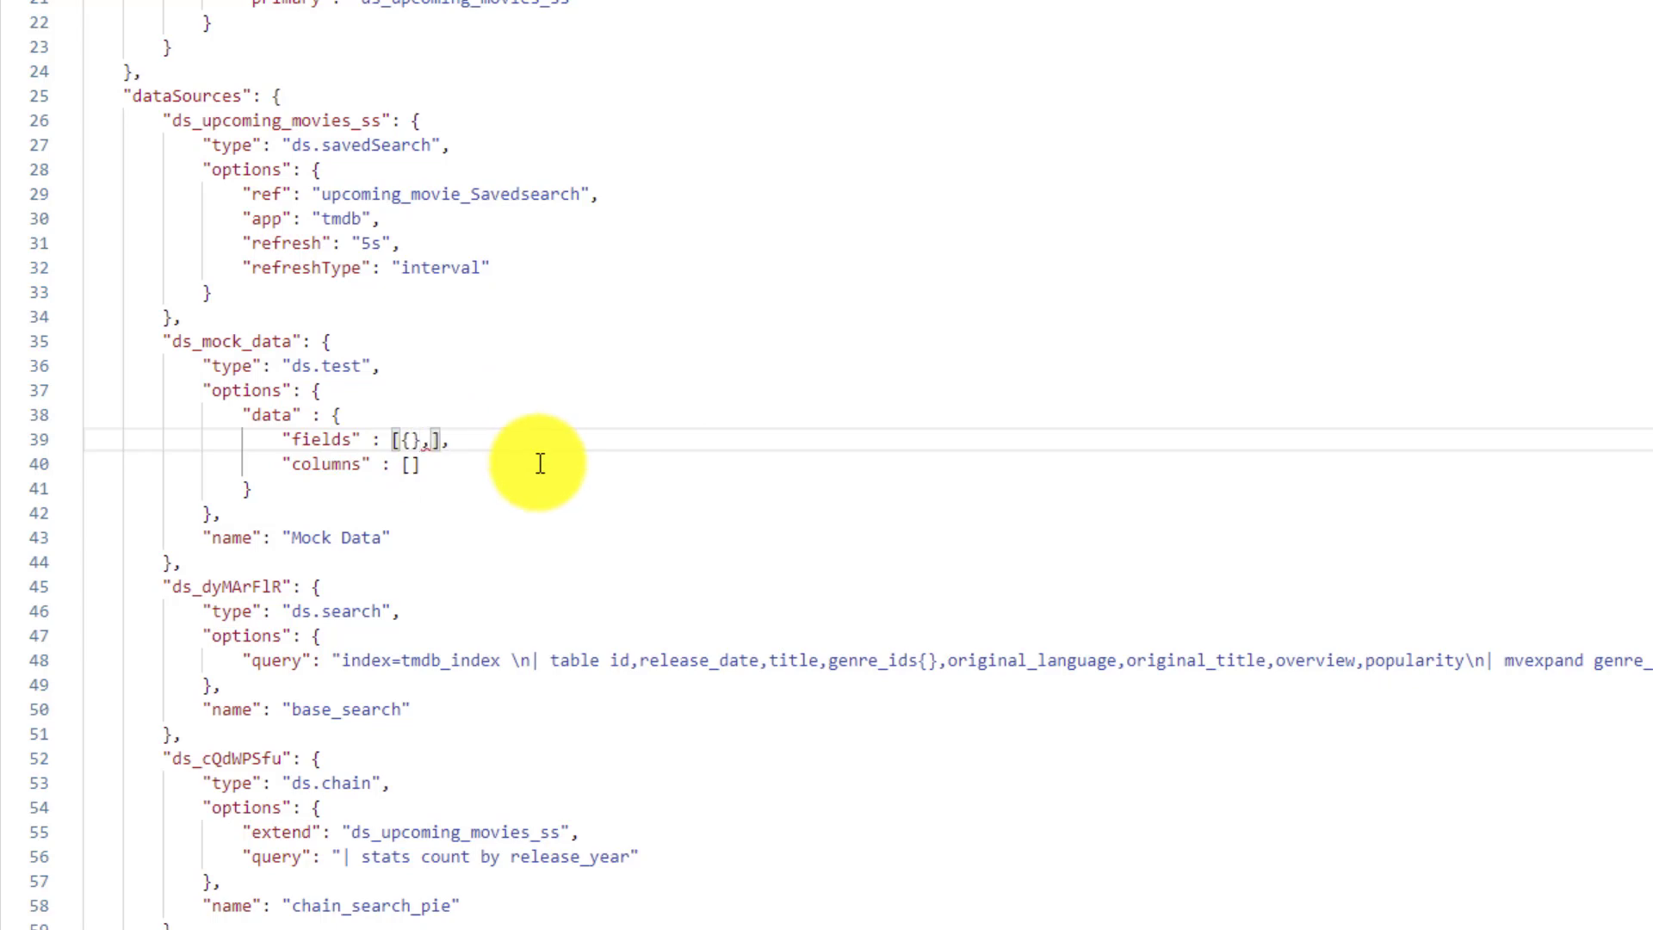
- Fill the first object in the fields array with the pair "name" : "Movie Id"
{"action": "key", "text": "Left"}
{"action": "key", "text": "Left"}
{"action": "key", "text": "Left"}
{"action": "key", "text": "Left"}
{"action": "type", "text": "\""}
{"action": "type", "text": "name\""}
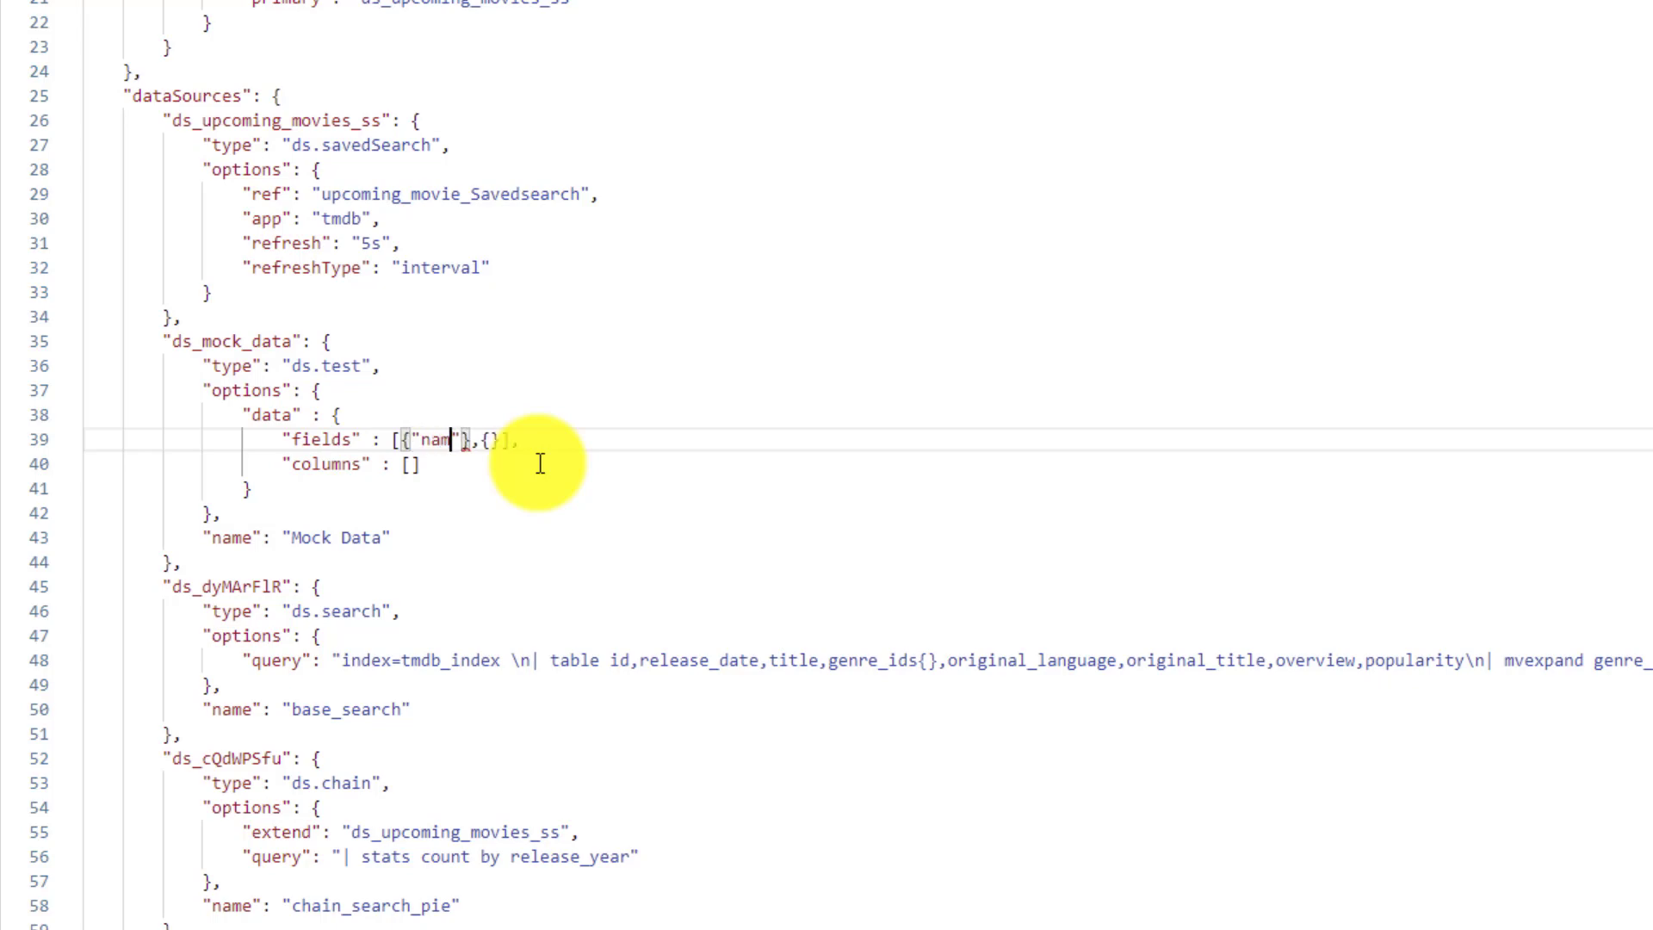
{"action": "type", "text": " :"}
{"action": "key", "text": "Return"}
{"action": "type", "text": "\""}
{"action": "key", "text": "BackSpace"}
{"action": "key", "text": "BackSpace"}
{"action": "key", "text": "BackSpace"}
{"action": "key", "text": "BackSpace"}
{"action": "key", "text": "BackSpace"}
{"action": "key", "text": "BackSpace"}
{"action": "key", "text": "BackSpace"}
{"action": "type", "text": "\""}
{"action": "type", "text": "Mob"}
{"action": "type", "text": "ie I"}
{"action": "type", "text": "d"}
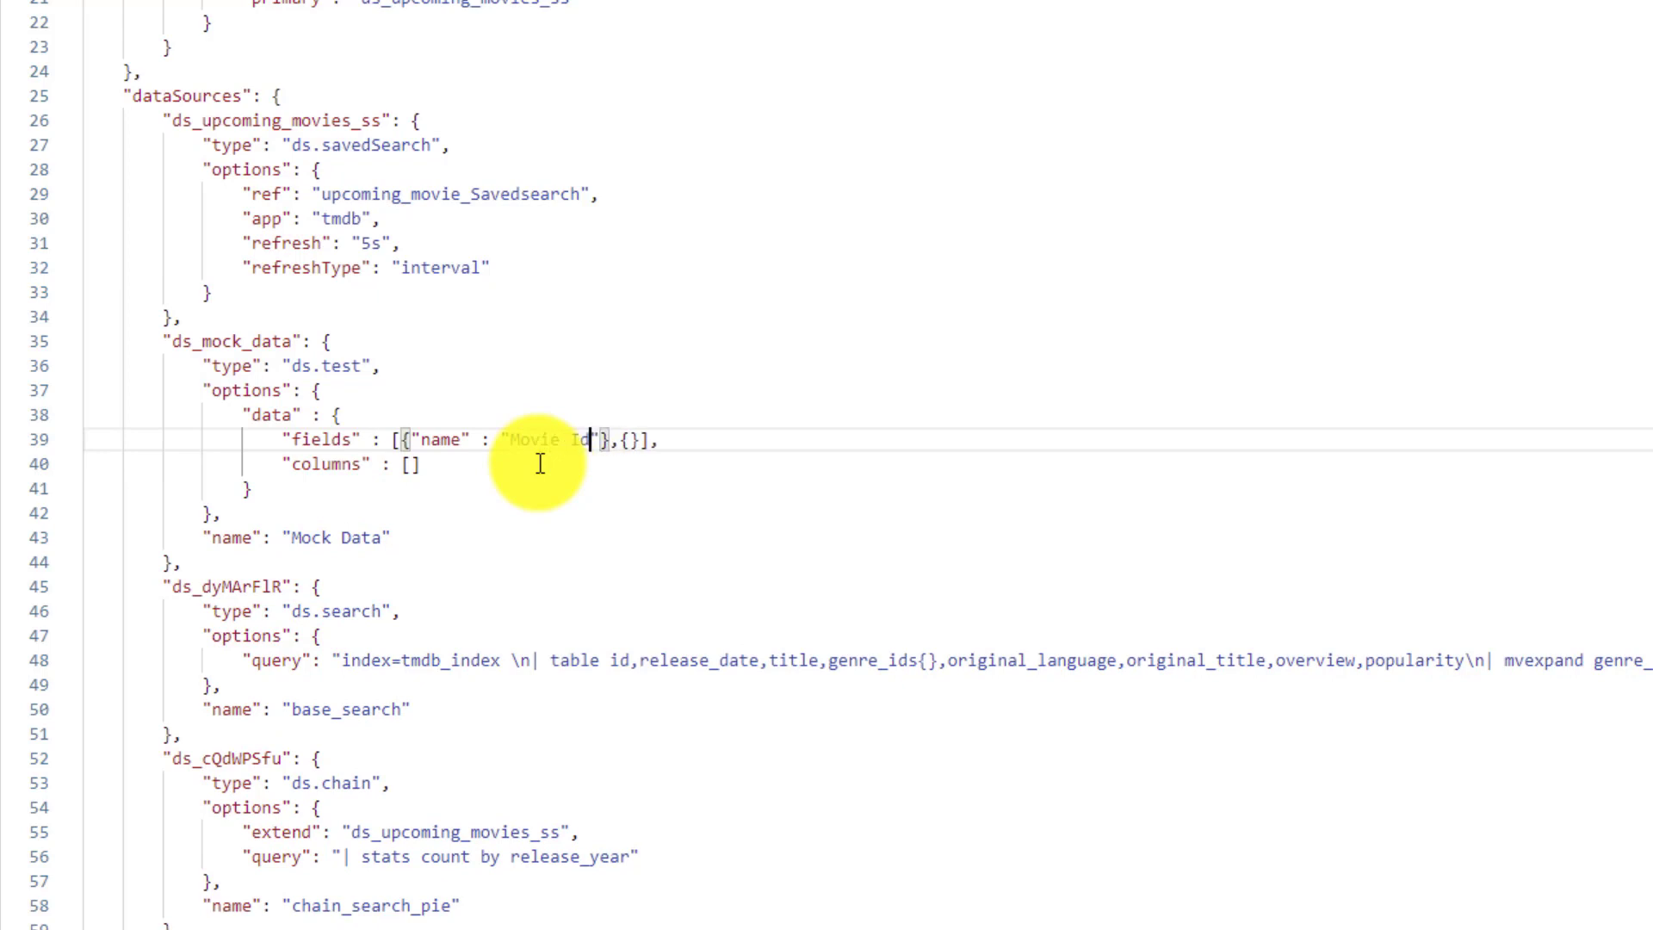
- Copy the name pair into the second fields object and change its value to "Genre Name"
{"action": "key", "text": "Right"}
{"action": "key", "text": "Right"}
{"action": "key", "text": "Right"}
{"action": "left_click_drag", "start_coordinate": [415, 424], "coordinate": [435, 428]}
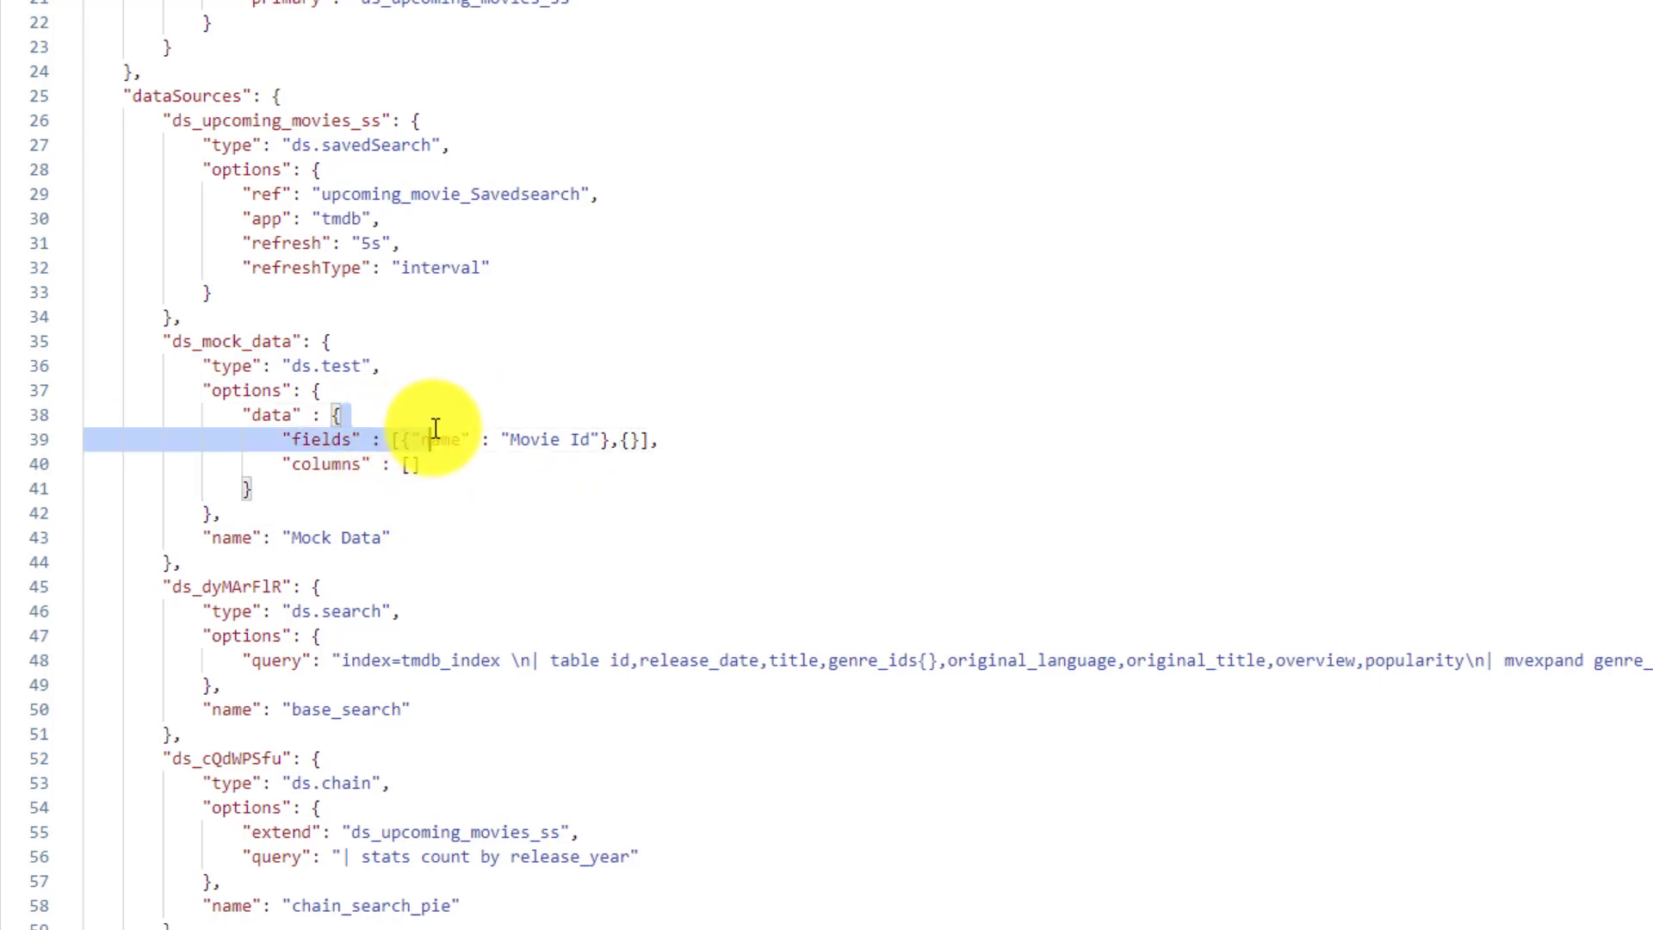
{"action": "left_click", "coordinate": [412, 441]}
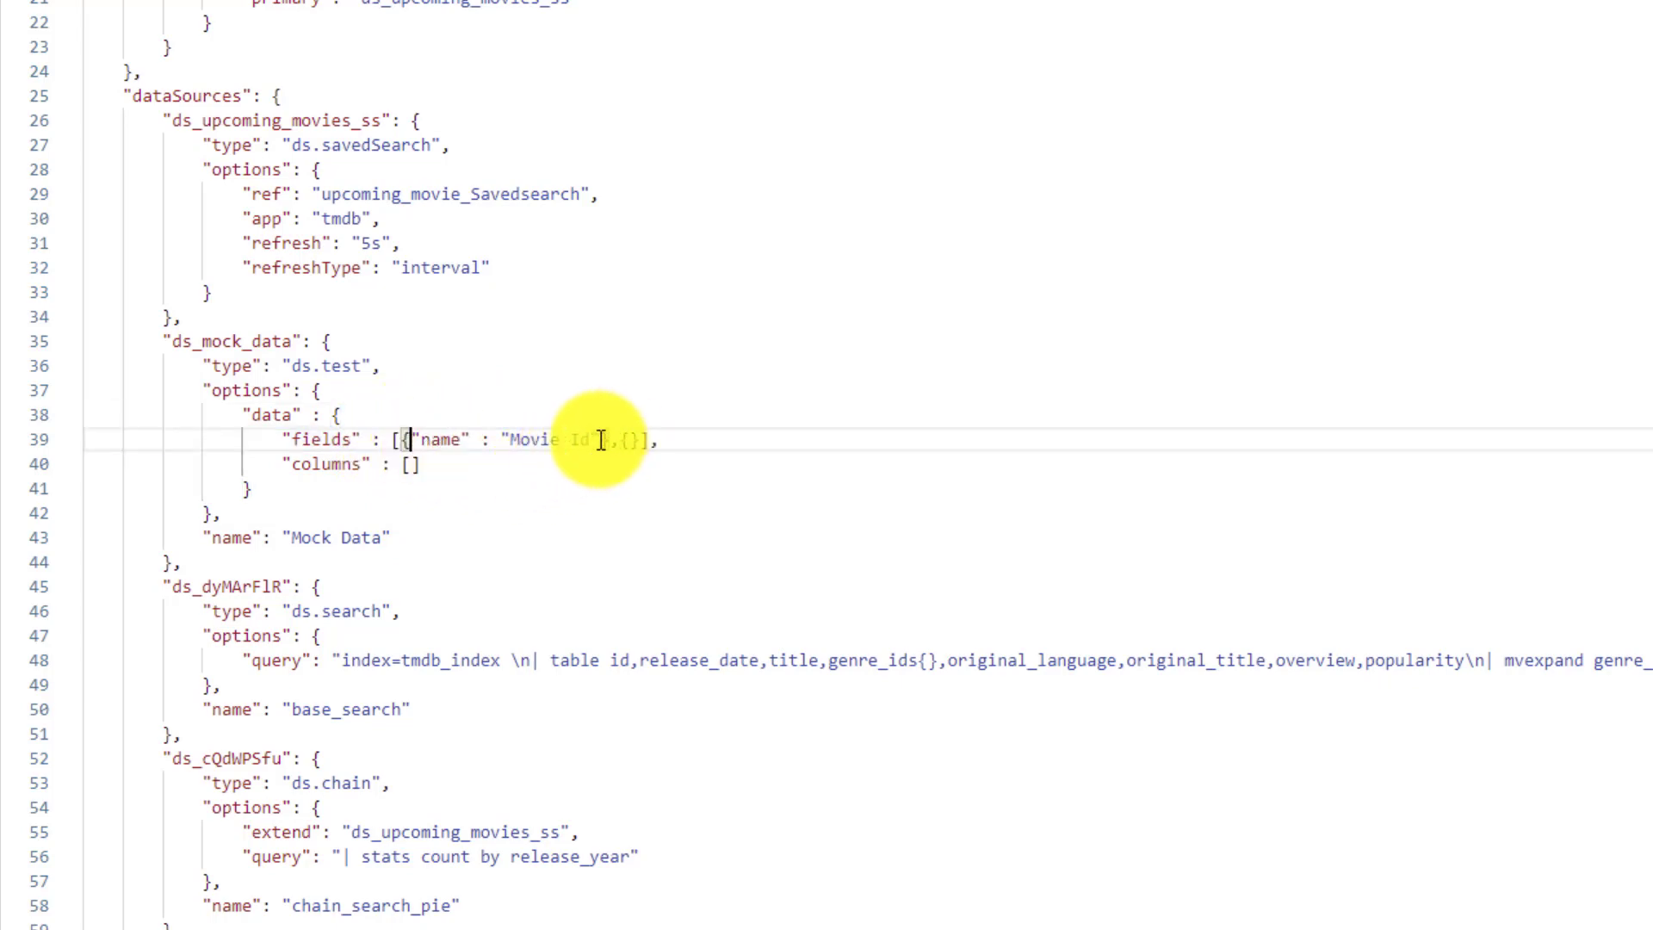
{"action": "left_click", "coordinate": [600, 441], "text": "shift"}
{"action": "key", "text": "ctrl+c"}
{"action": "left_click", "coordinate": [629, 442]}
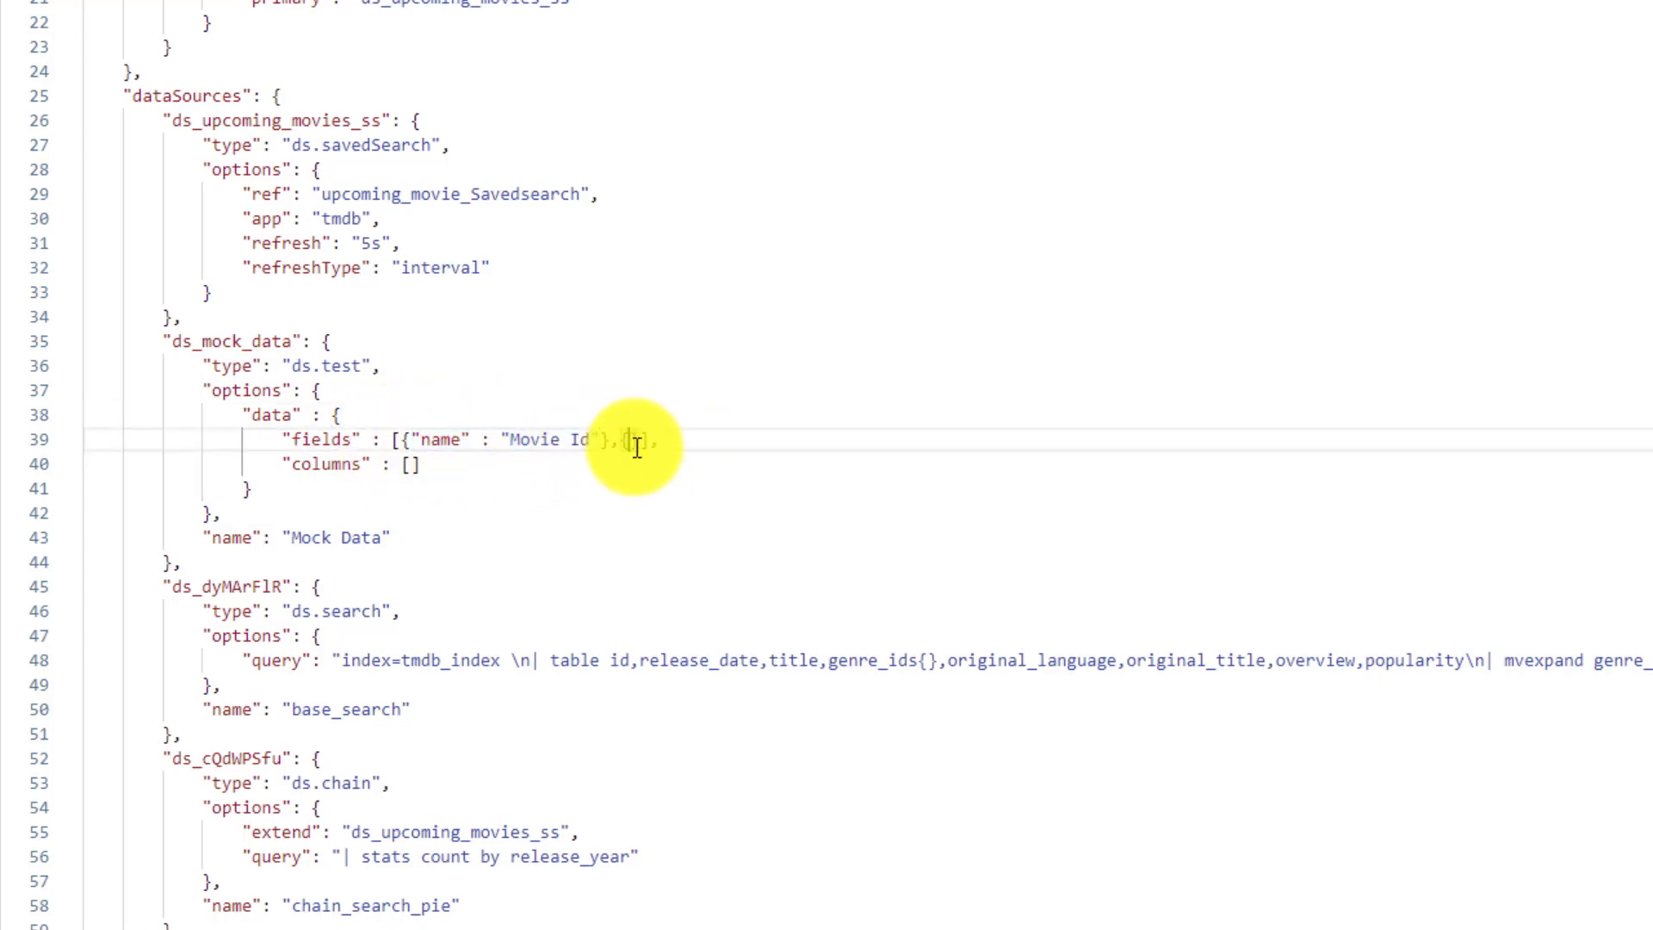
{"action": "key", "text": "ctrl+v"}
{"action": "double_click", "coordinate": [668, 443]}
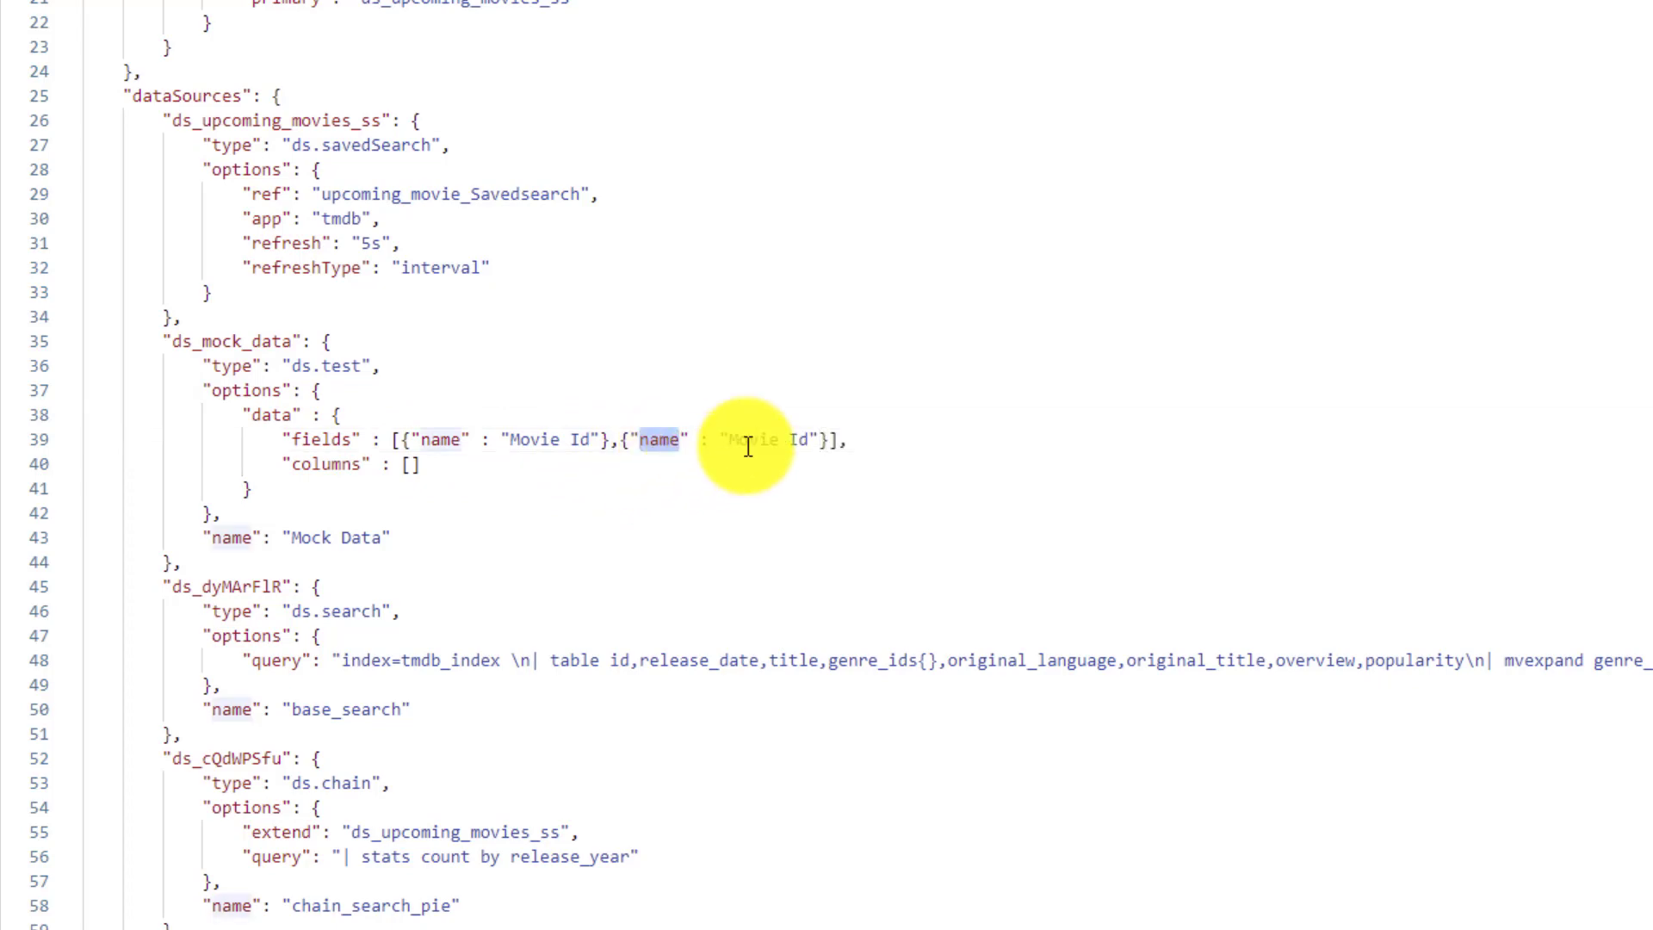
{"action": "left_click_drag", "start_coordinate": [730, 440], "coordinate": [832, 422]}
{"action": "type", "text": "Genre "}
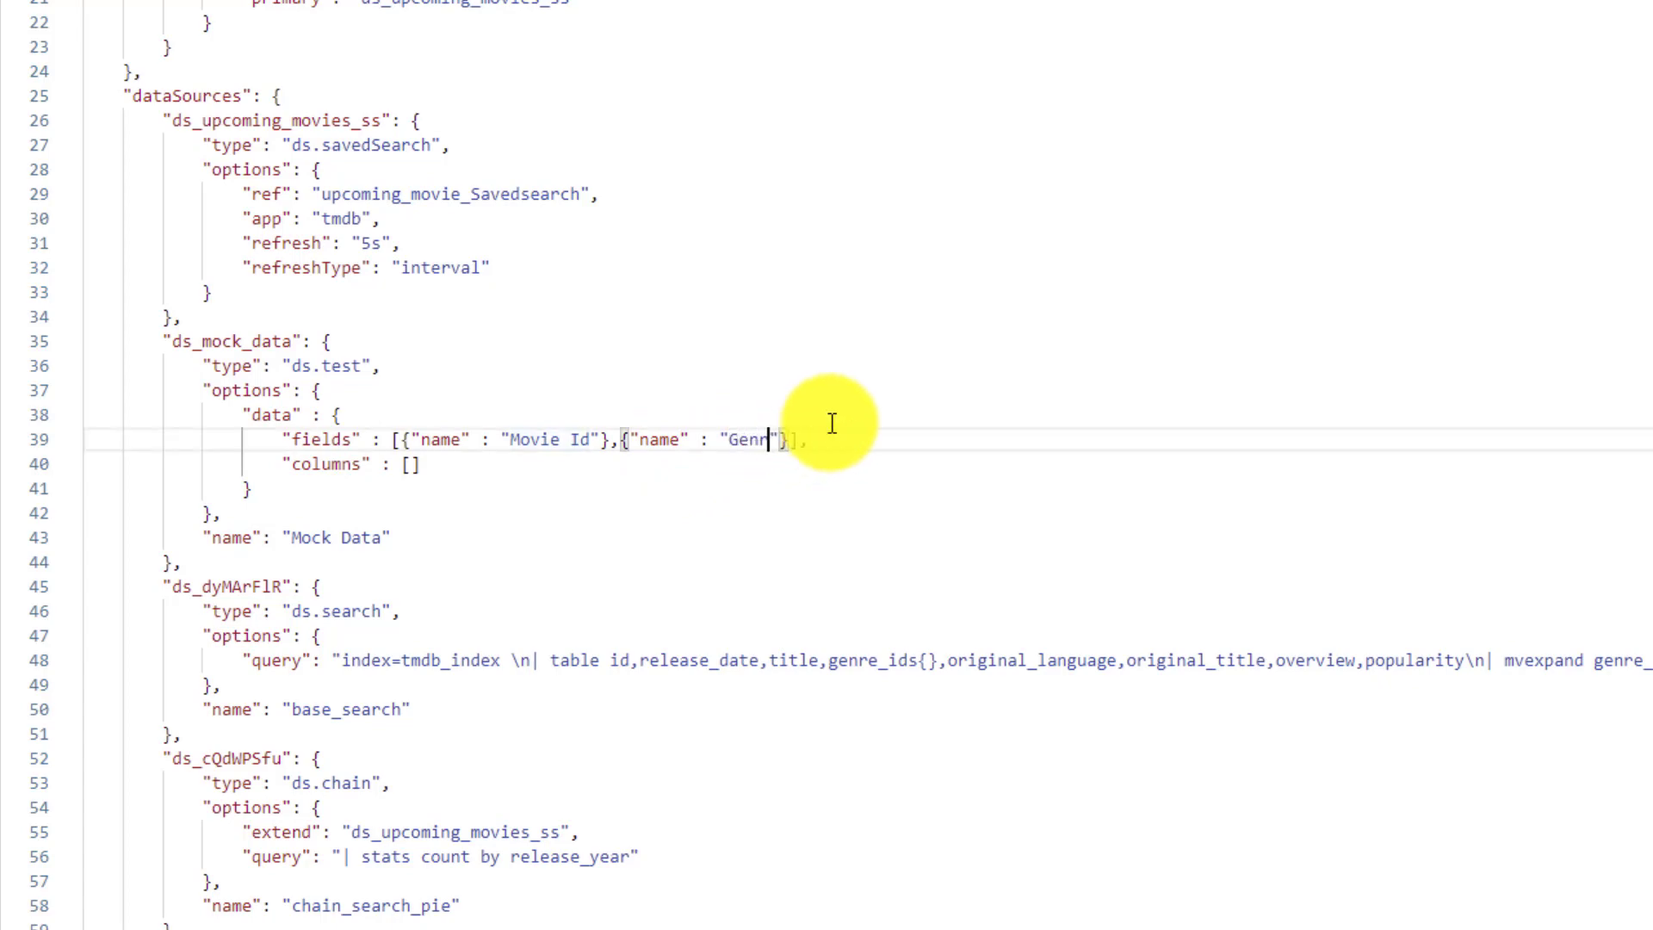
{"action": "type", "text": "Name"}
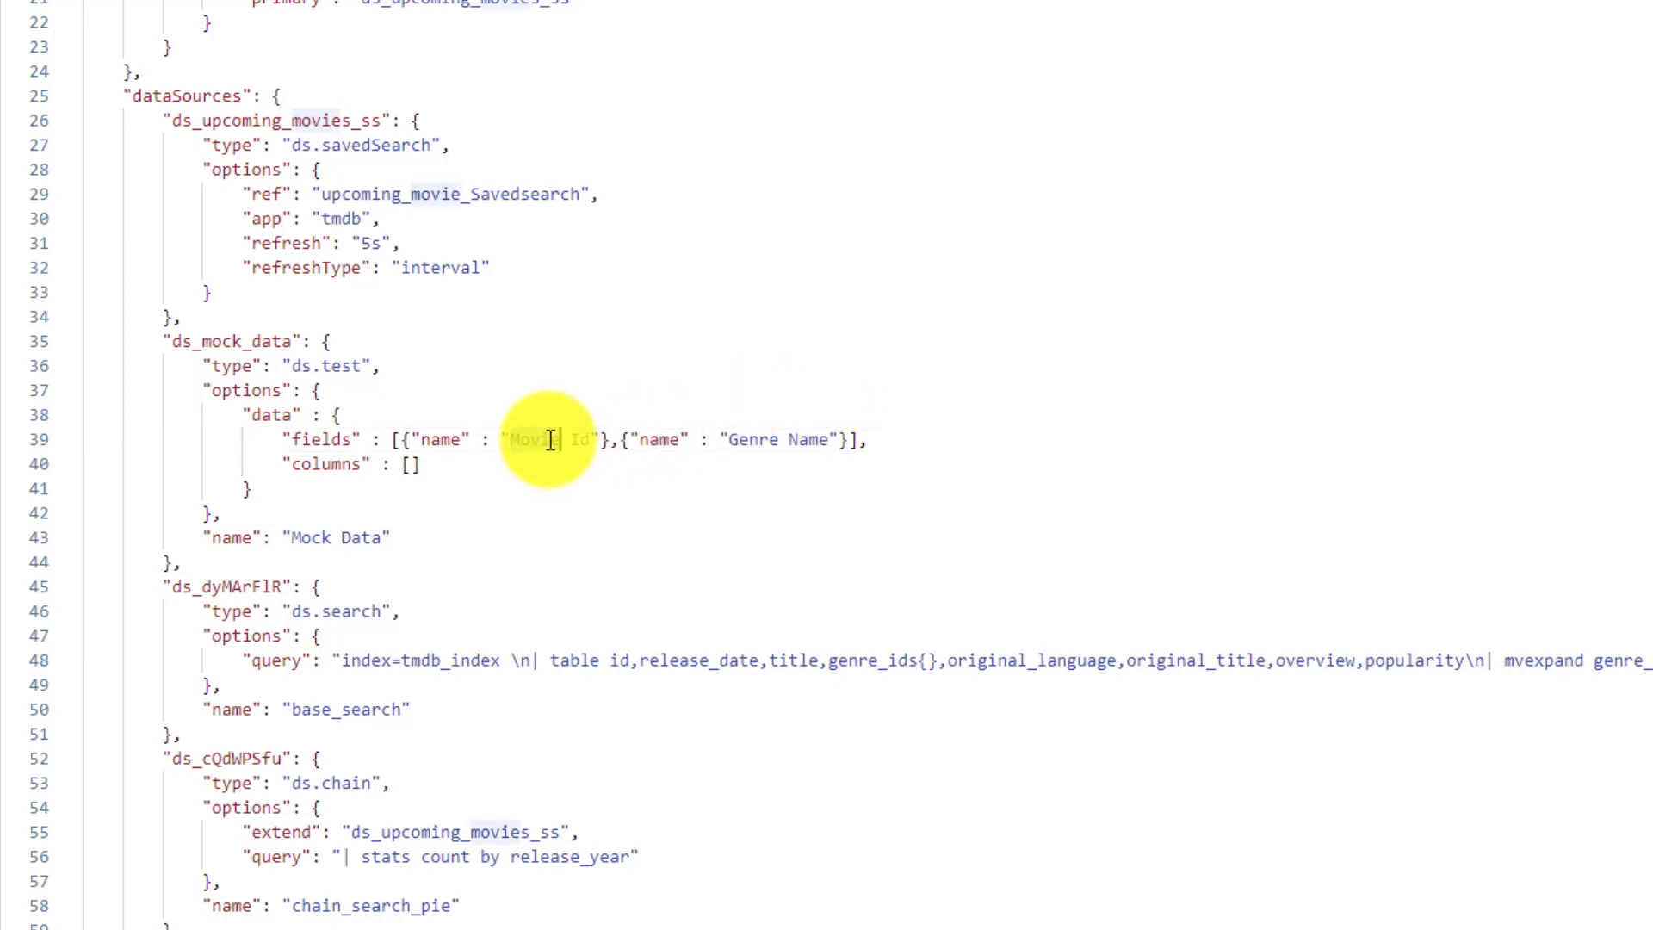
{"action": "triple_click", "coordinate": [546, 439]}
{"action": "double_click", "coordinate": [808, 440]}
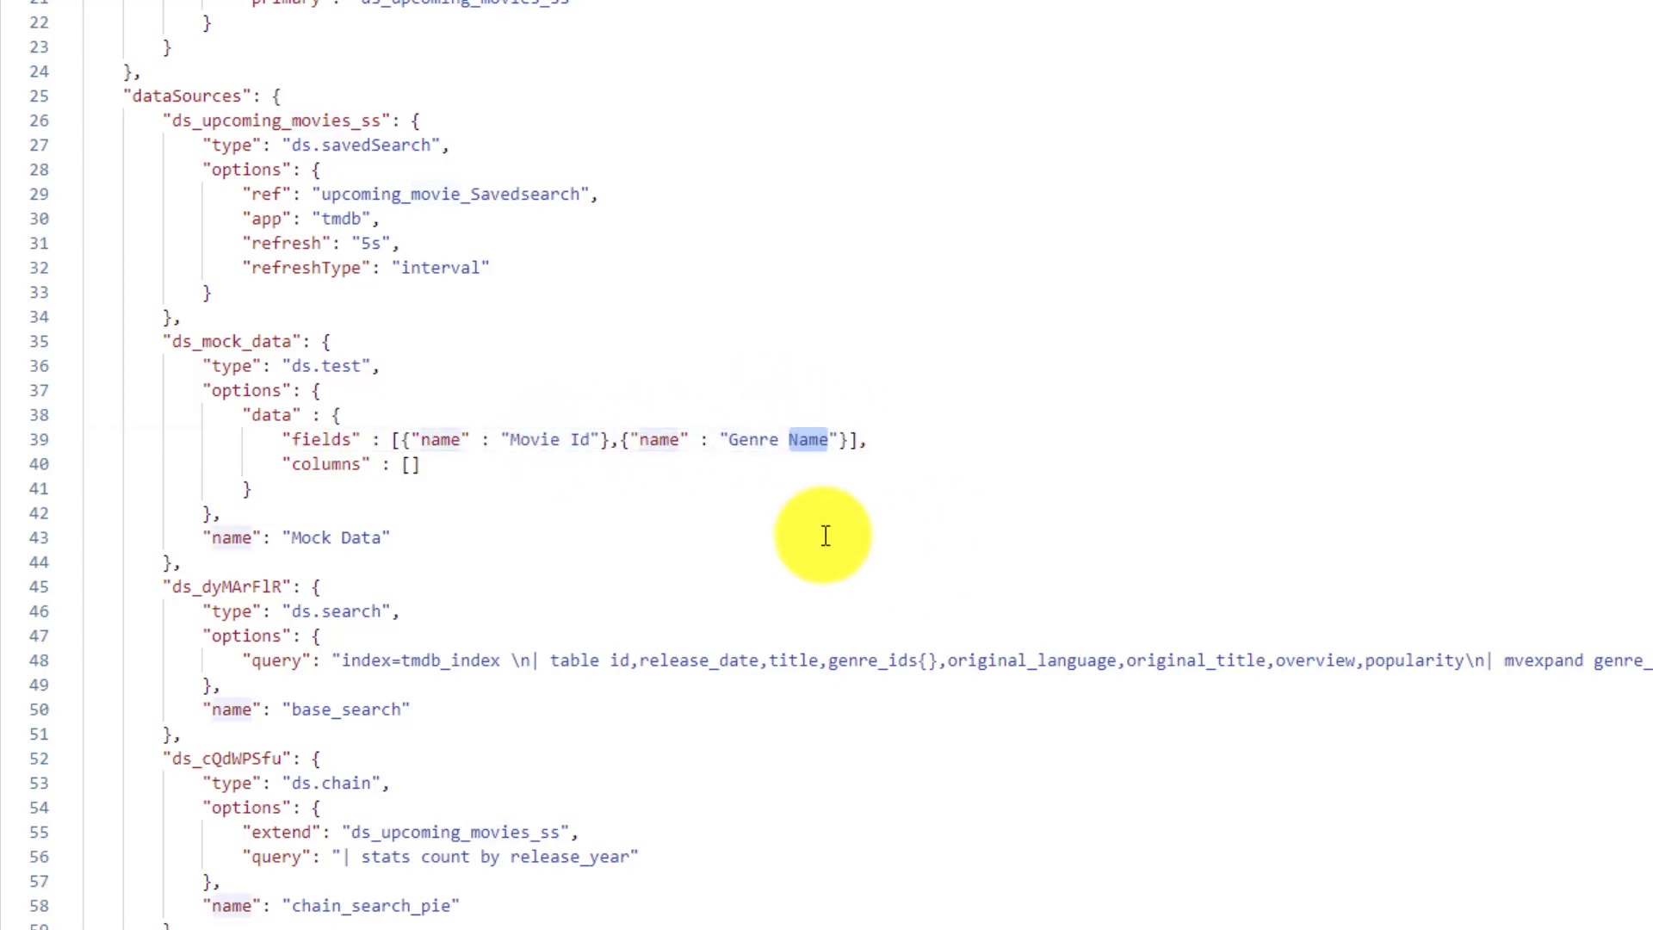
- Fill the columns array with two nested arrays, one containing 12345 and the other "Thriller"
{"action": "left_click", "coordinate": [413, 464]}
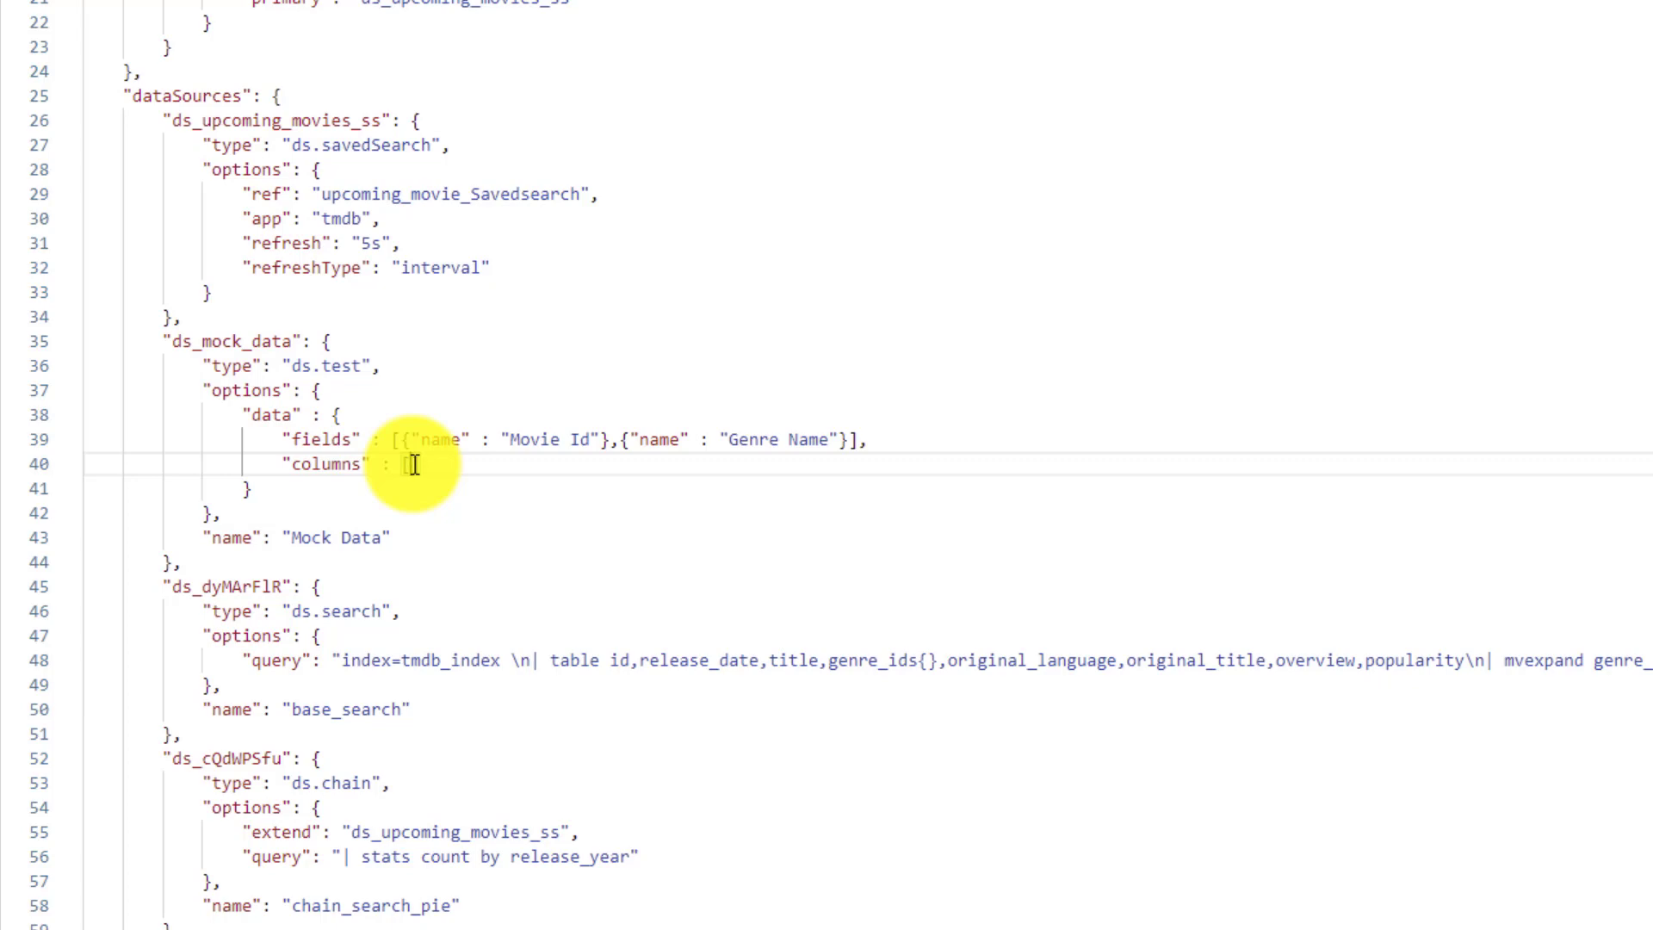
{"action": "type", "text": "[],[]"}
{"action": "key", "text": "Left"}
{"action": "key", "text": "Left"}
{"action": "key", "text": "Left"}
{"action": "type", "text": "12345"}
{"action": "left_click", "coordinate": [504, 466]}
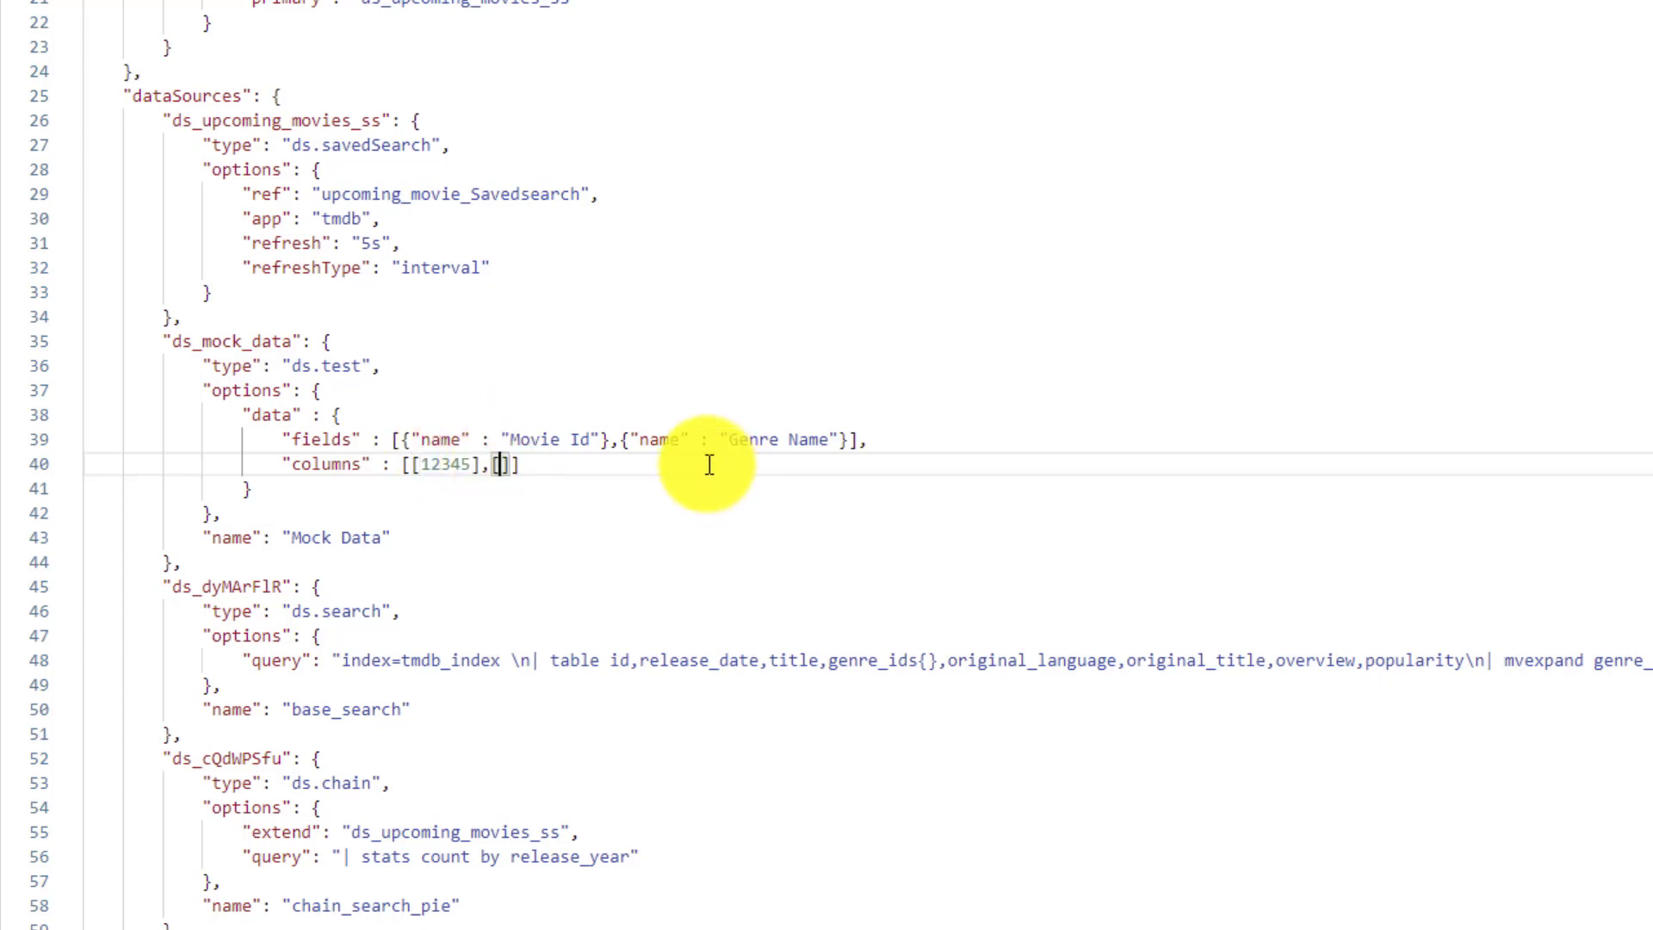
{"action": "type", "text": "\"Thriller"}
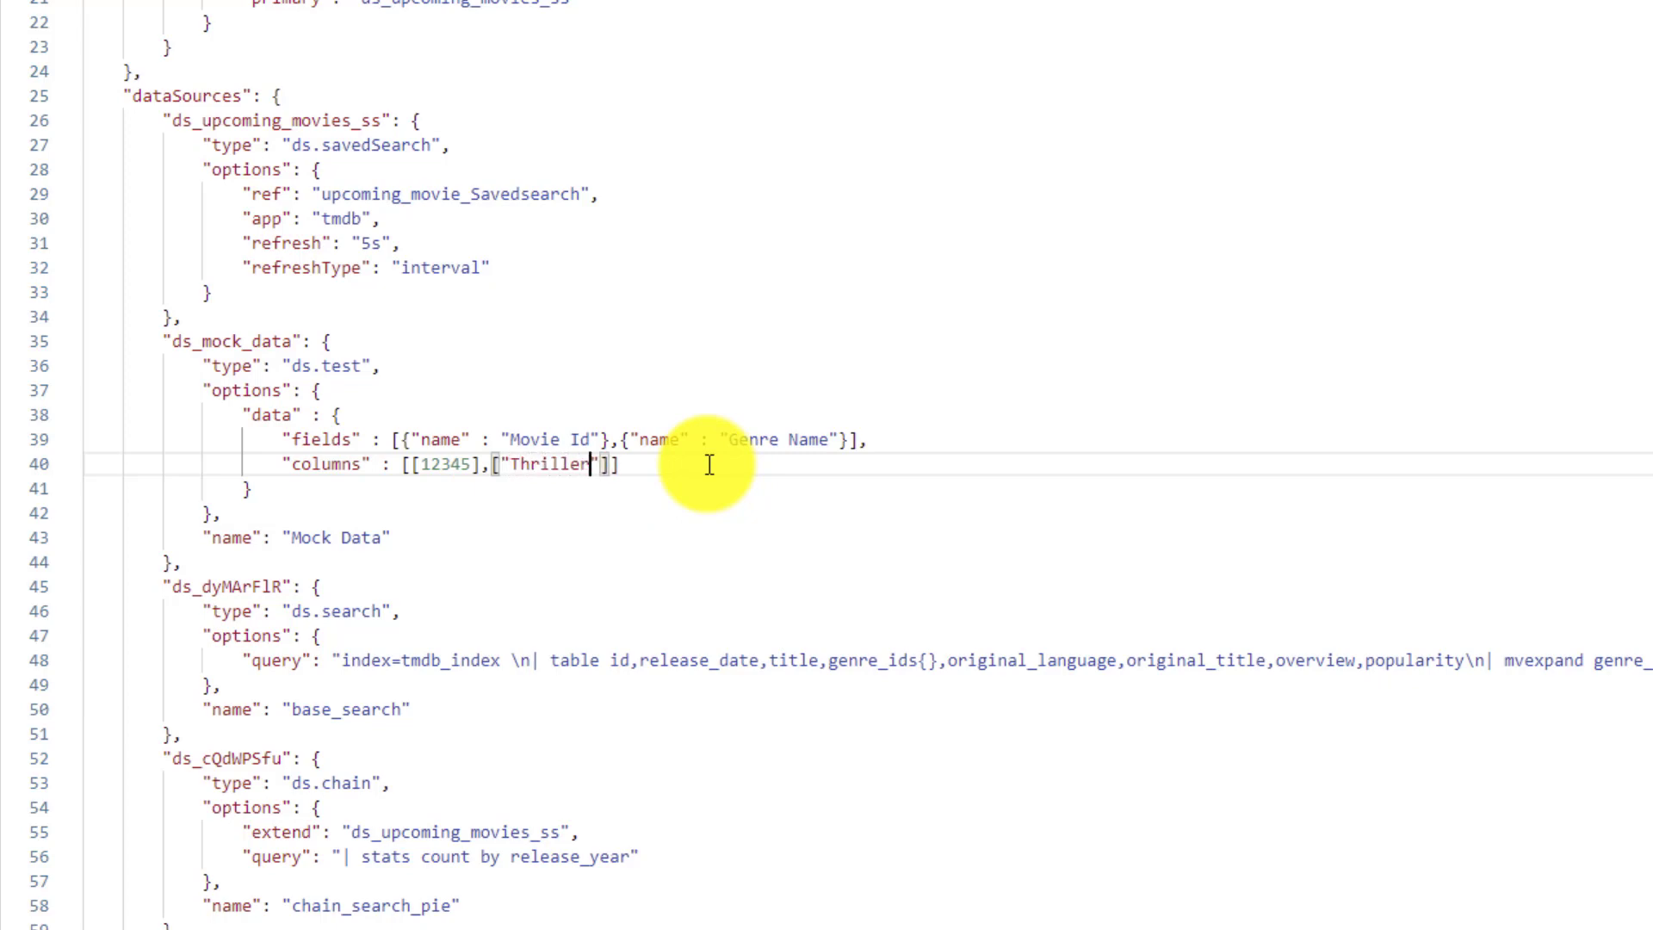
{"action": "left_click", "coordinate": [669, 466]}
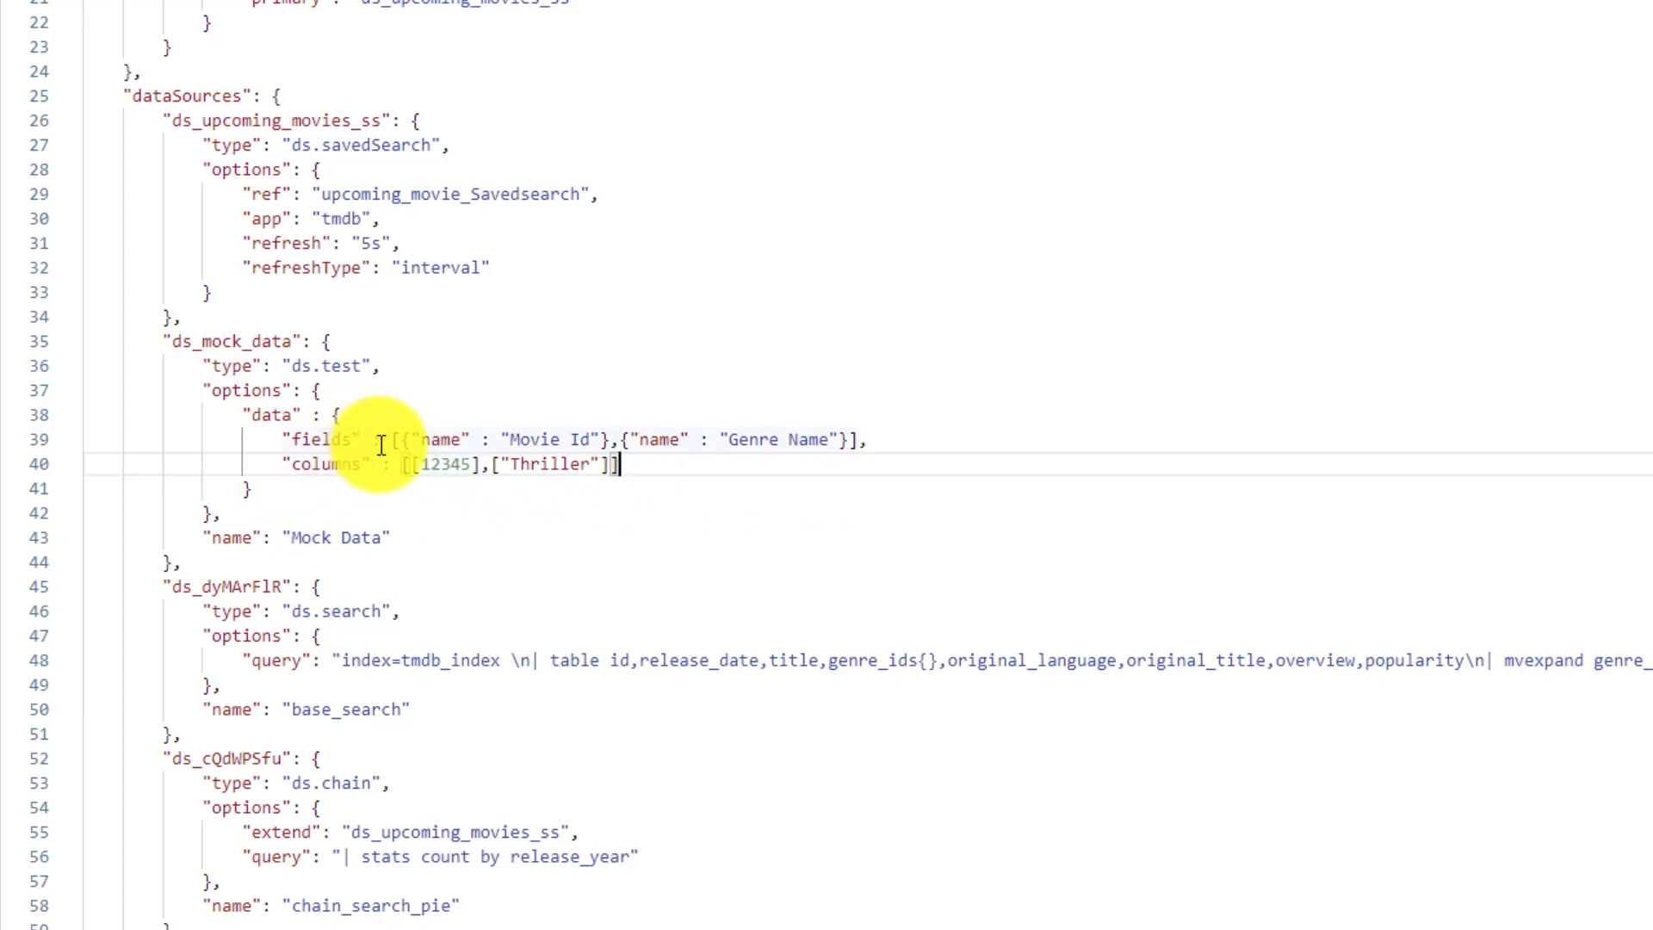
- Check the mock field and column values, return to the visual editor and save the dashboard
{"action": "double_click", "coordinate": [535, 439]}
{"action": "left_click", "coordinate": [765, 436]}
{"action": "double_click", "coordinate": [767, 439]}
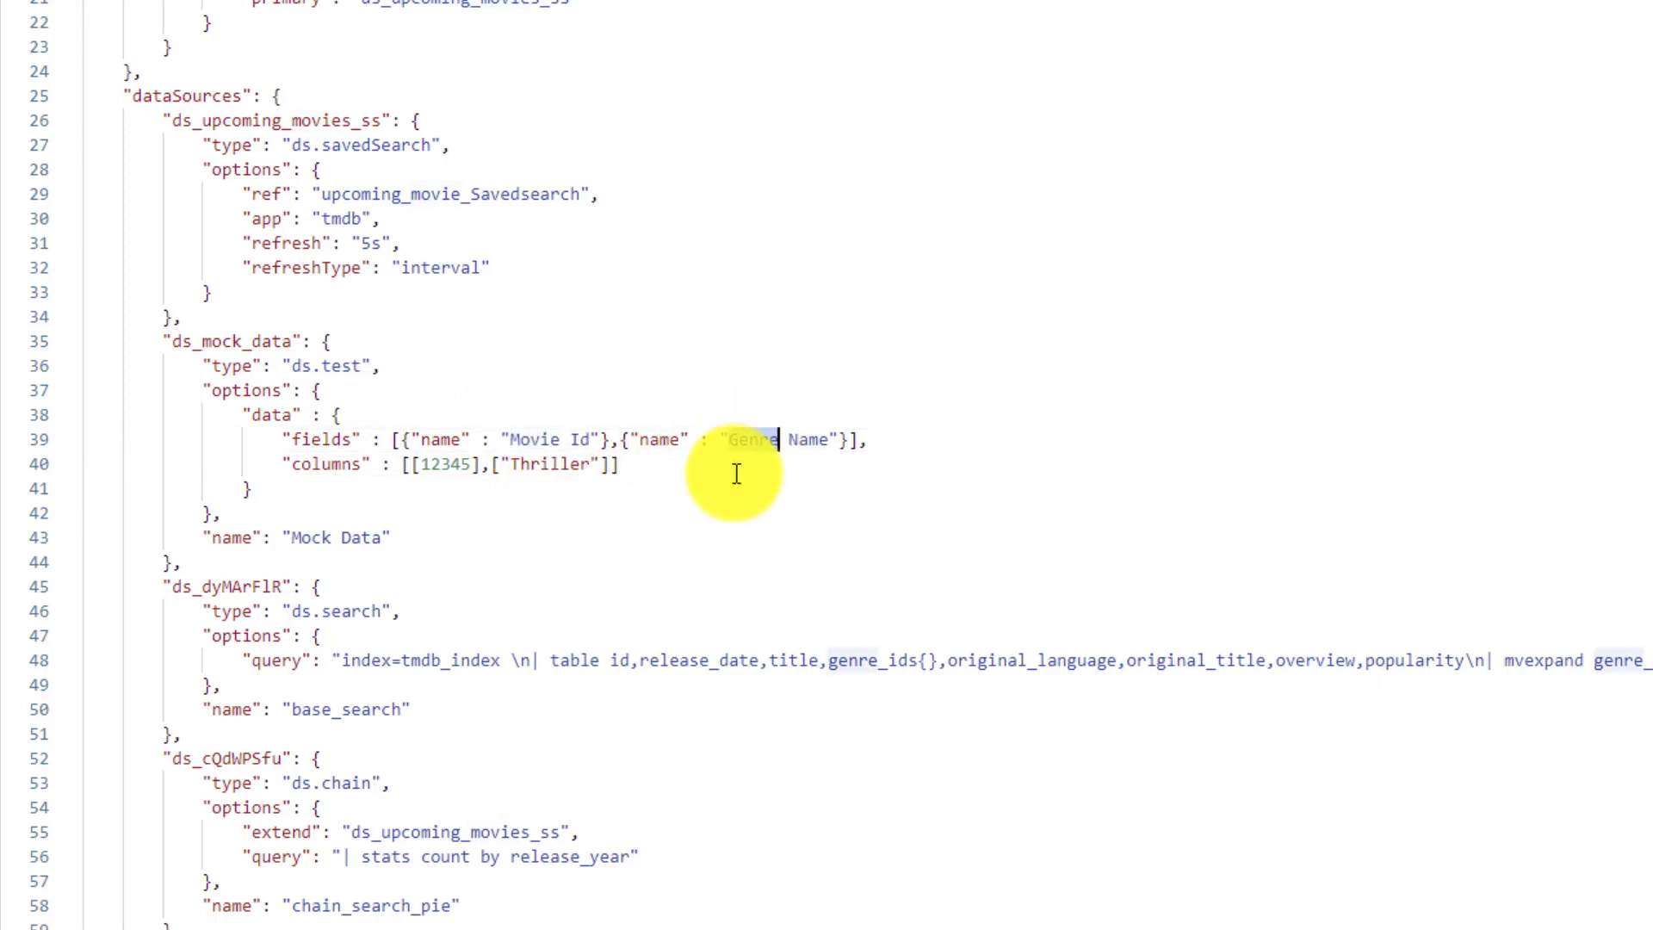
{"action": "double_click", "coordinate": [445, 463]}
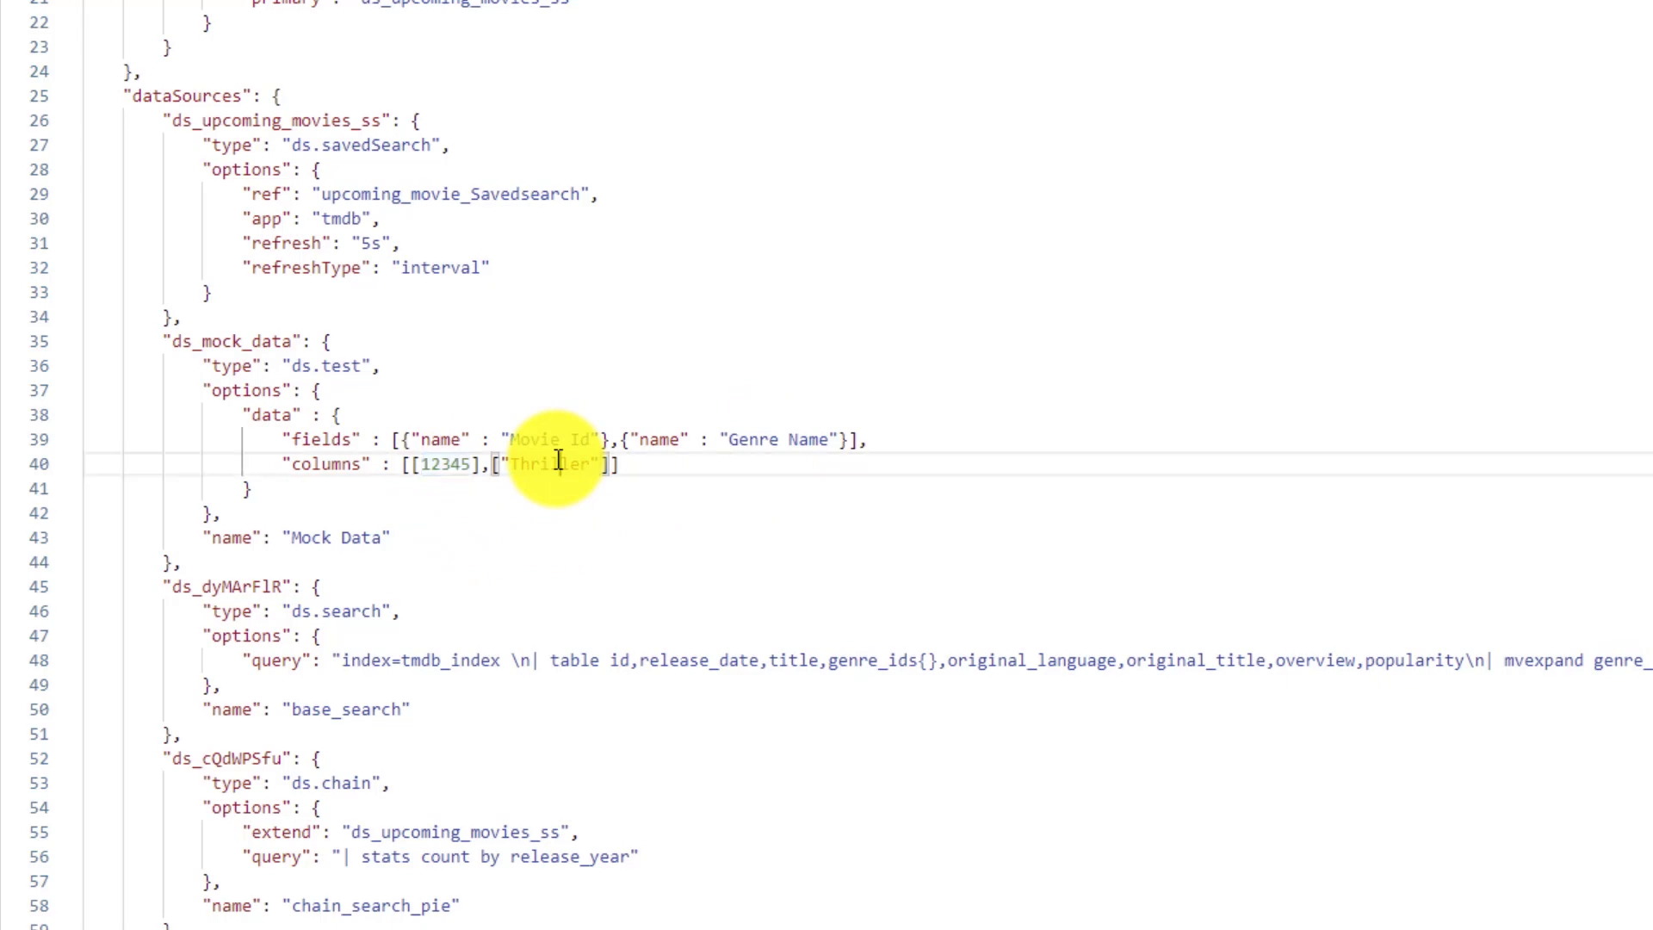
{"action": "double_click", "coordinate": [553, 464]}
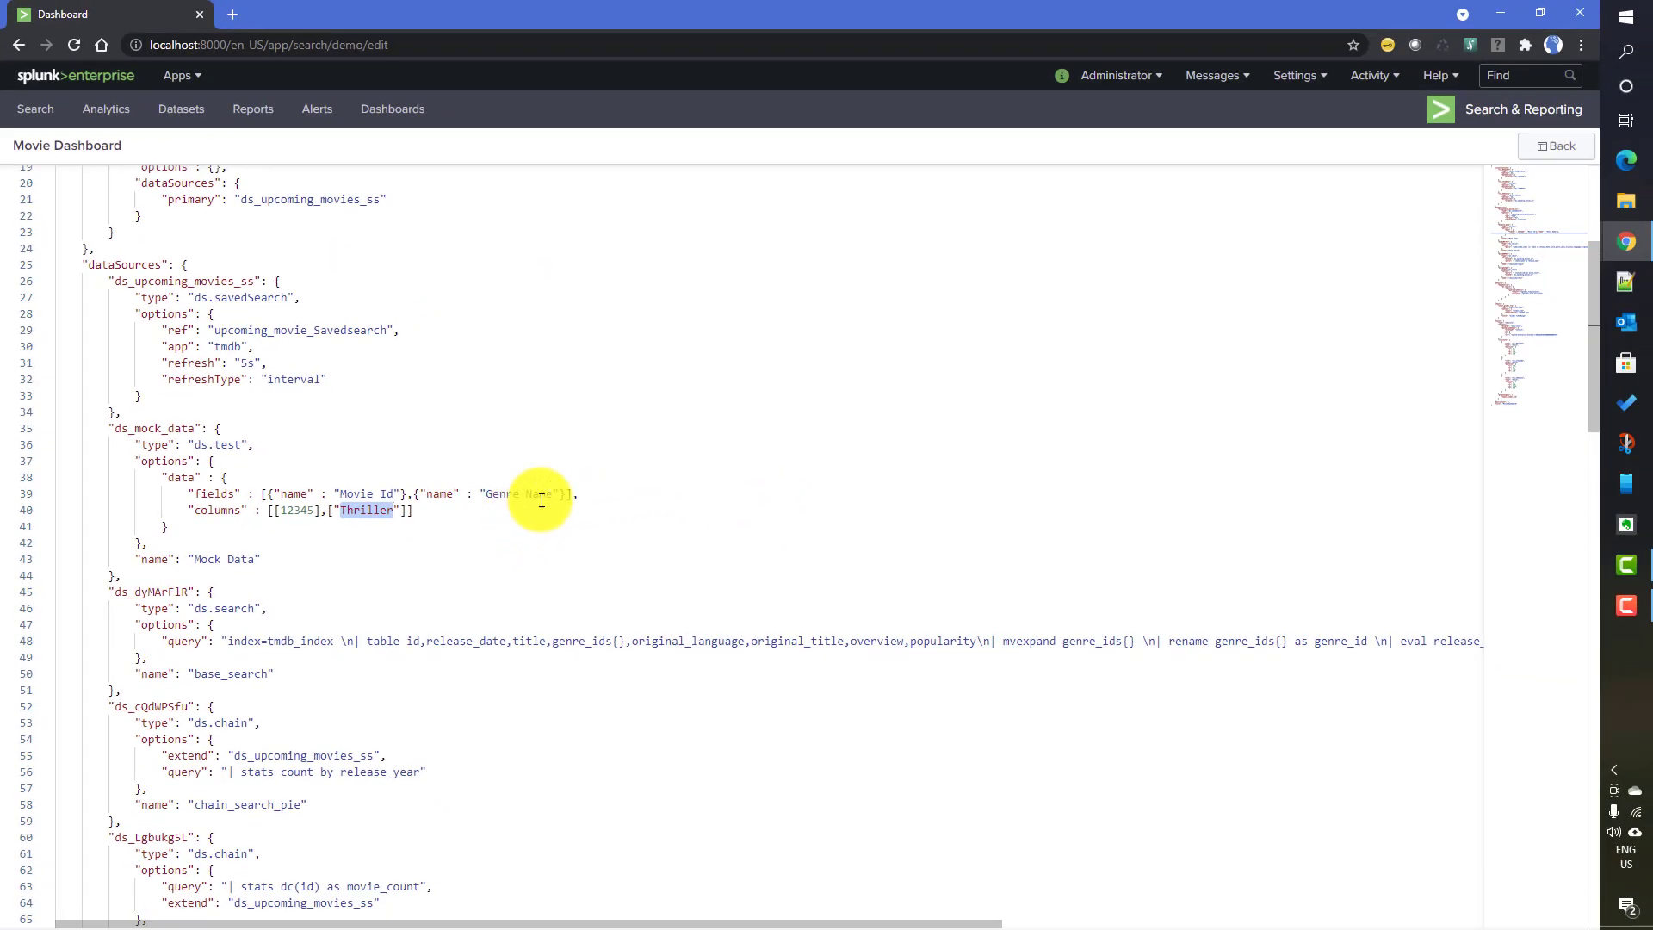
{"action": "left_click", "coordinate": [1546, 146]}
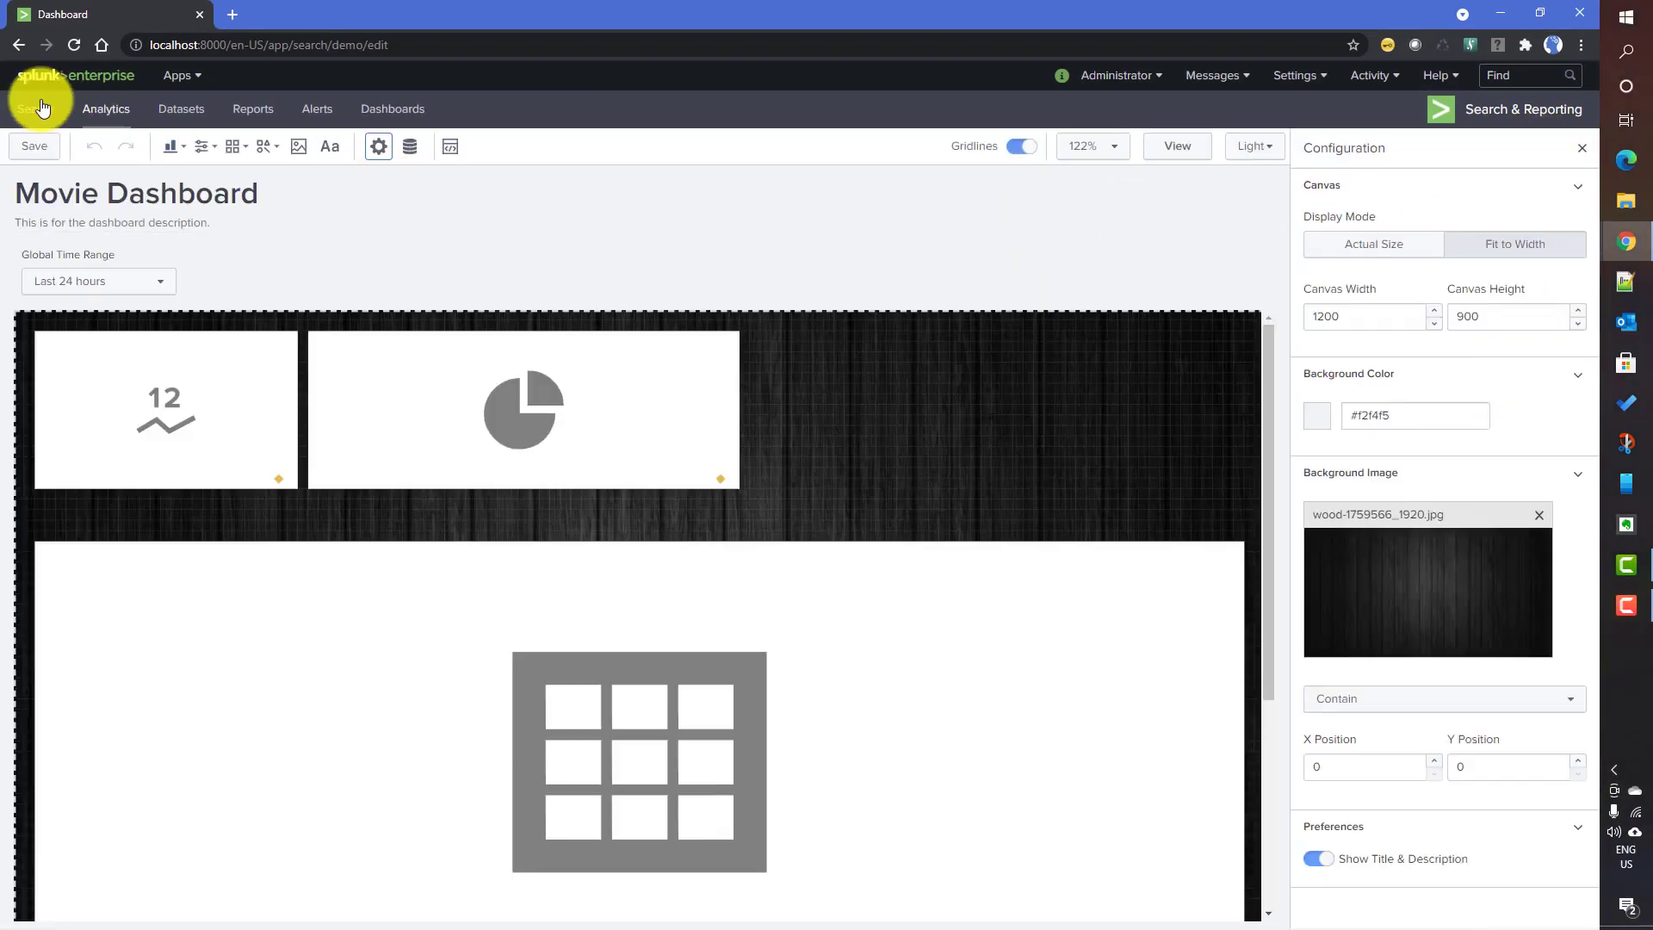
{"action": "left_click", "coordinate": [35, 146]}
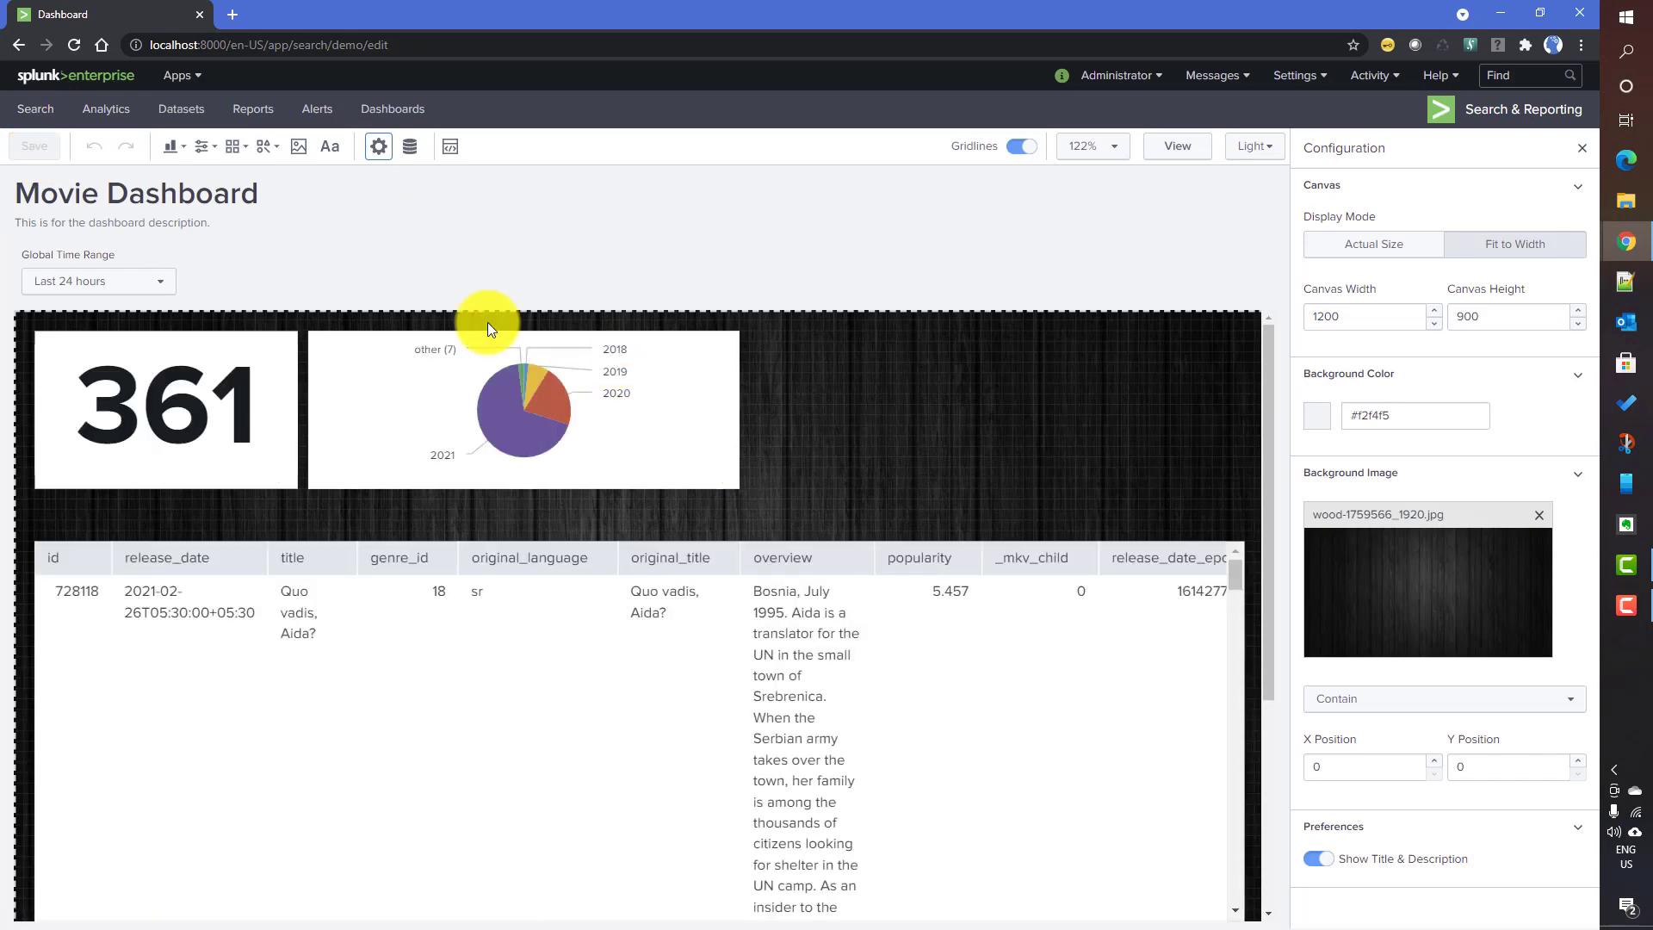
{"action": "left_click", "coordinate": [180, 155]}
{"action": "scroll", "coordinate": [198, 358], "scroll_direction": "down", "scroll_amount": 5}
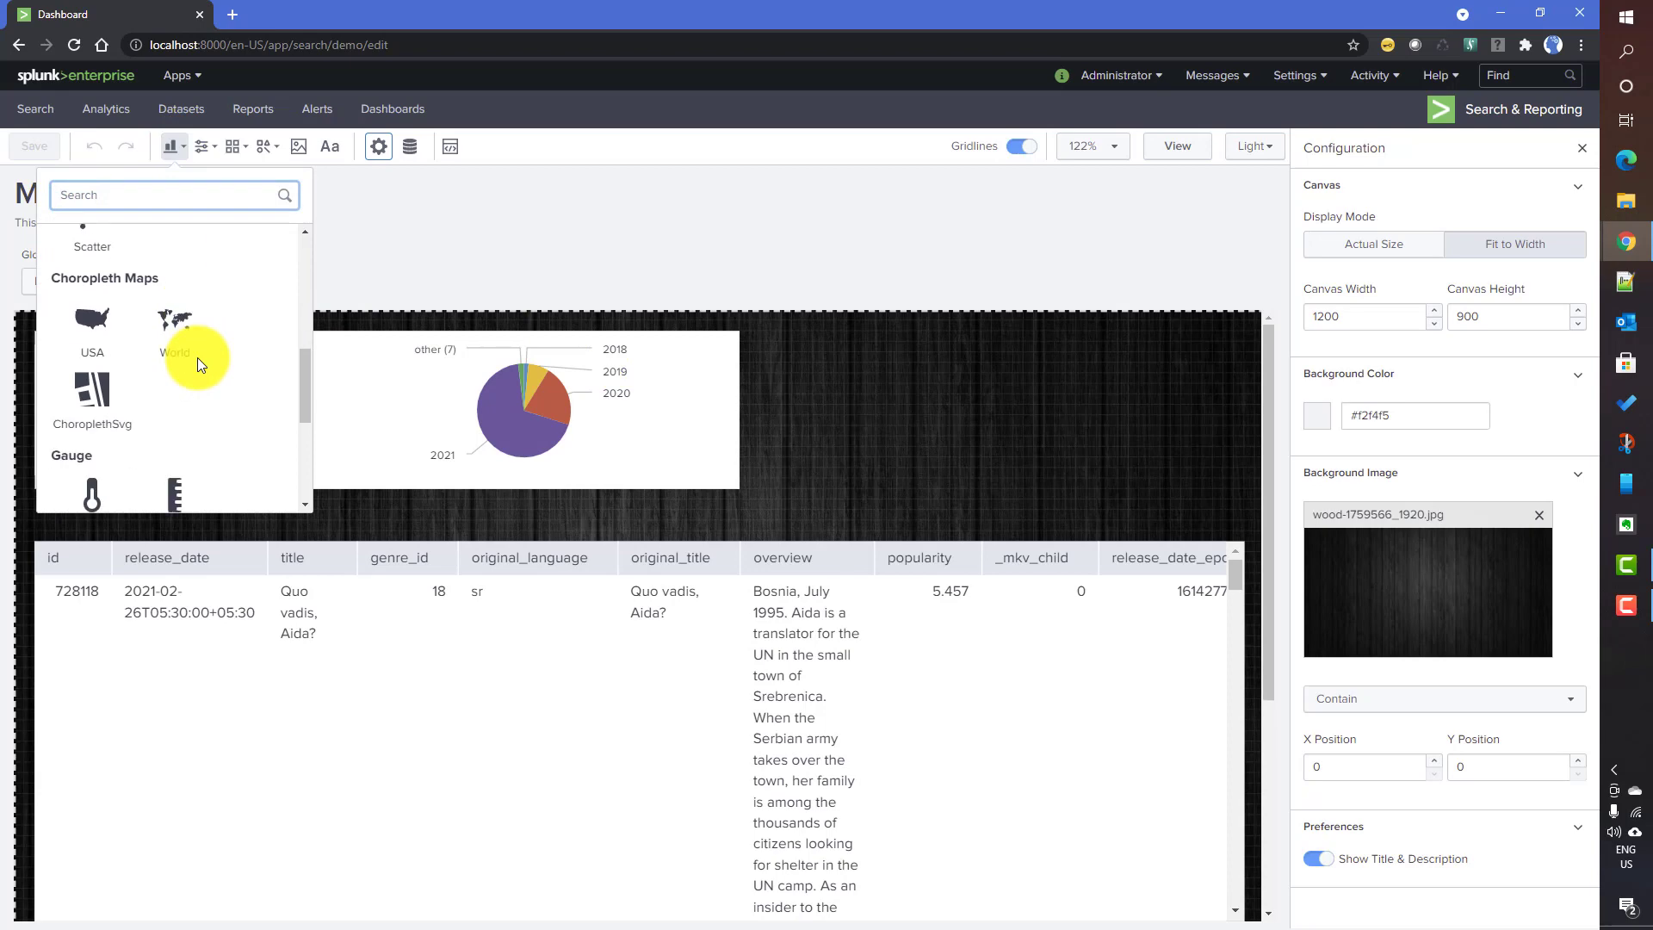
{"action": "scroll", "coordinate": [198, 359], "scroll_direction": "up", "scroll_amount": 2}
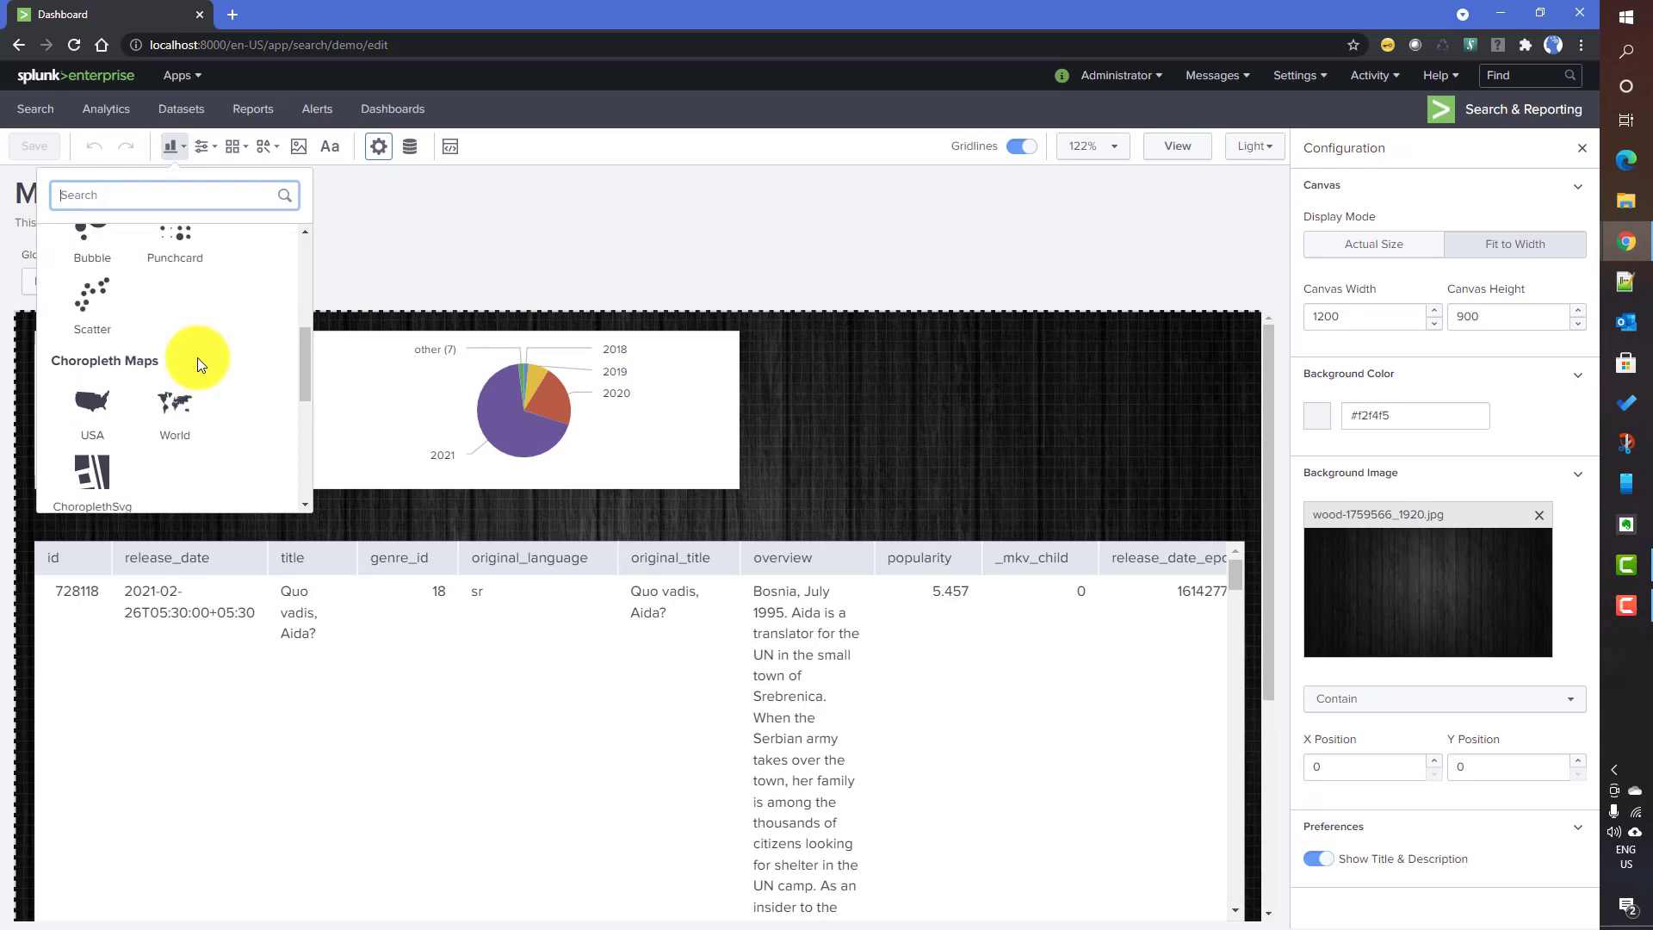
{"action": "left_click", "coordinate": [669, 556]}
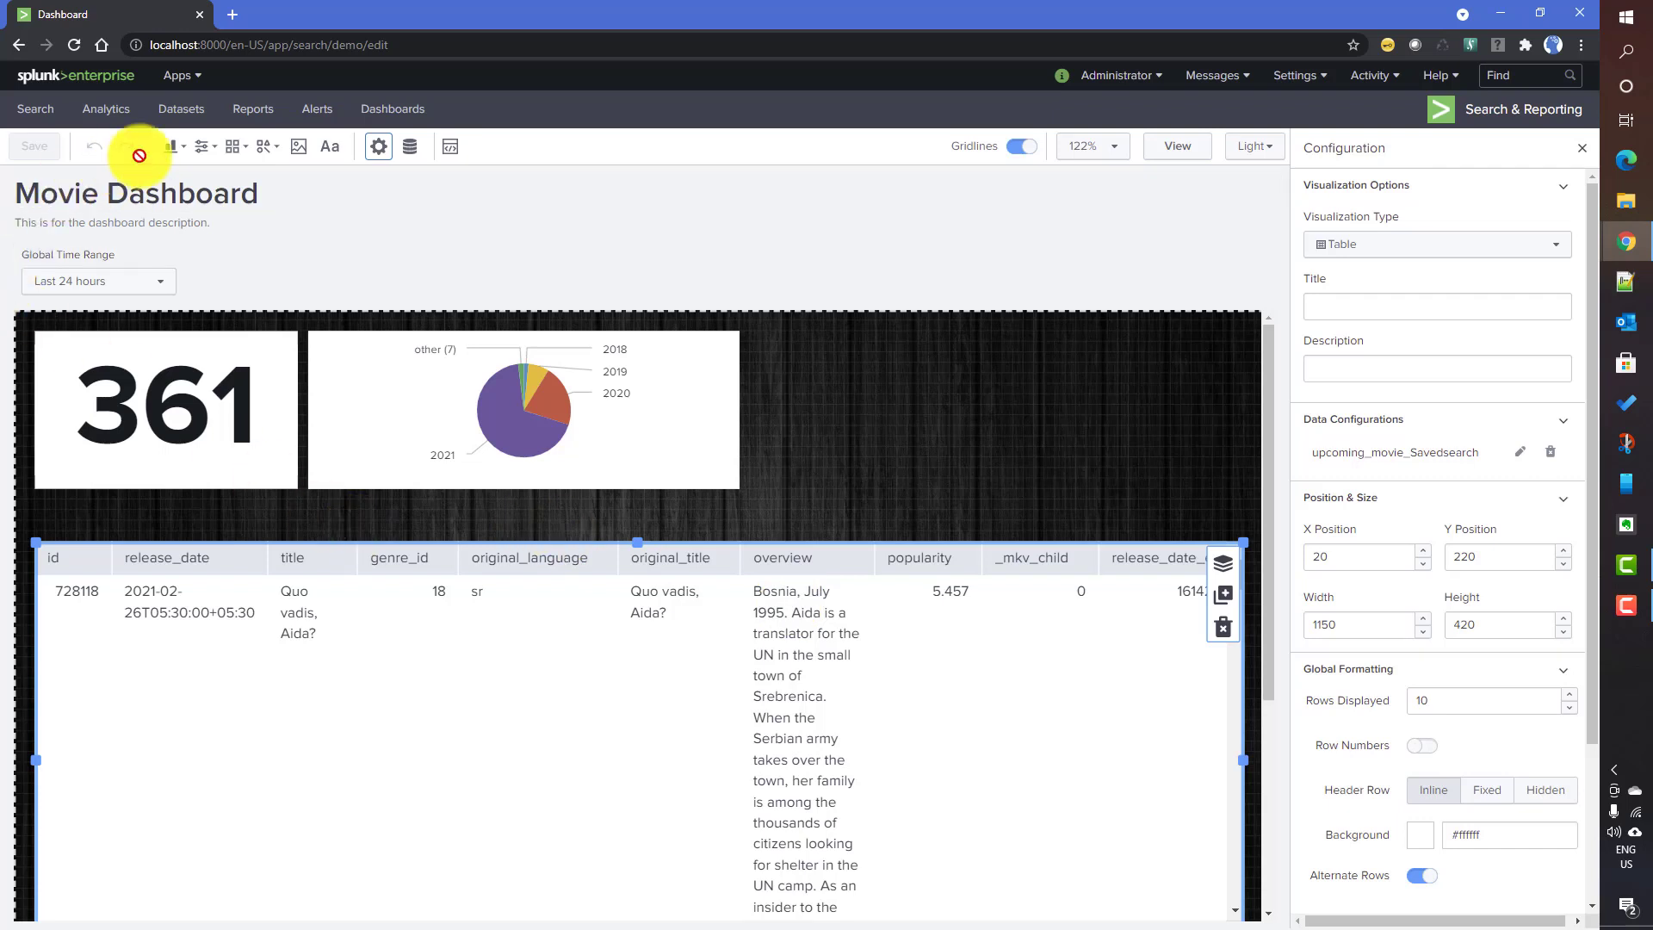
- Add a table visualization beside the pie chart, about 350 wide and 160 high, at about X 790, Y 20
{"action": "left_click", "coordinate": [173, 148]}
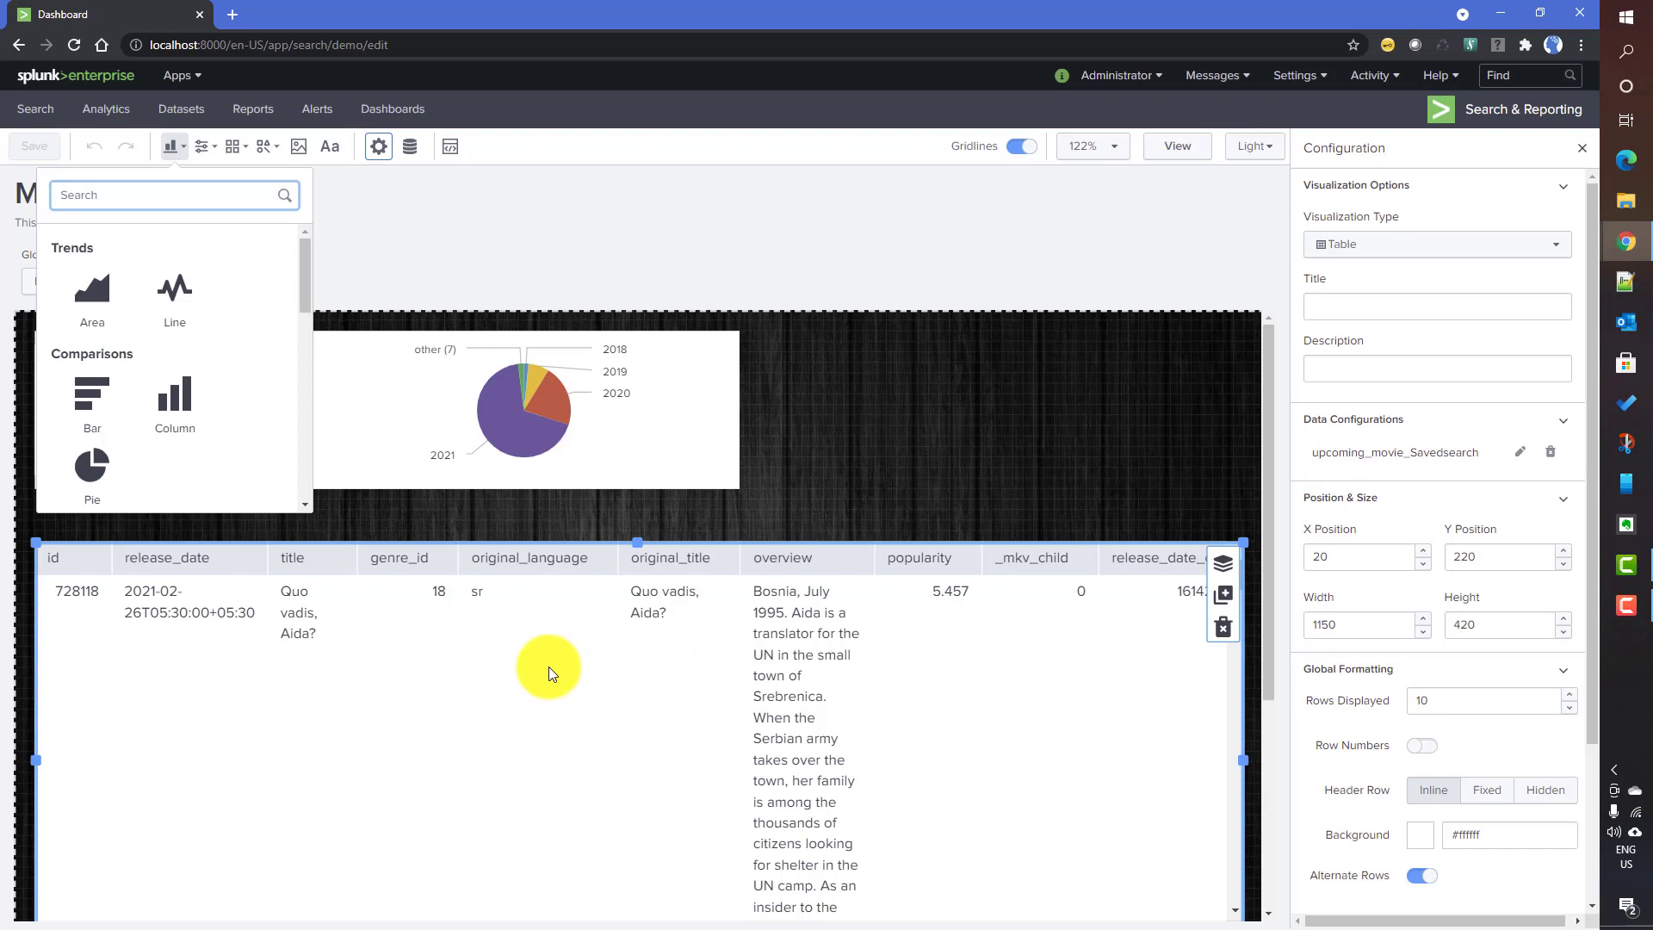
{"action": "scroll", "coordinate": [224, 401], "scroll_direction": "down", "scroll_amount": 5}
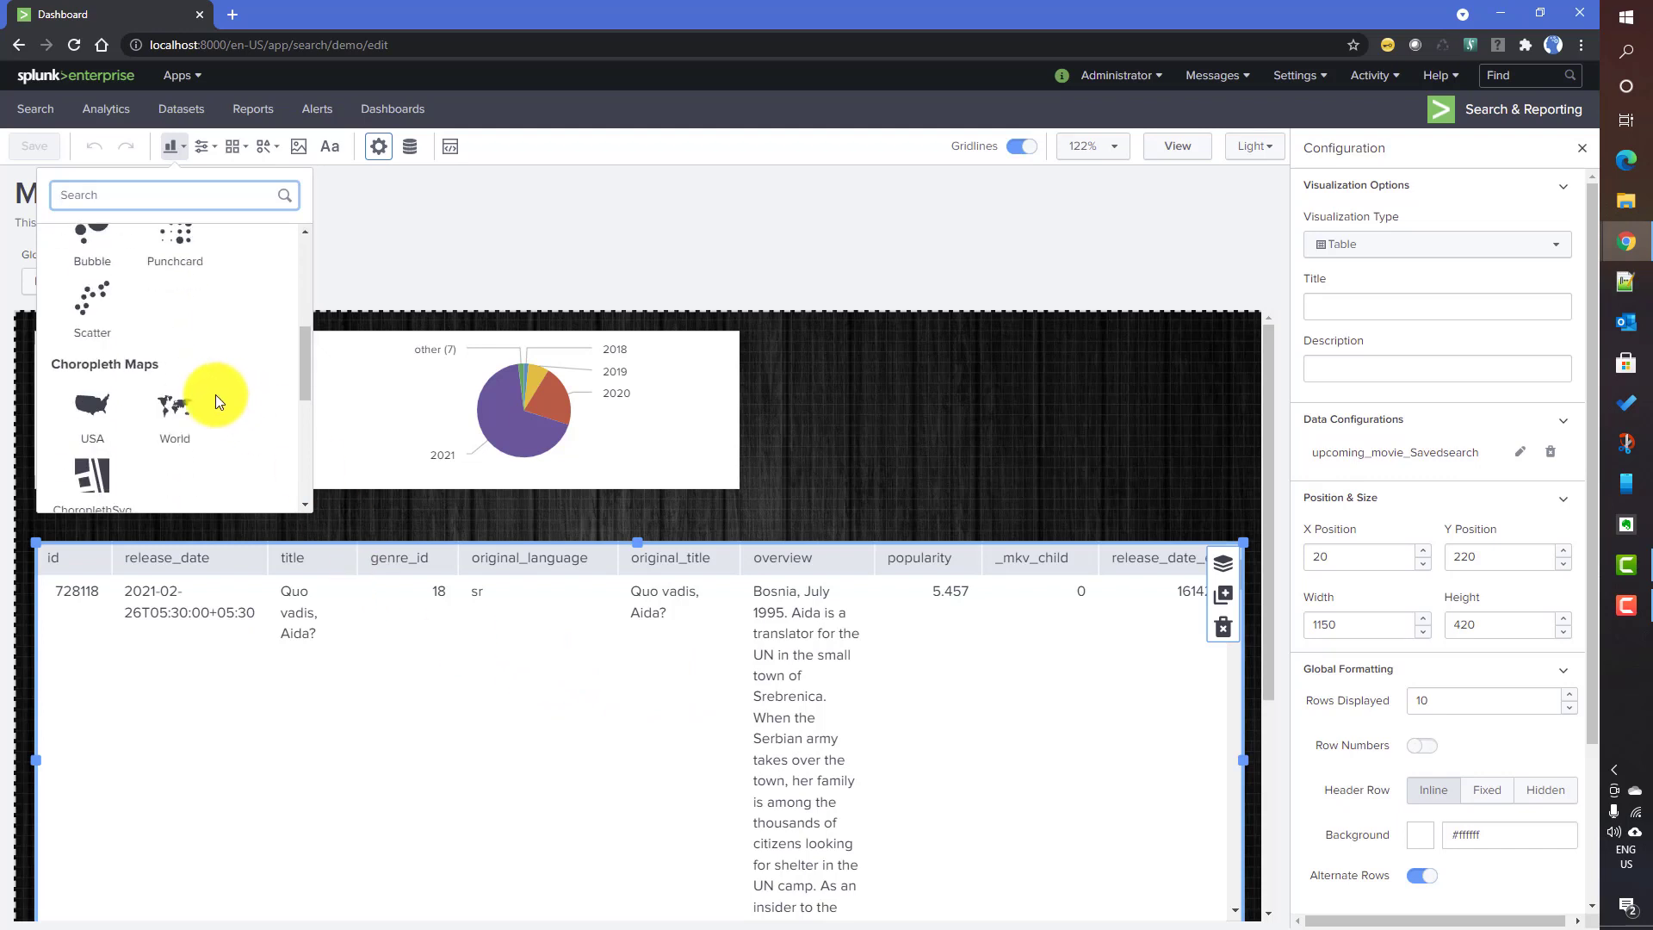
{"action": "scroll", "coordinate": [207, 389], "scroll_direction": "down", "scroll_amount": 3}
{"action": "scroll", "coordinate": [207, 391], "scroll_direction": "down", "scroll_amount": 2}
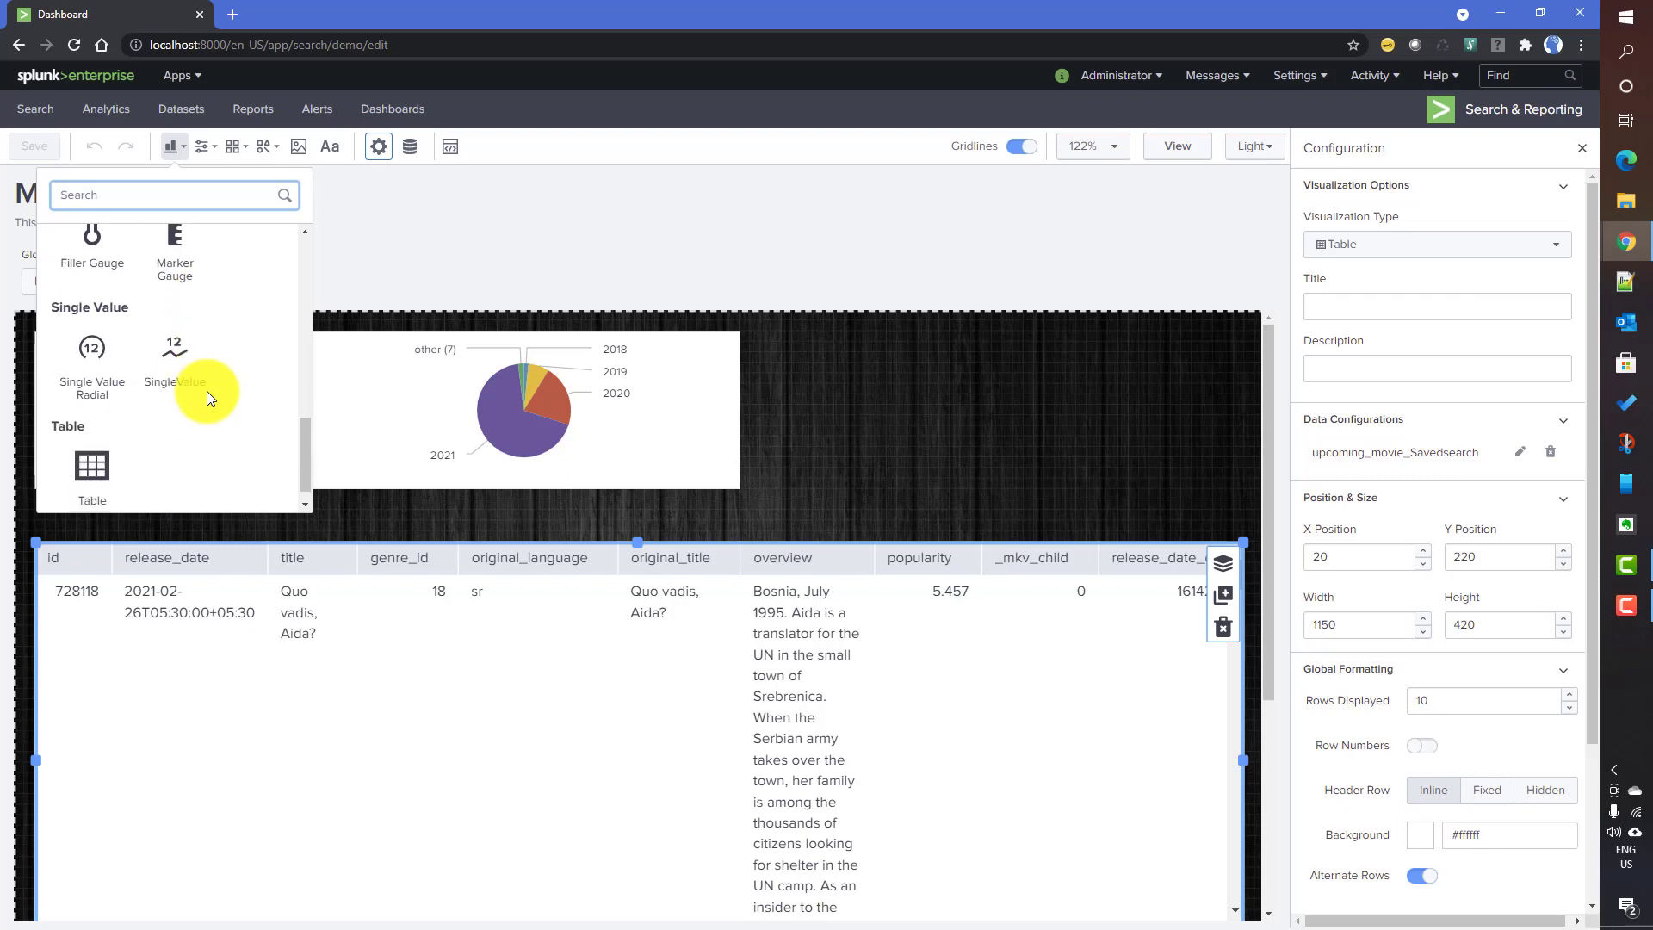
{"action": "left_click", "coordinate": [88, 462]}
{"action": "left_click_drag", "start_coordinate": [720, 653], "coordinate": [1074, 361]}
{"action": "left_click_drag", "start_coordinate": [793, 646], "coordinate": [846, 497]}
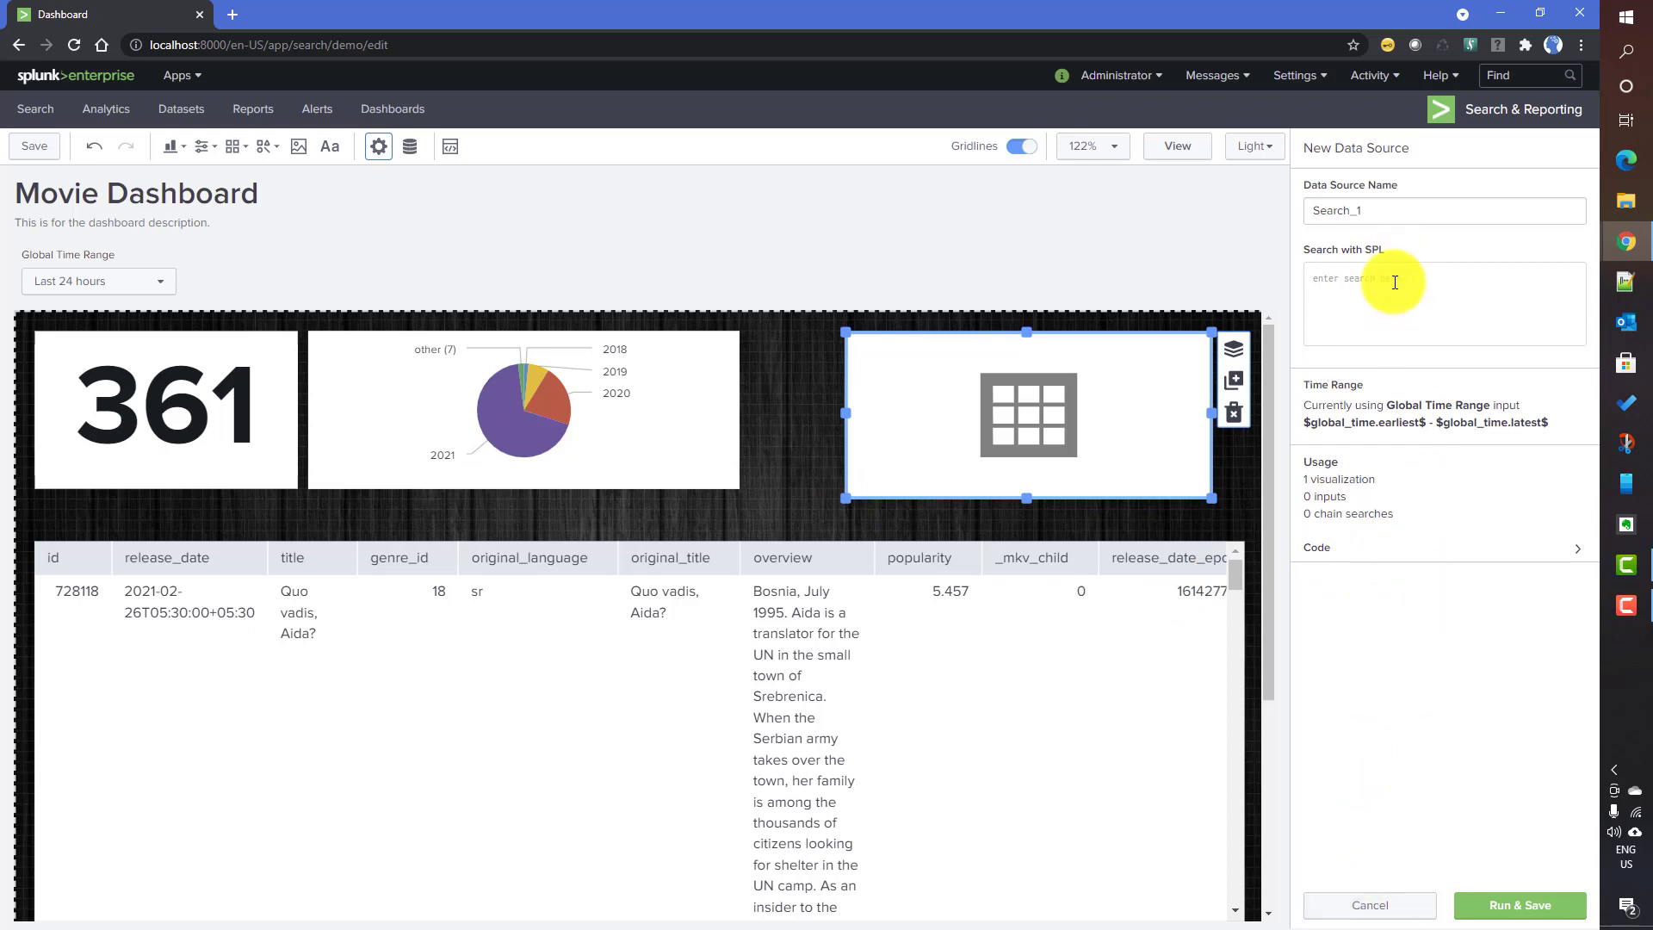
- Cancel the new search and look through the data sources selectable as primary for the new table
{"action": "left_click", "coordinate": [1369, 904]}
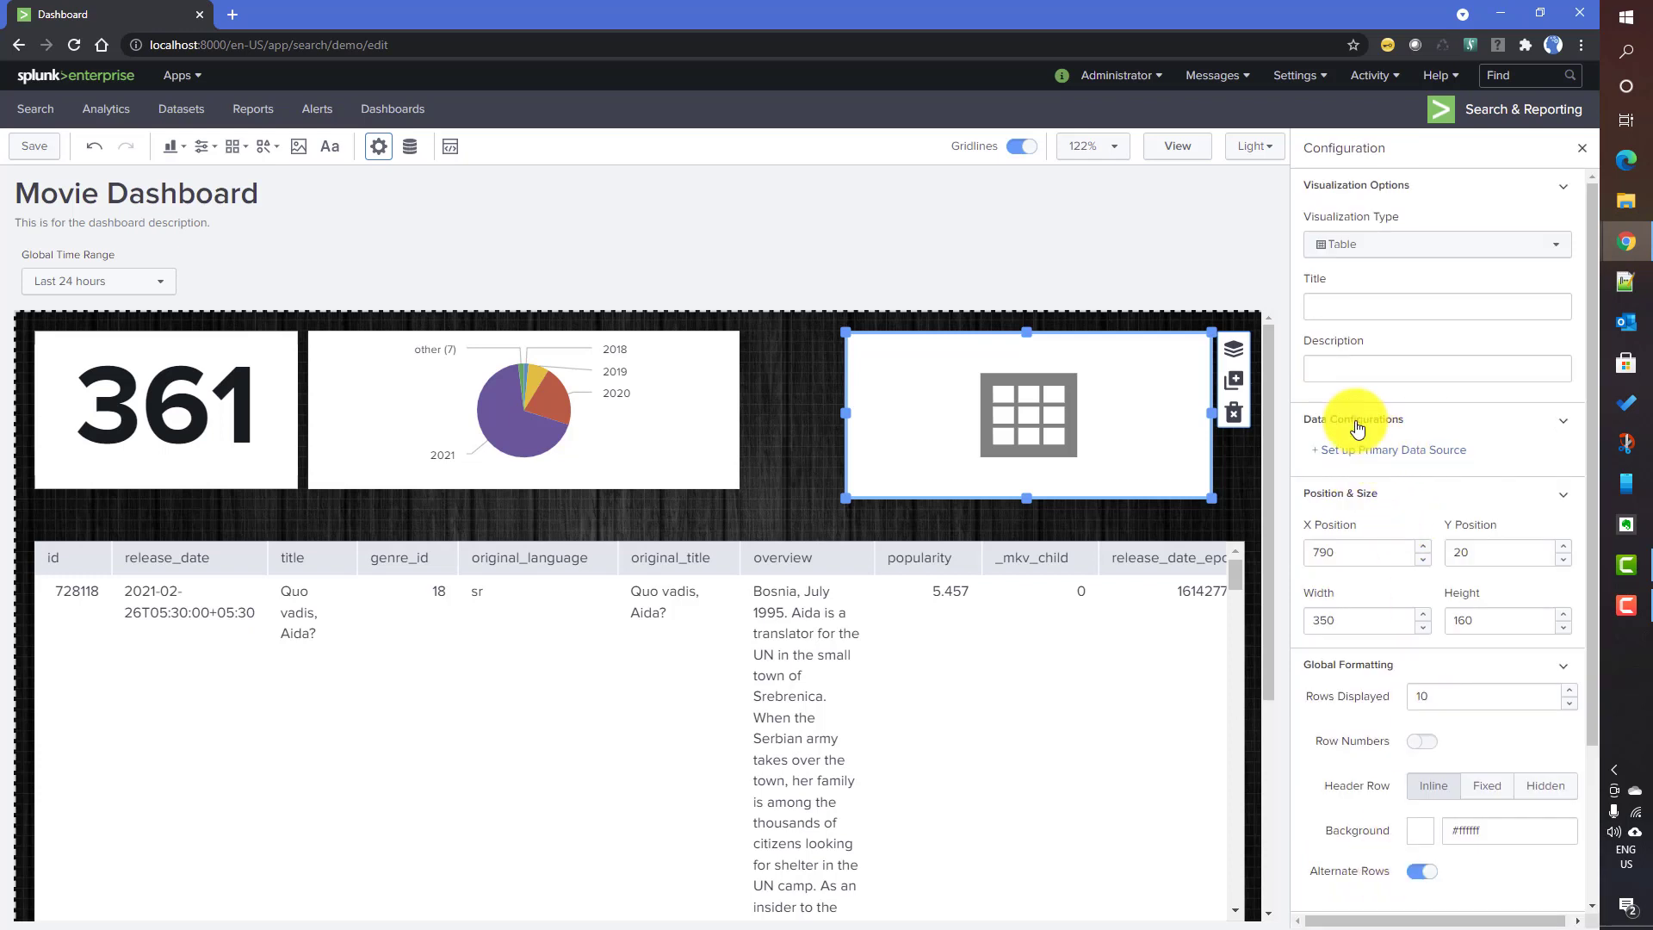
{"action": "left_click", "coordinate": [1382, 458]}
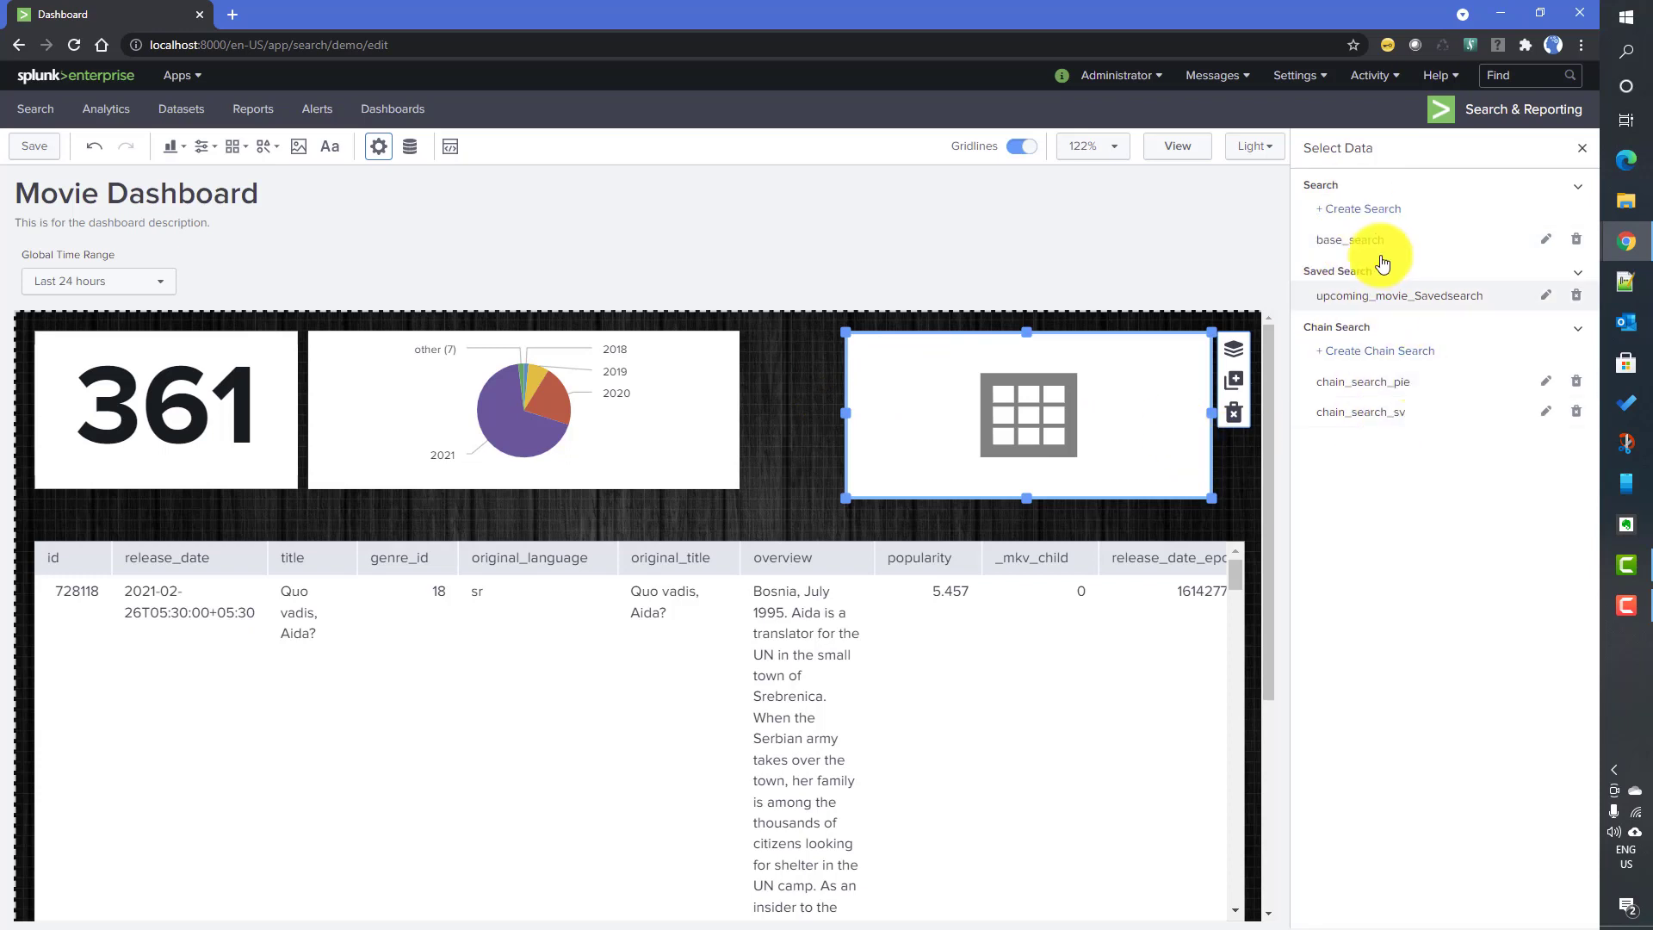
- Open the dashboard source and compare the new table's visualization block with the existing table's primary data source reference
{"action": "left_click", "coordinate": [454, 152]}
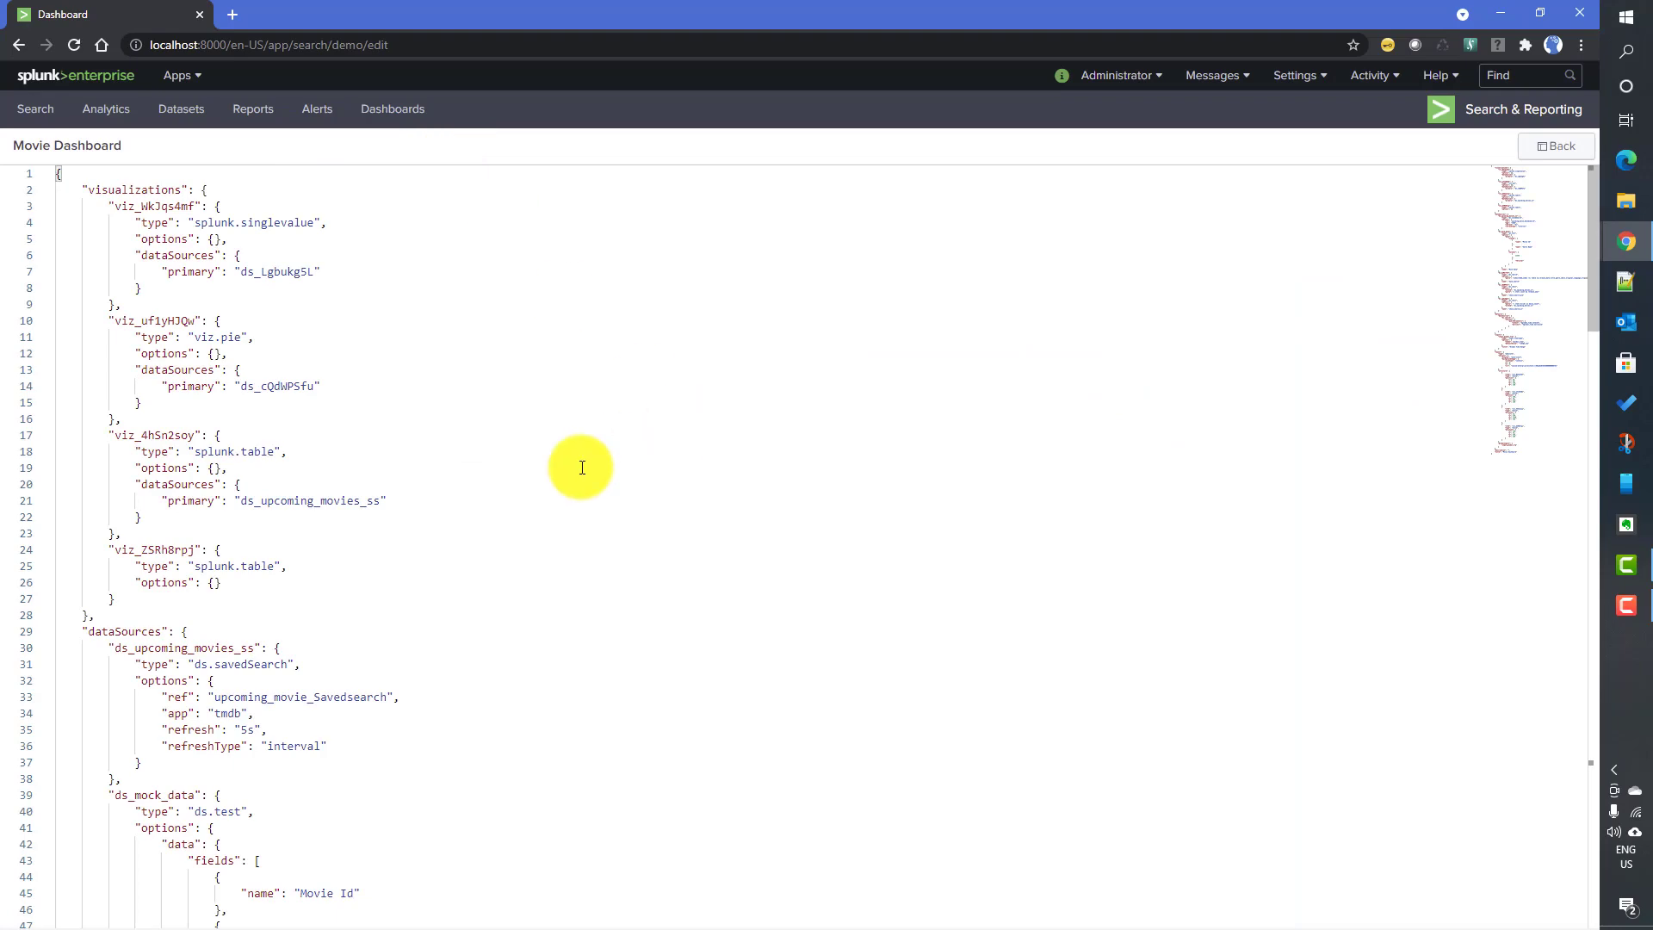
{"action": "scroll", "coordinate": [567, 484], "scroll_direction": "down", "scroll_amount": 5}
{"action": "scroll", "coordinate": [568, 487], "scroll_direction": "down", "scroll_amount": 10}
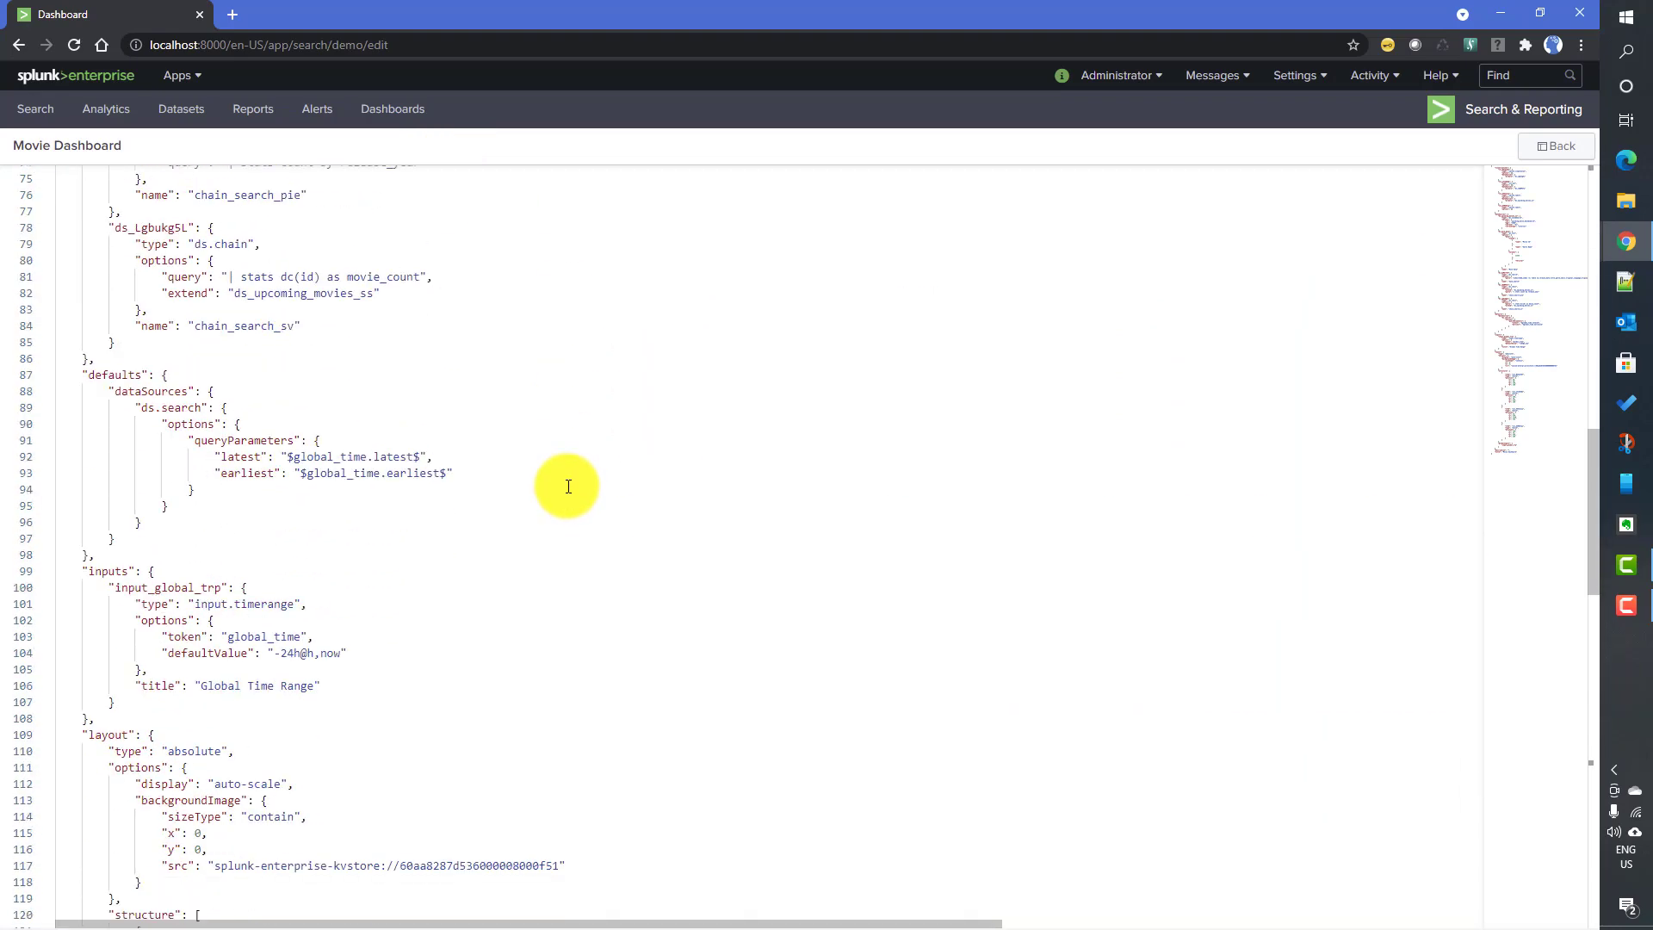
{"action": "scroll", "coordinate": [568, 487], "scroll_direction": "down", "scroll_amount": 3}
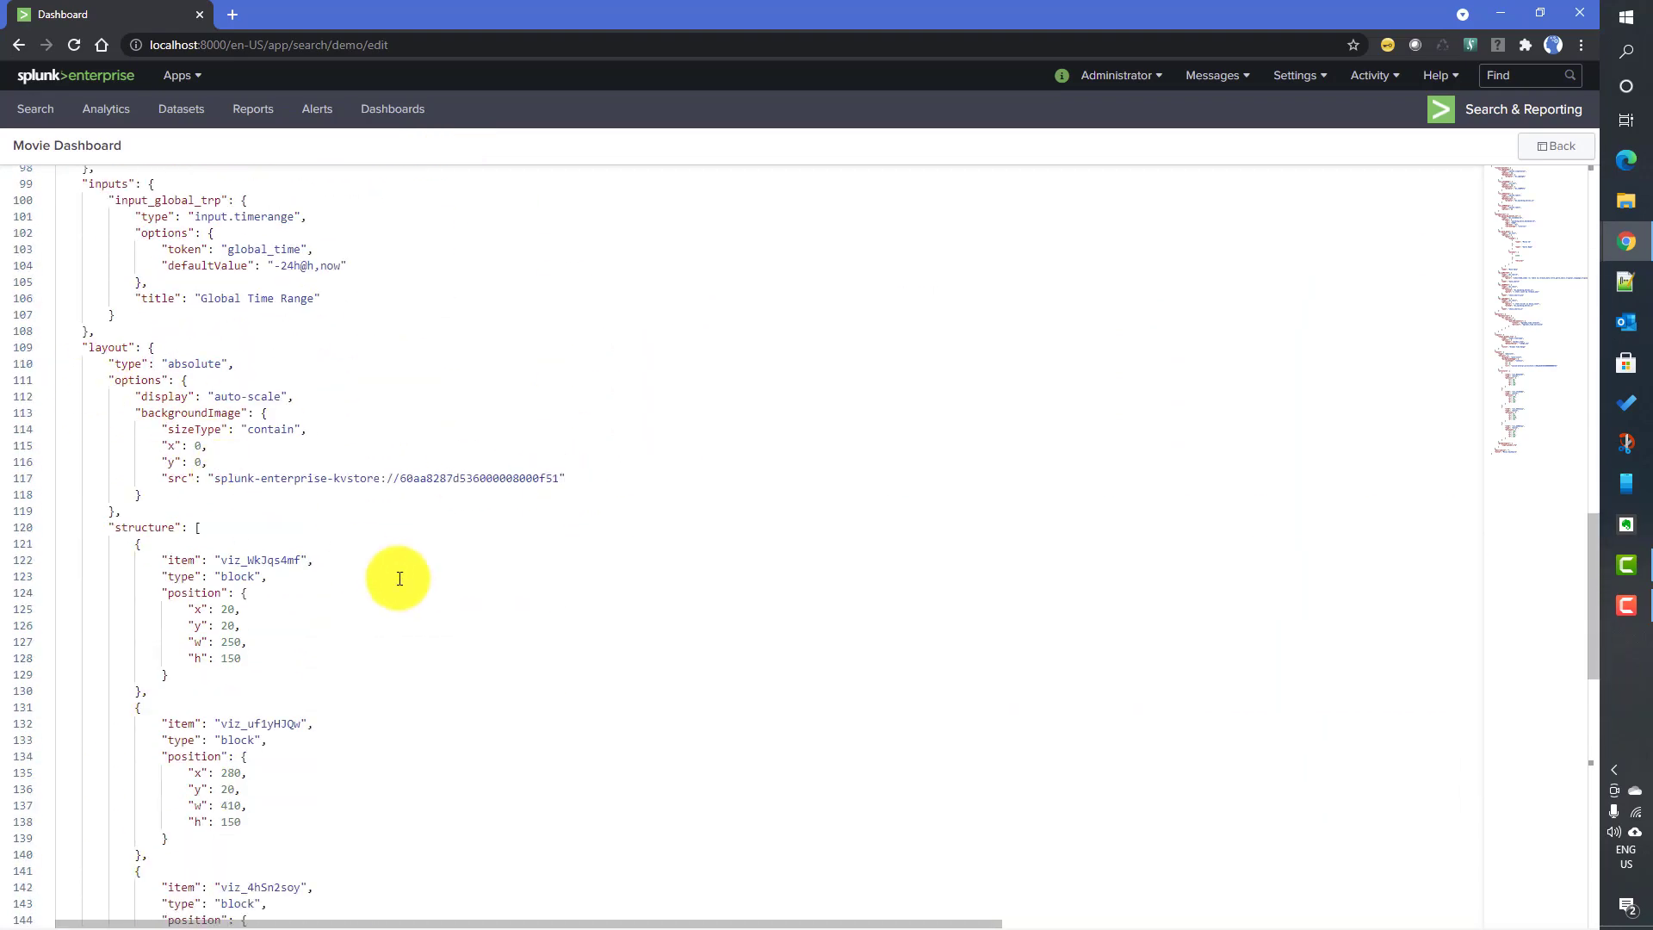
{"action": "scroll", "coordinate": [318, 641], "scroll_direction": "down", "scroll_amount": 3}
{"action": "scroll", "coordinate": [323, 647], "scroll_direction": "down", "scroll_amount": 2}
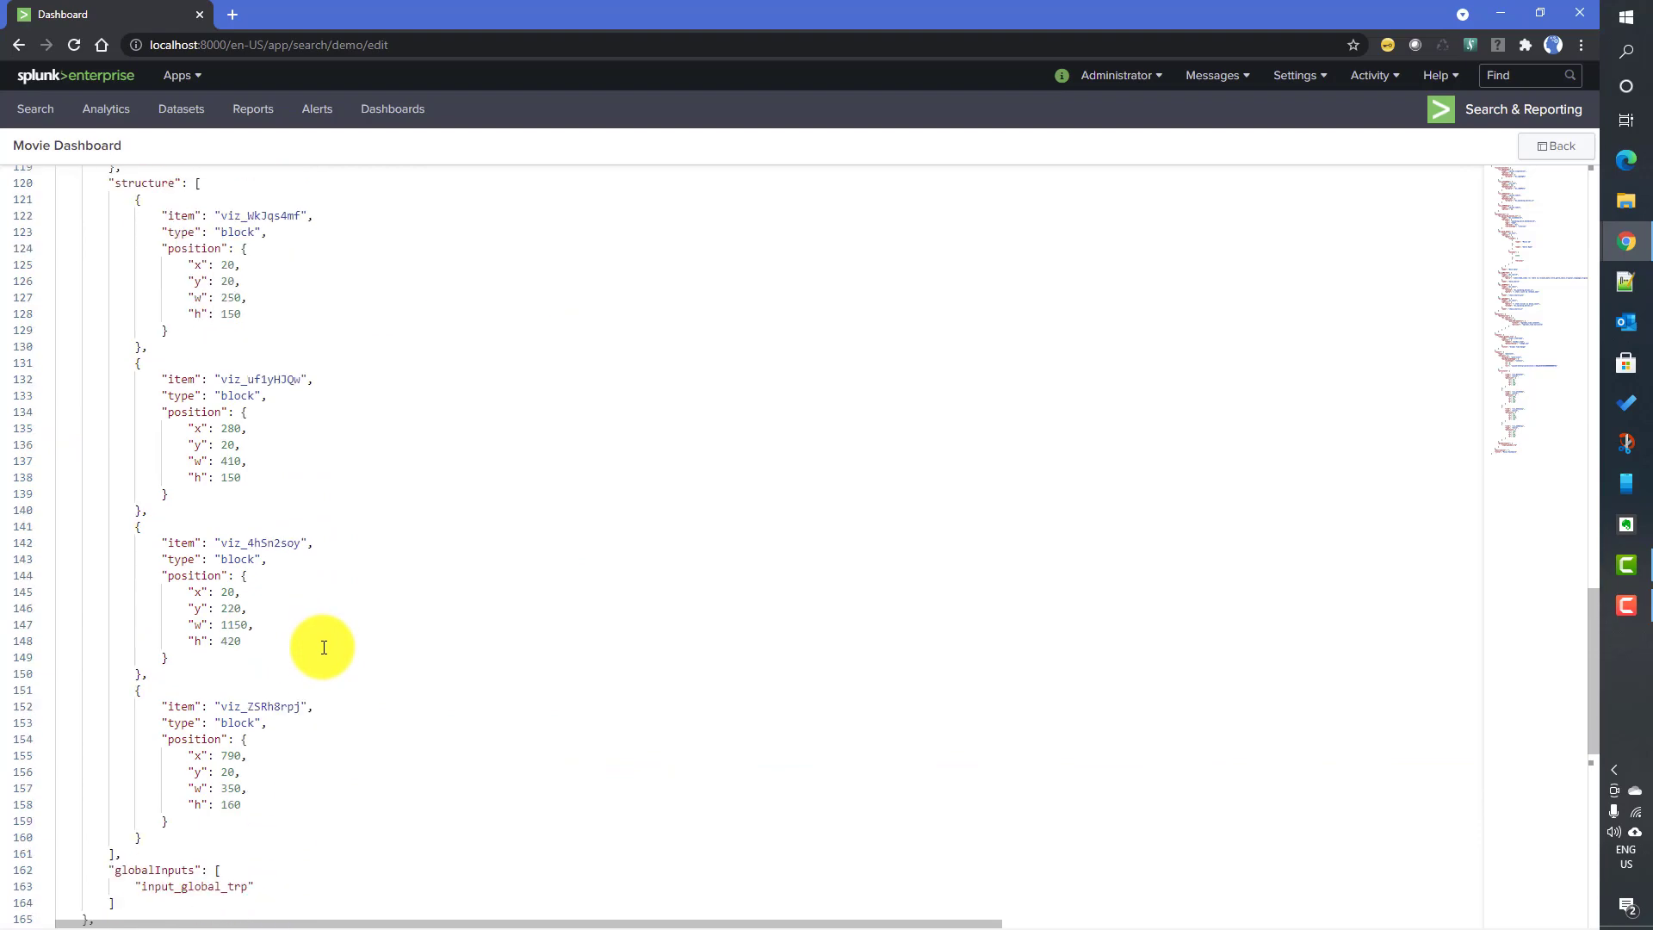
{"action": "scroll", "coordinate": [323, 646], "scroll_direction": "up", "scroll_amount": 17}
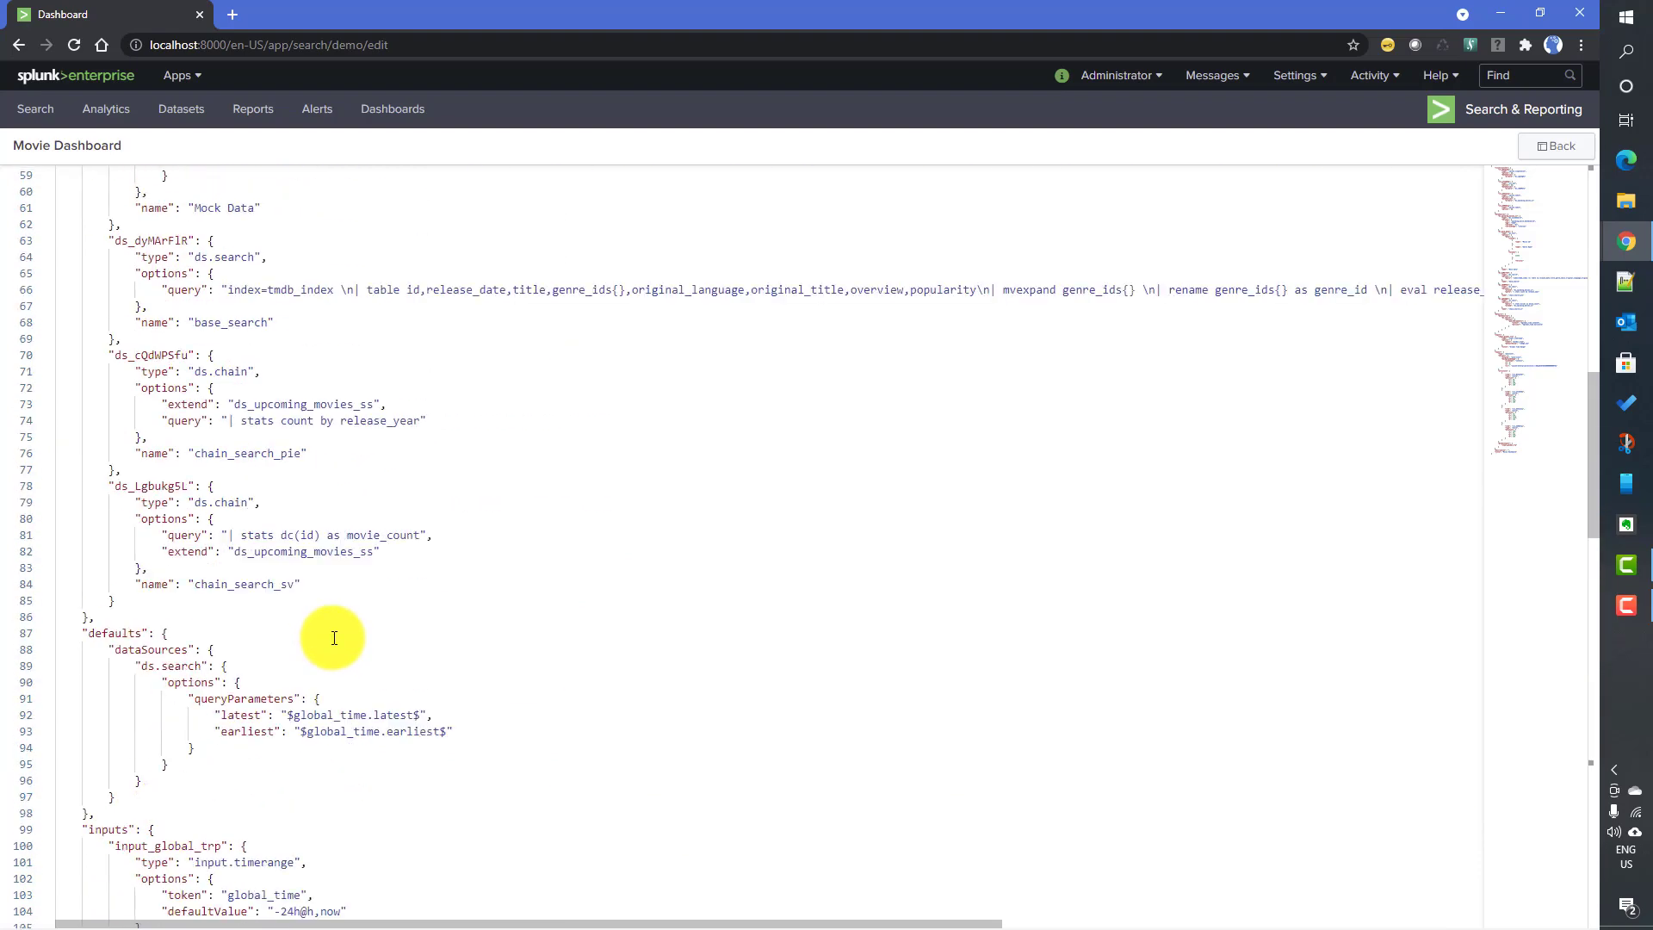
{"action": "scroll", "coordinate": [334, 638], "scroll_direction": "up", "scroll_amount": 3}
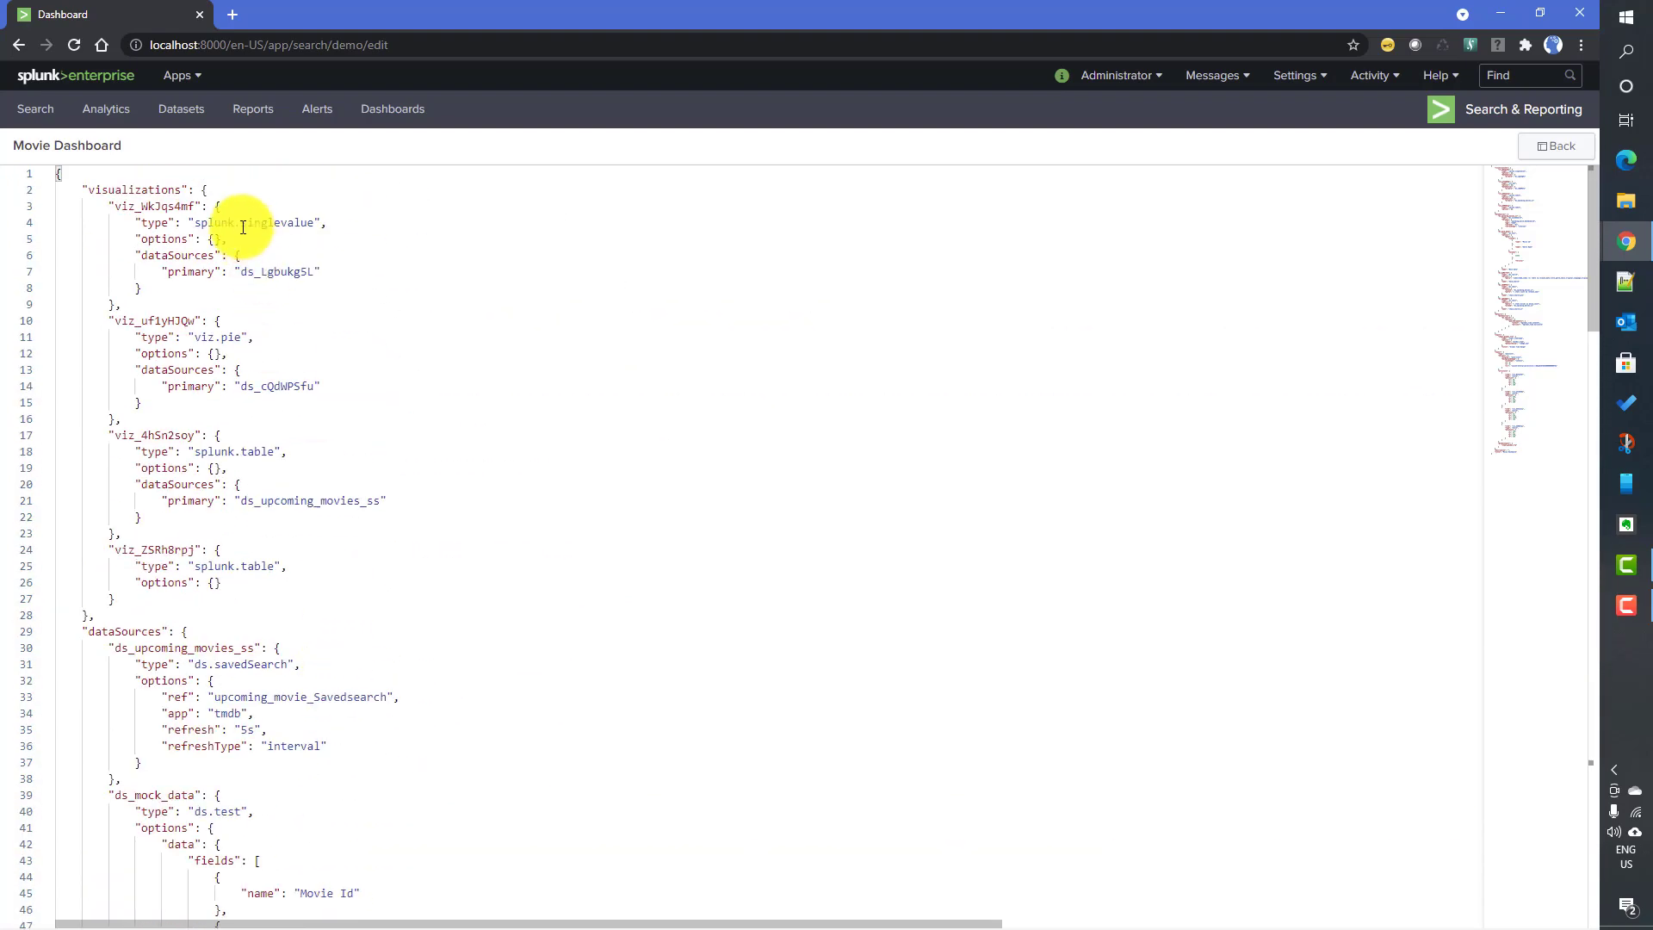
{"action": "double_click", "coordinate": [249, 566]}
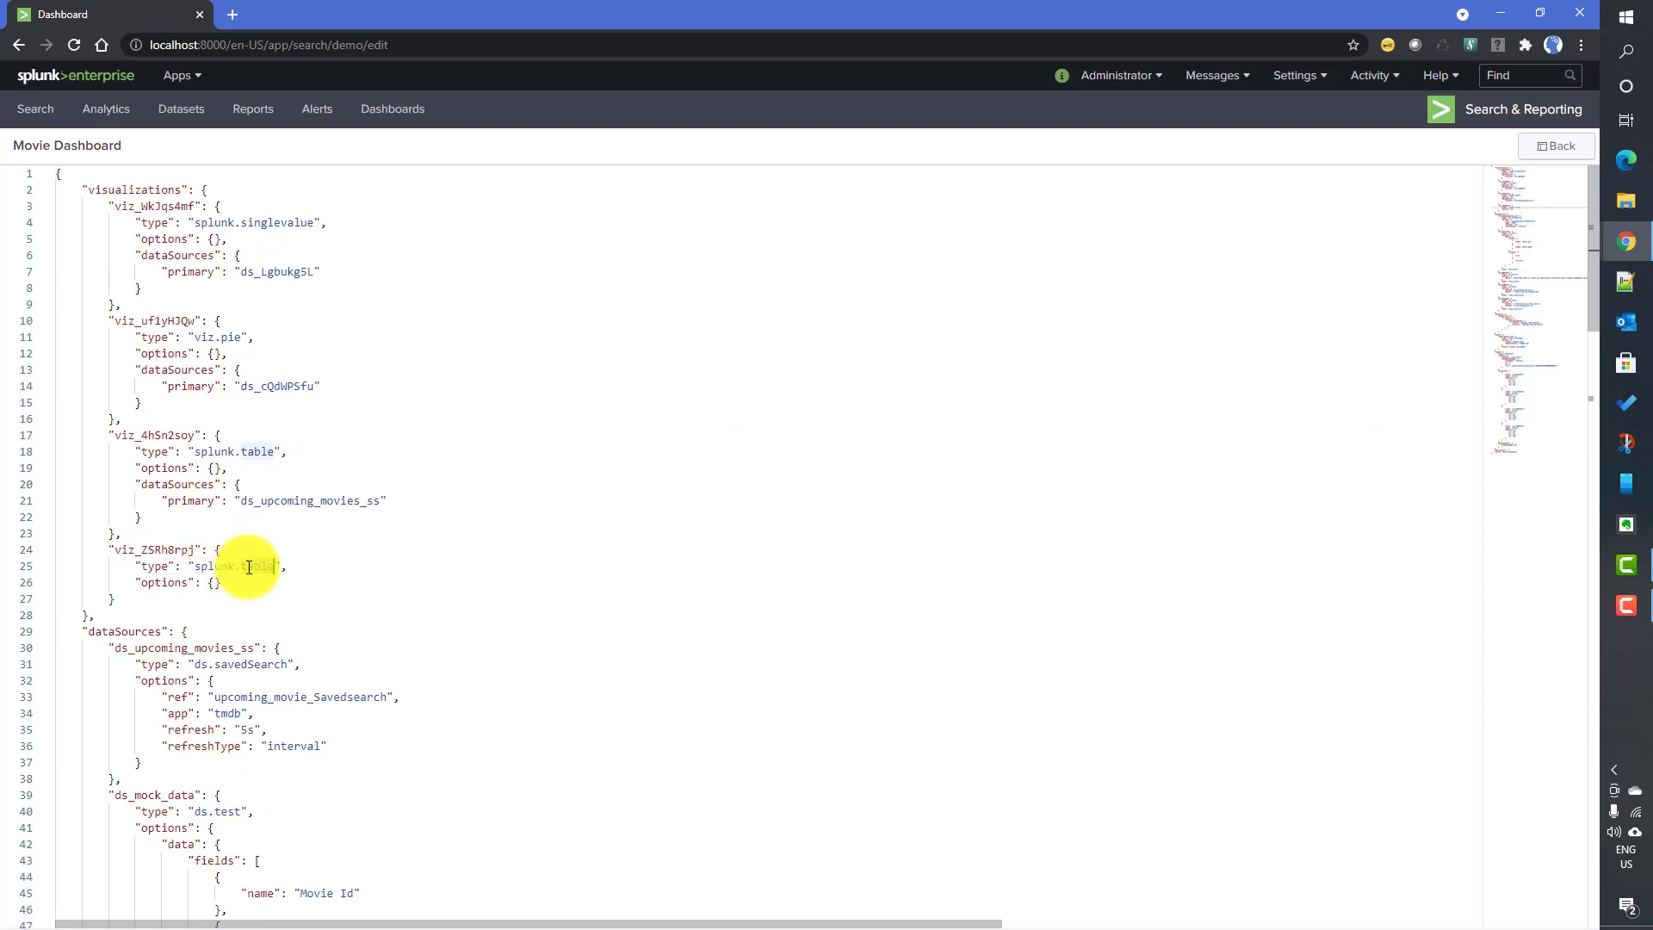
{"action": "double_click", "coordinate": [207, 501]}
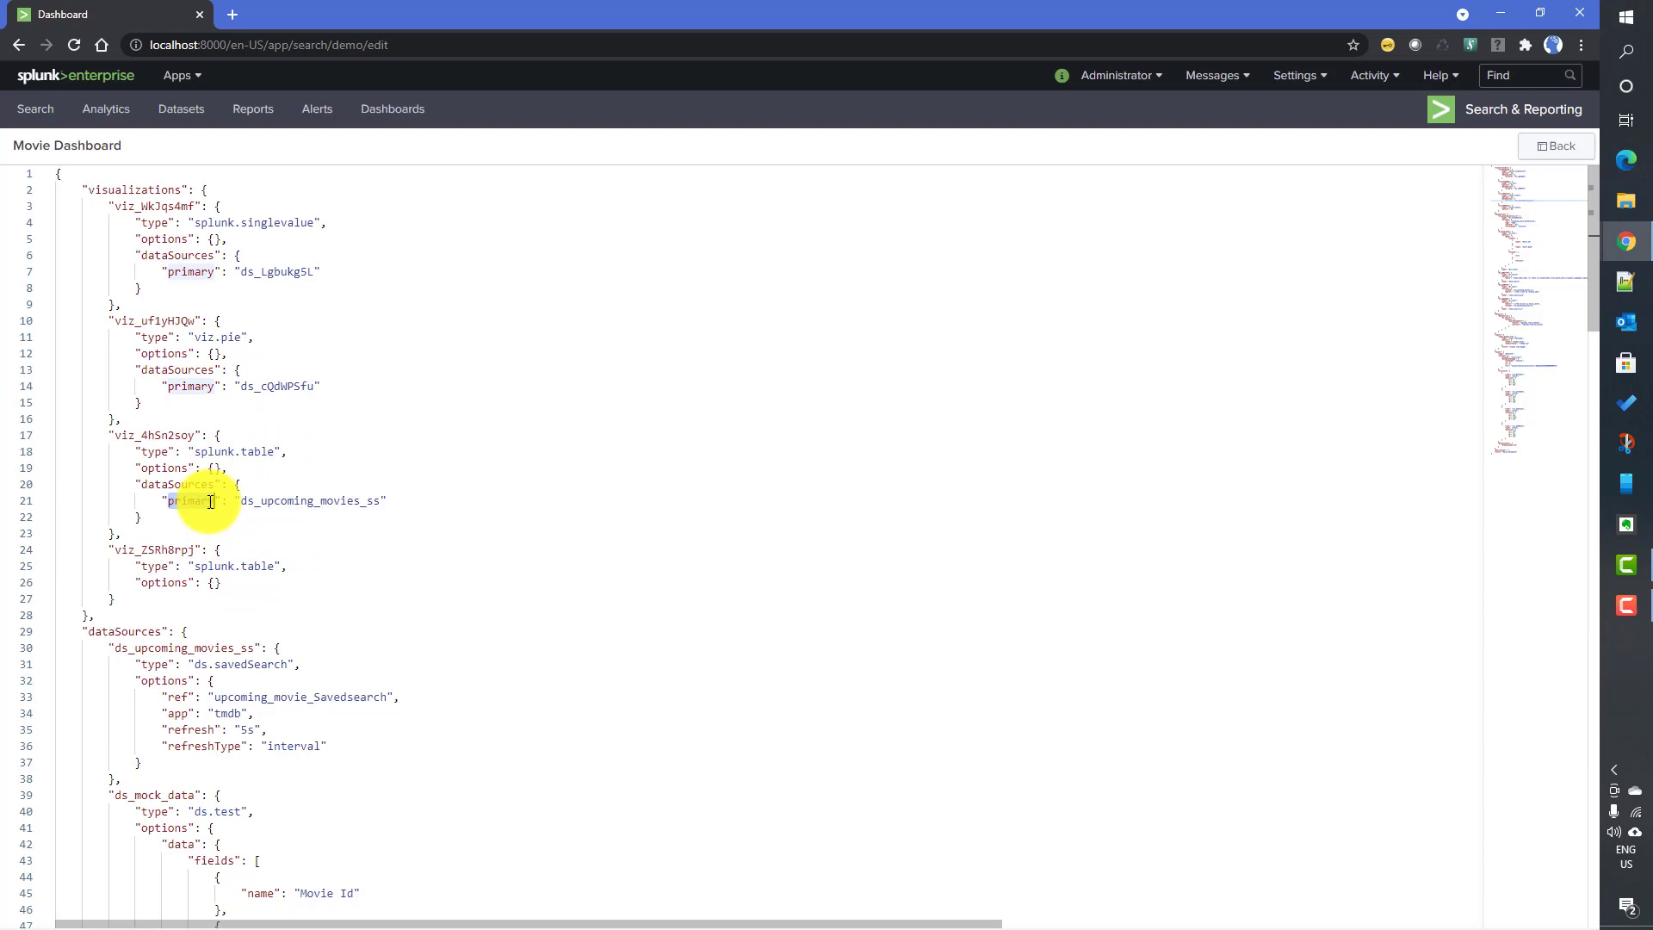
{"action": "double_click", "coordinate": [302, 501]}
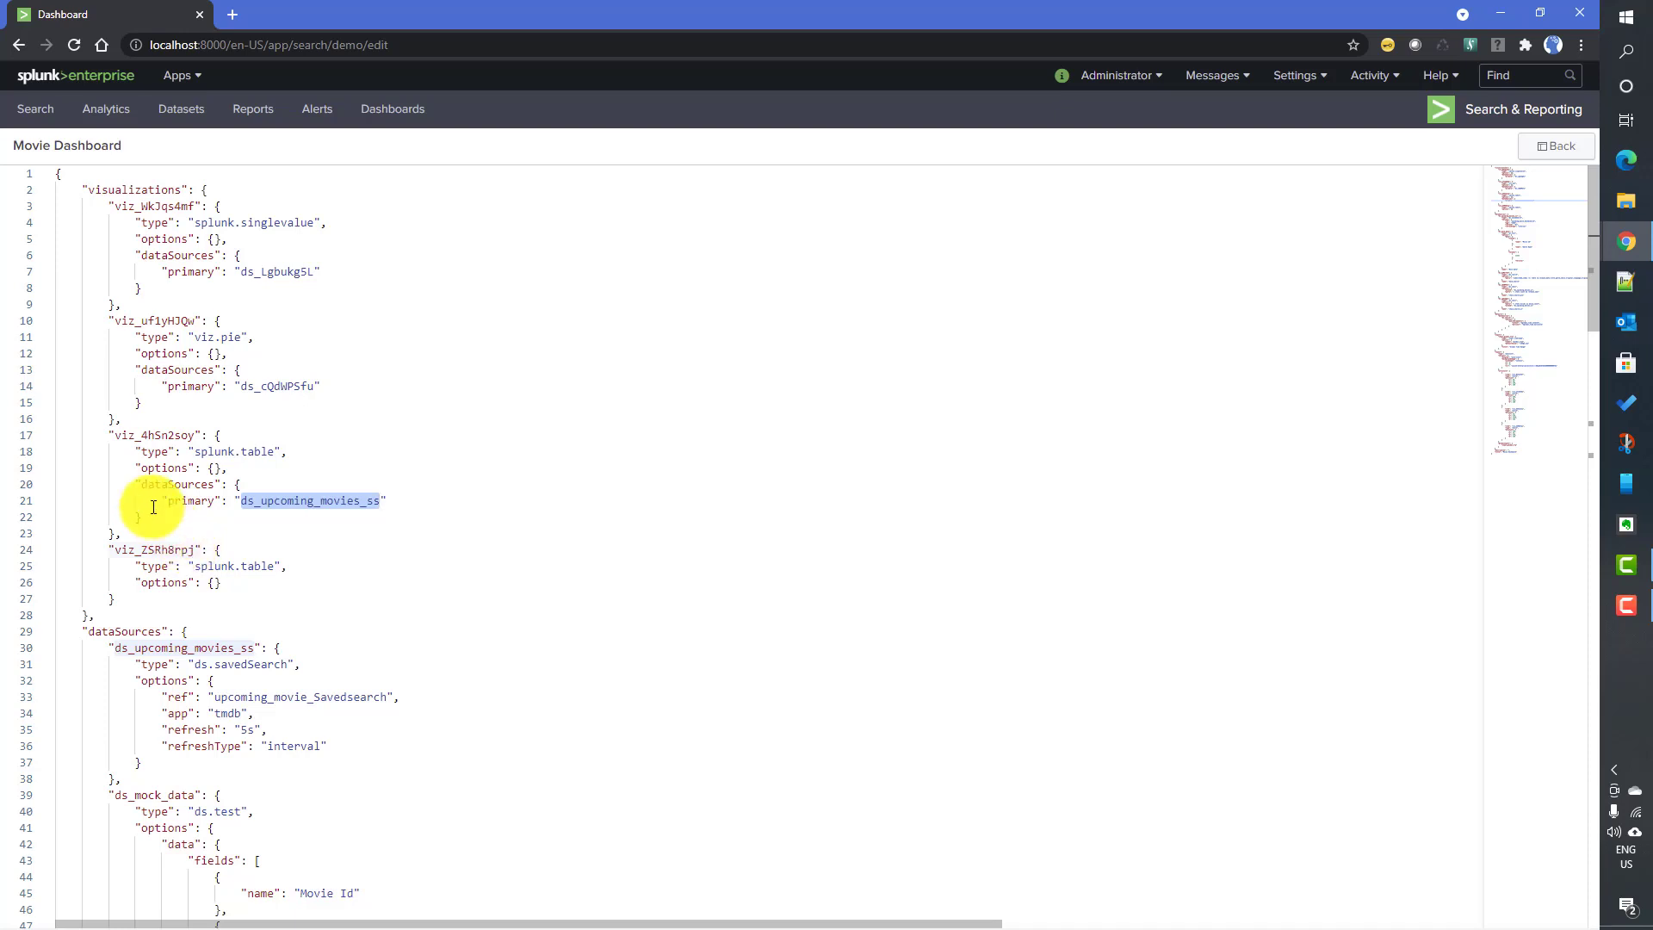
{"action": "left_click_drag", "start_coordinate": [113, 542], "coordinate": [134, 600]}
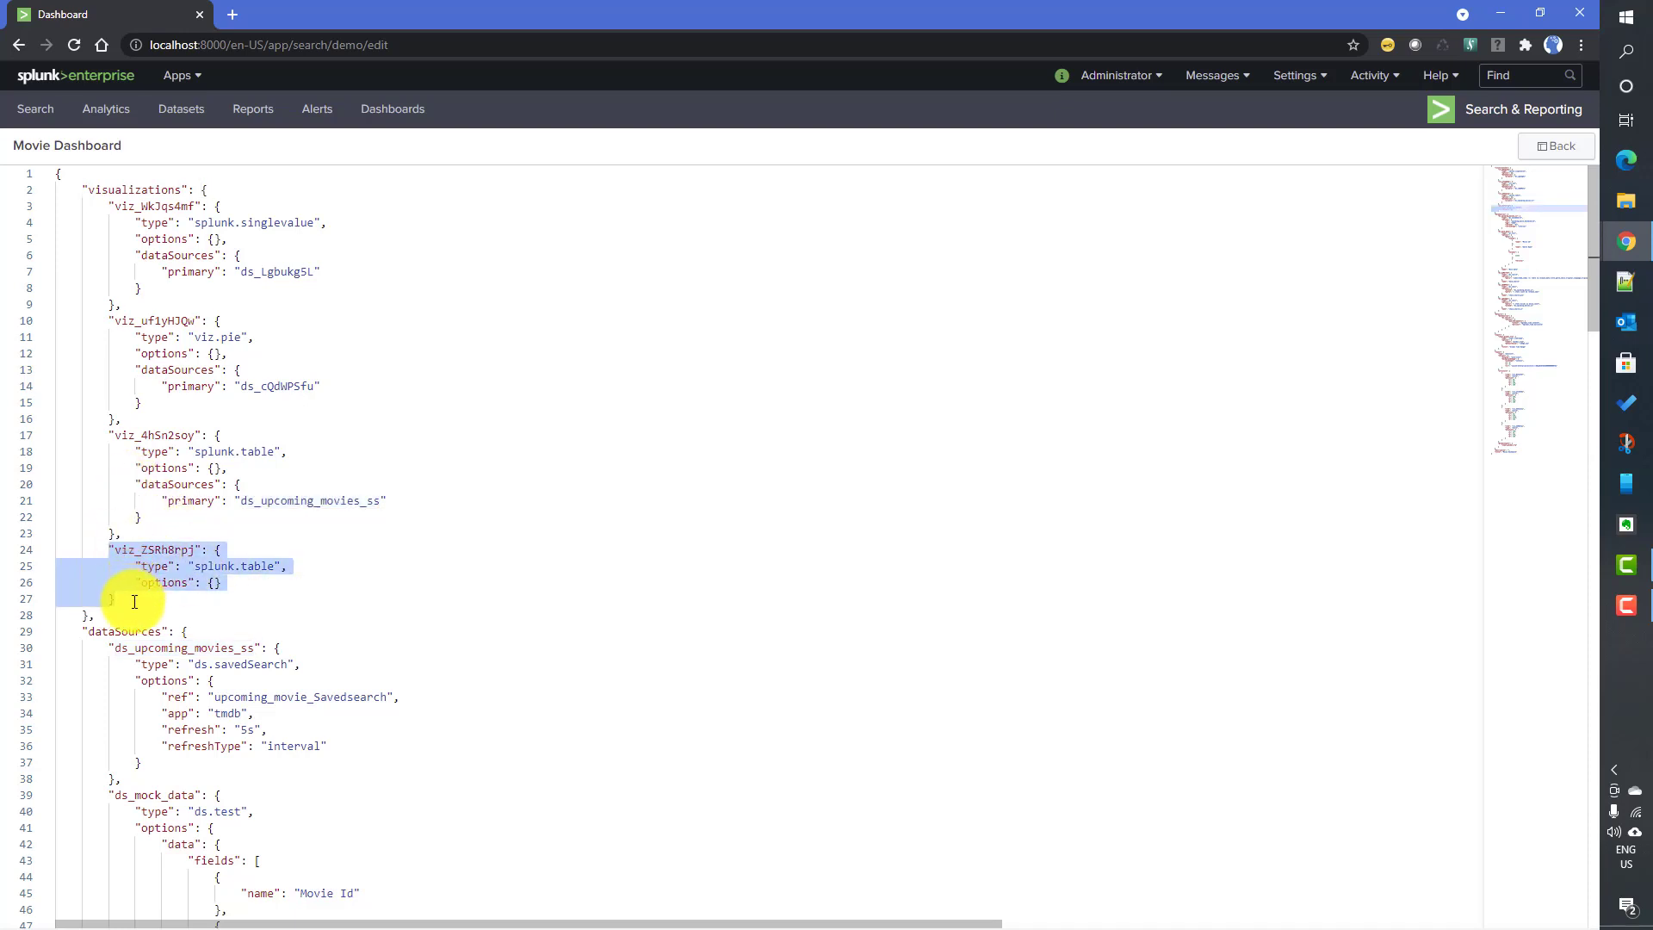
{"action": "left_click", "coordinate": [134, 600]}
- Copy the dataSources block from viz_4hSn2soy into viz_ZSRh8rpj below its options, adding the separating comma
{"action": "left_click_drag", "start_coordinate": [135, 484], "coordinate": [148, 511]}
{"action": "key", "text": "ctrl+c"}
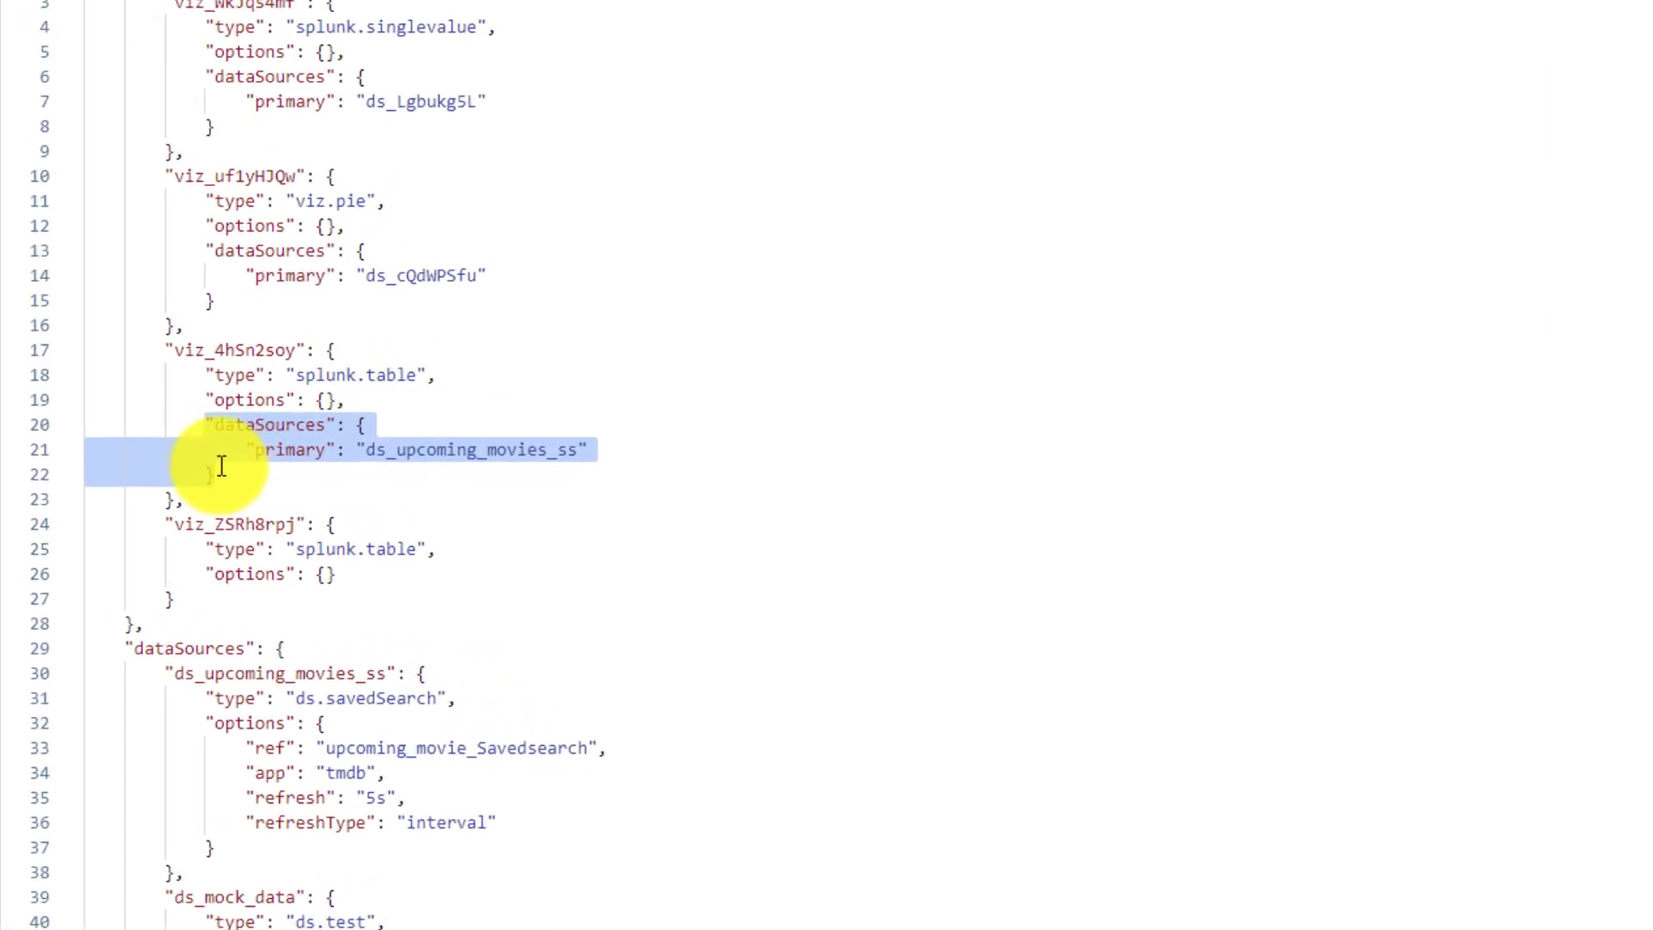
{"action": "left_click", "coordinate": [354, 573]}
{"action": "key", "text": "Return"}
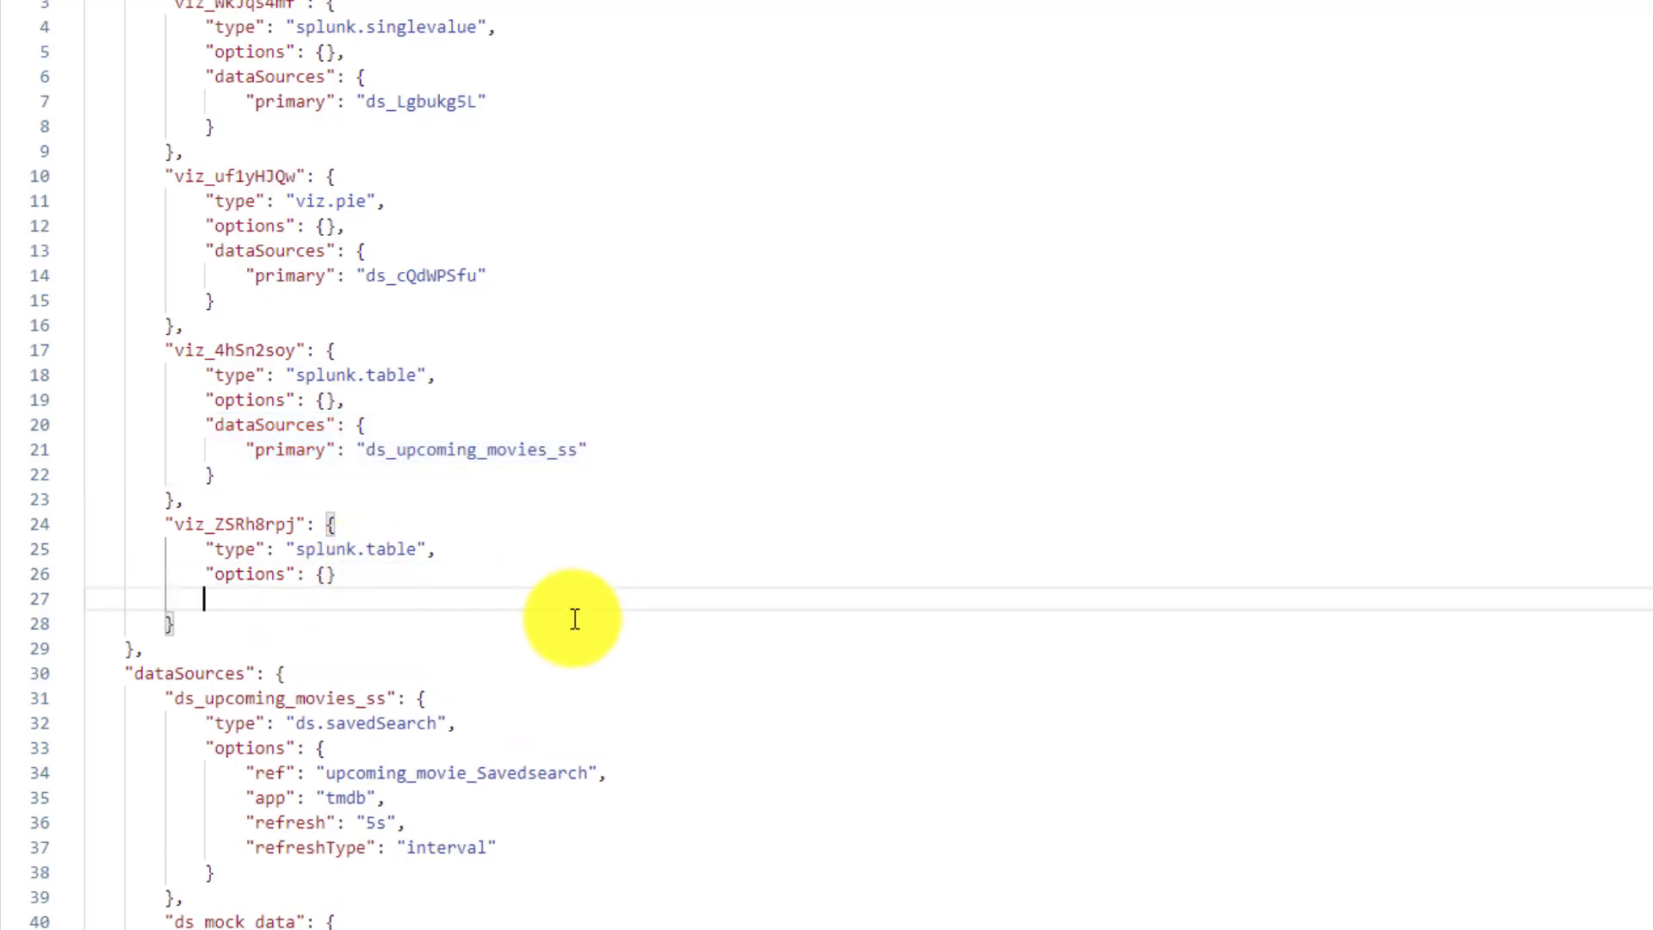
{"action": "key", "text": "ctrl+v"}
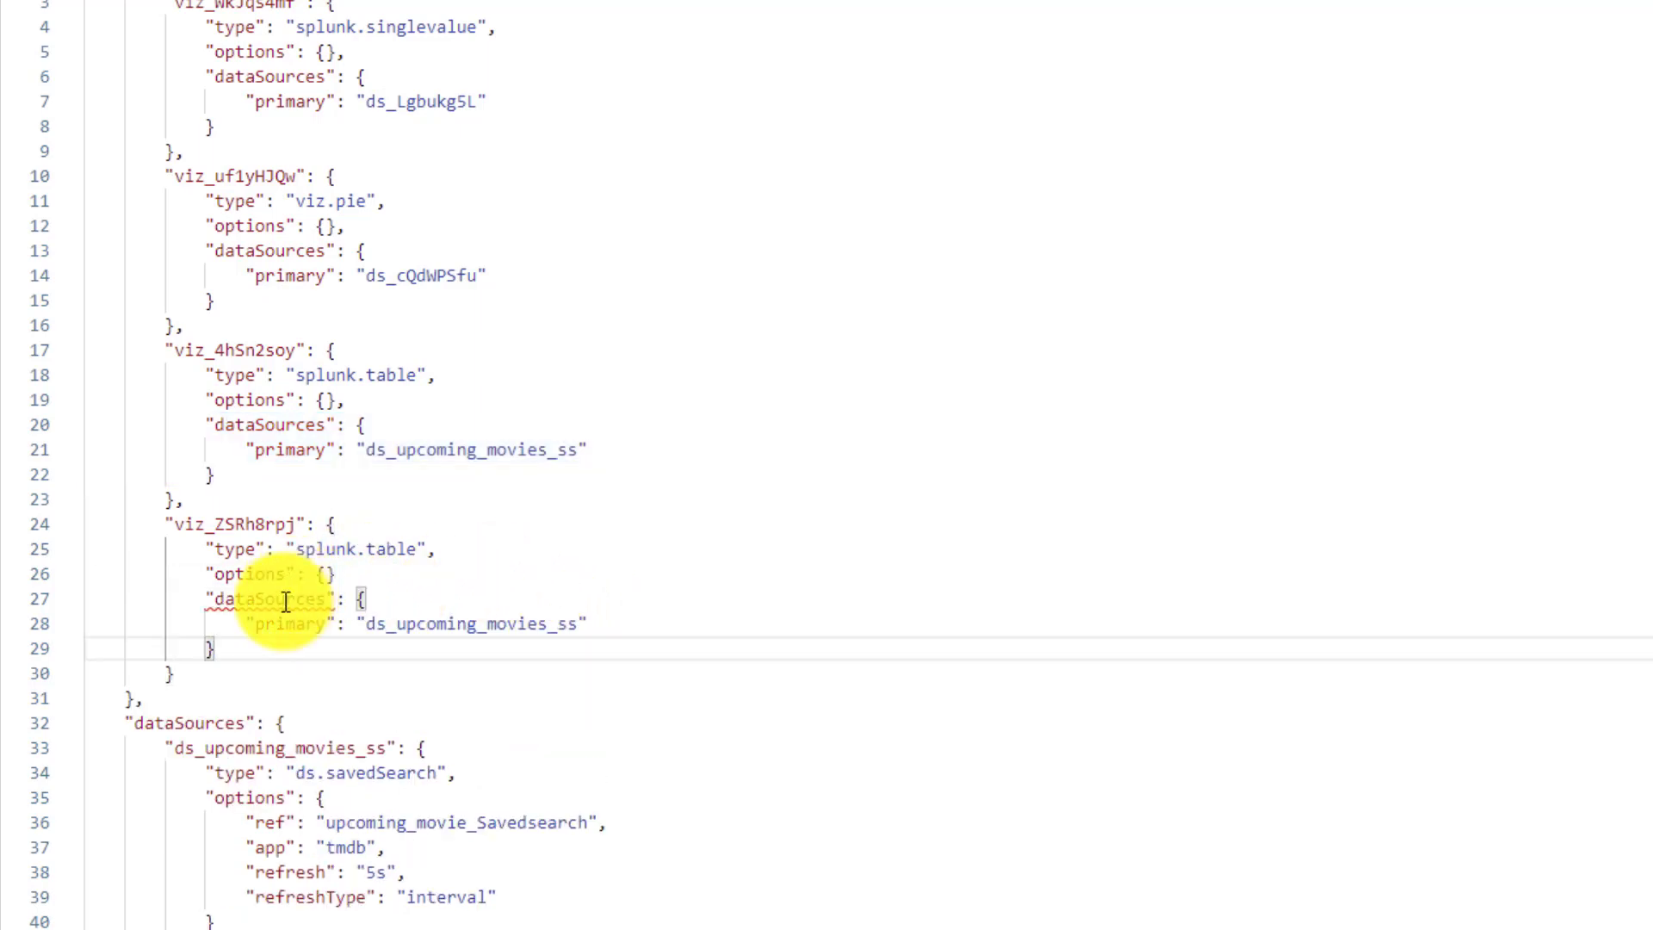
{"action": "mouse_move", "coordinate": [309, 607]}
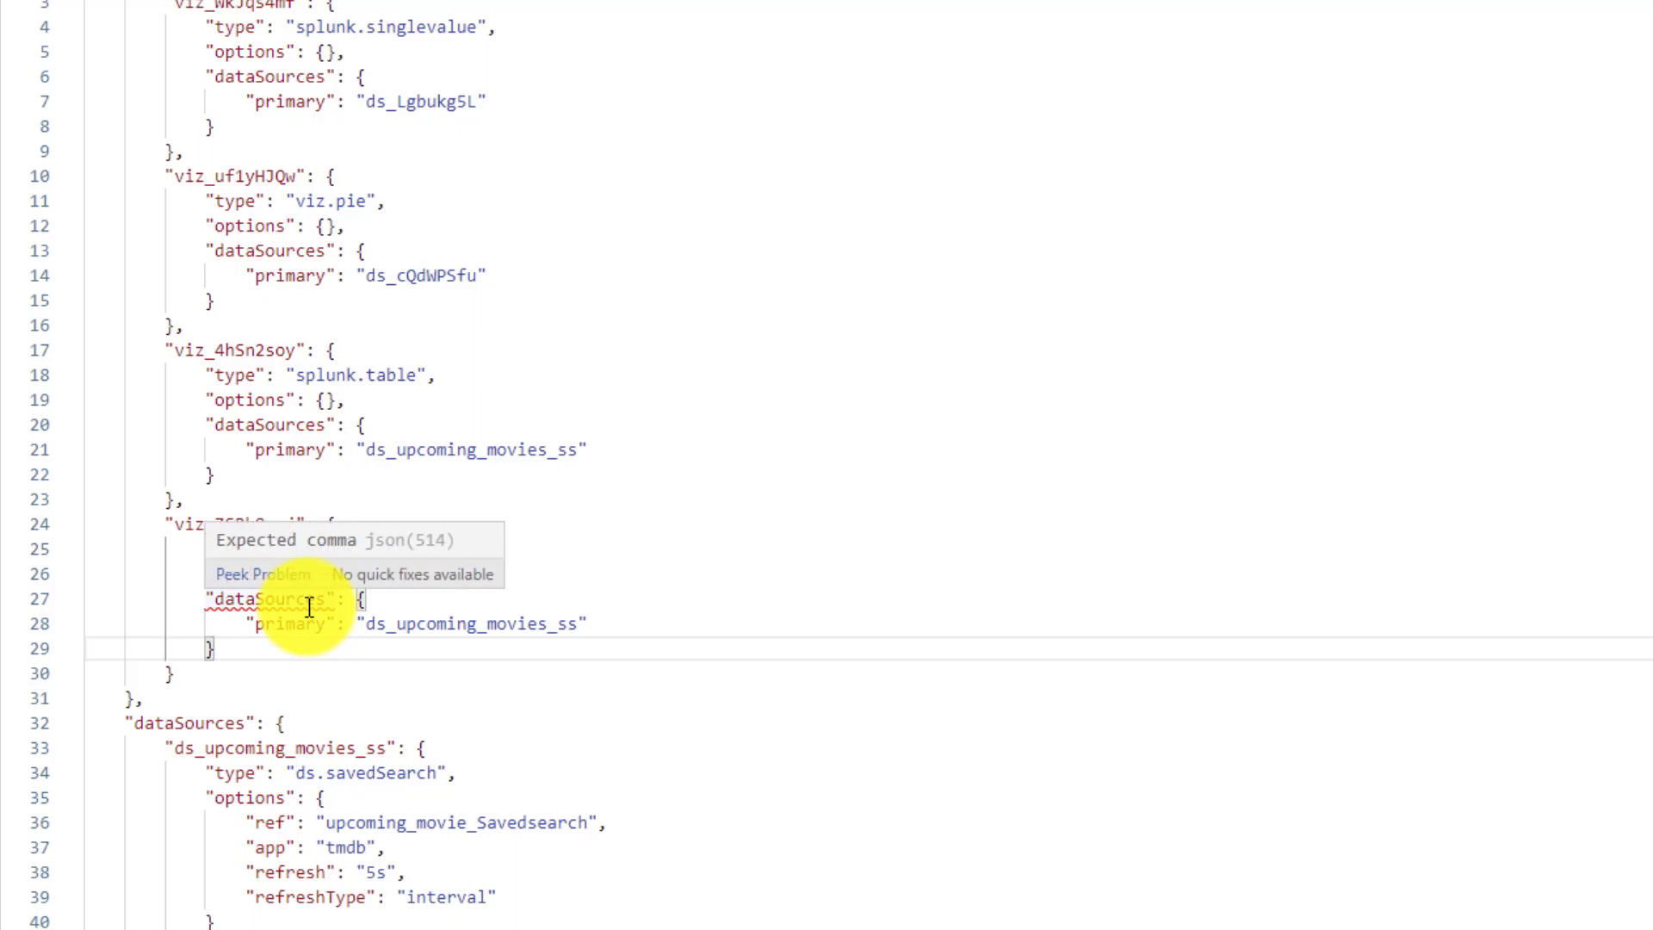
{"action": "left_click", "coordinate": [349, 573]}
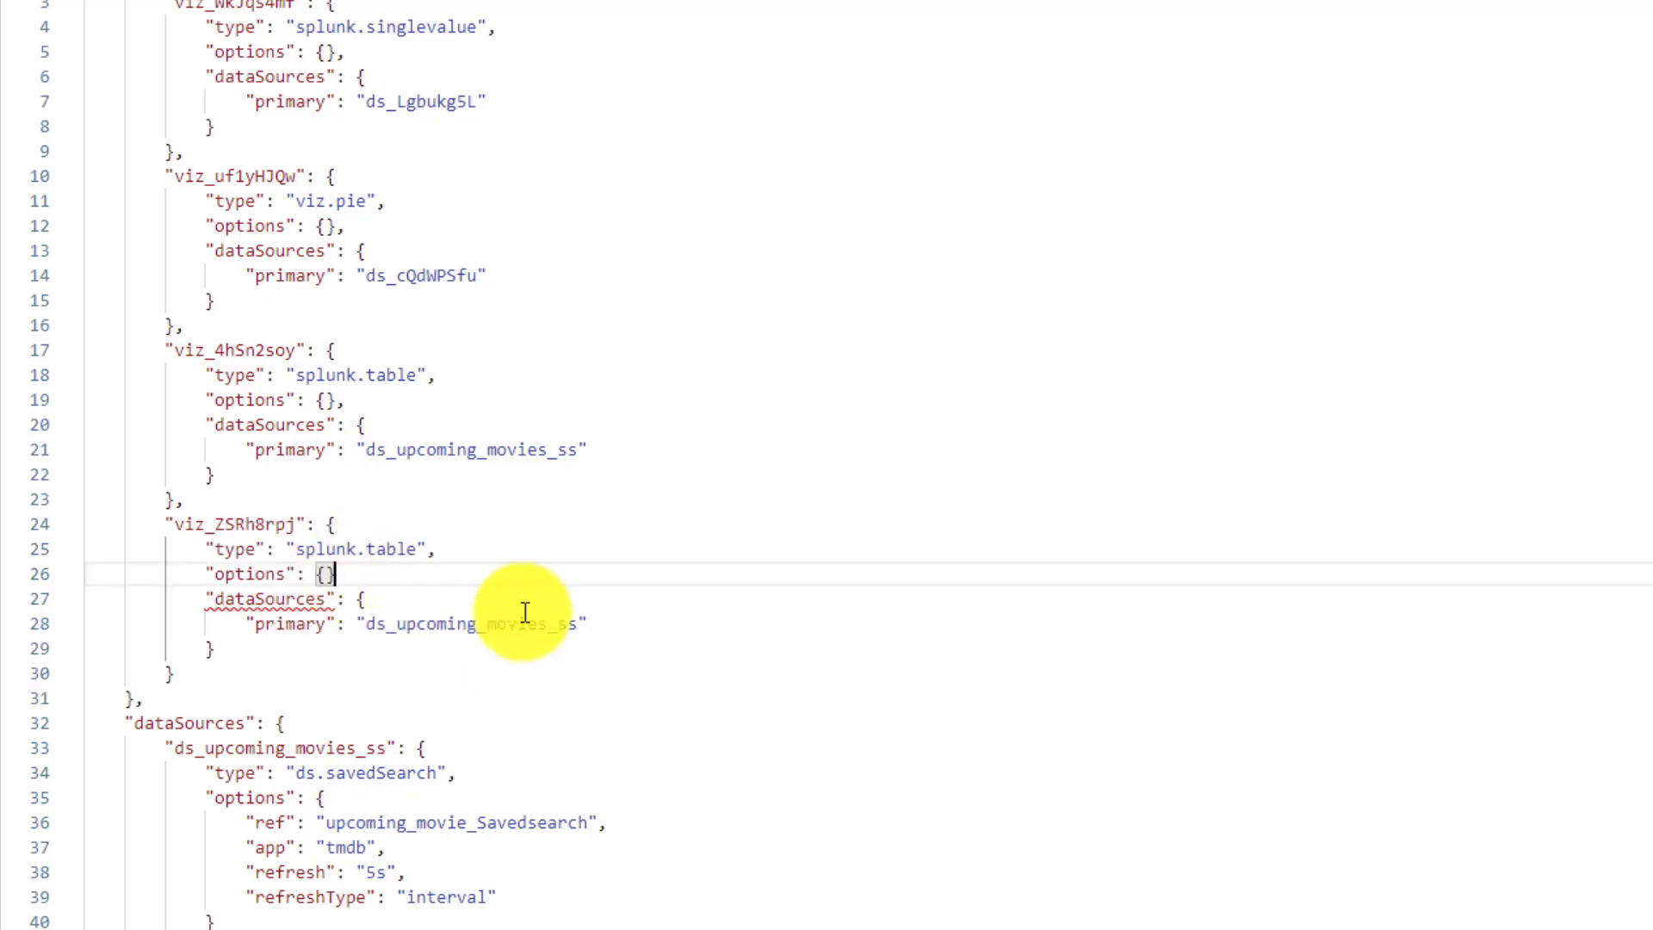
{"action": "type", "text": ","}
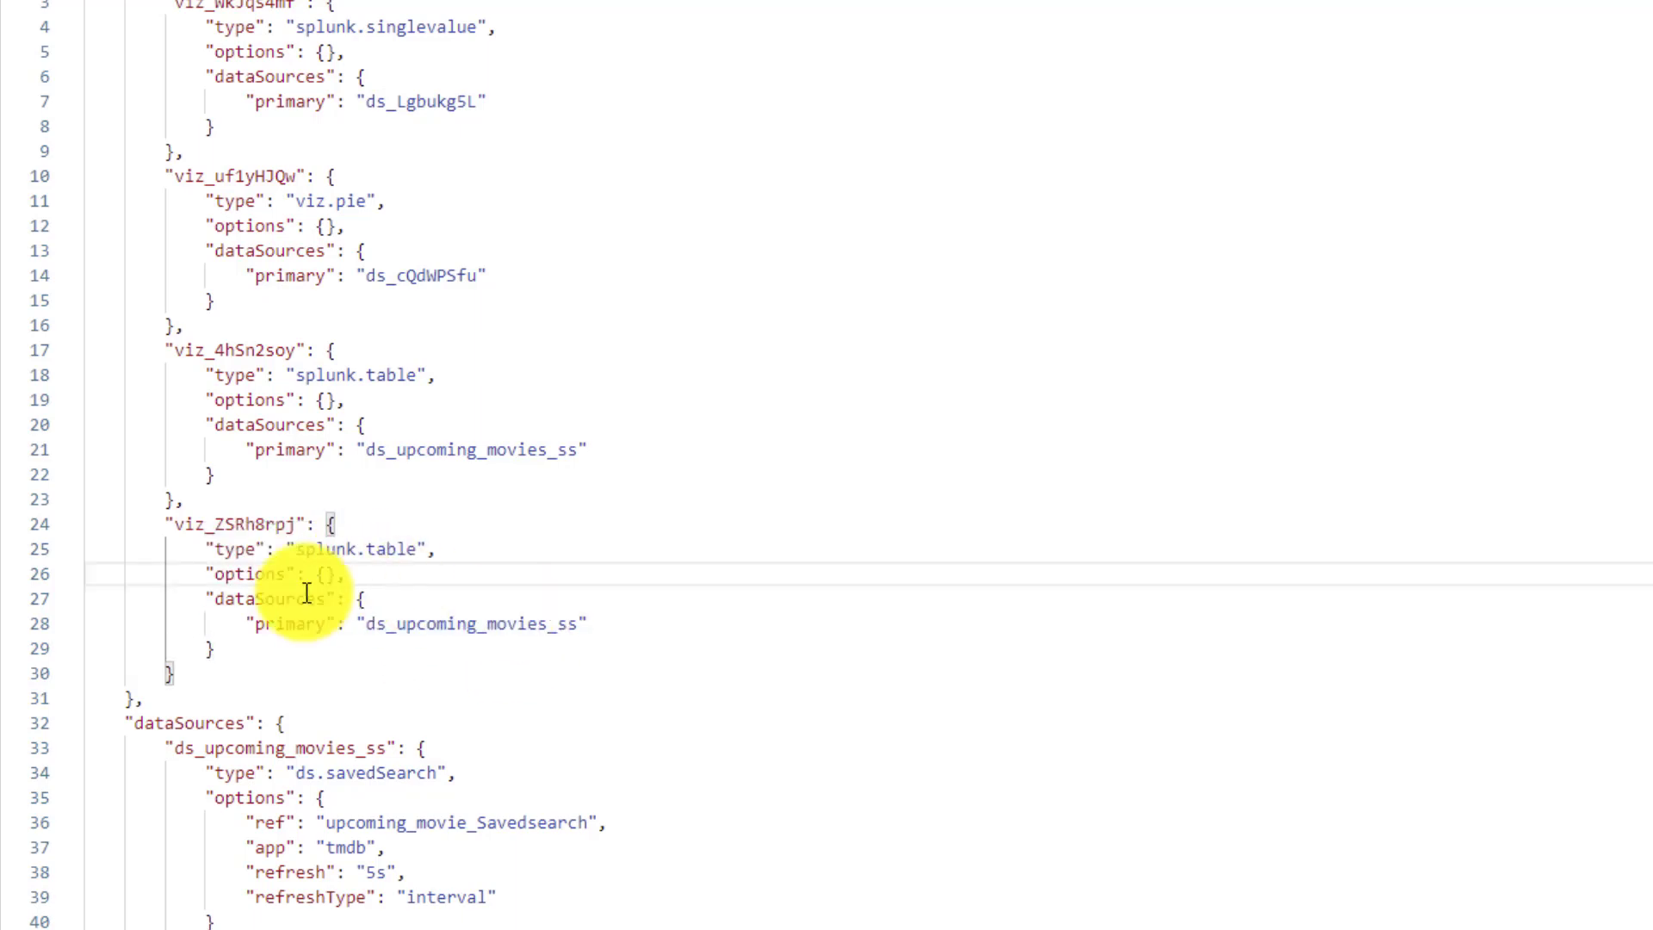
- Set the primary data source of viz_ZSRh8rpj to ds_mock_data in the source code and return to the dashboard
{"action": "double_click", "coordinate": [249, 605]}
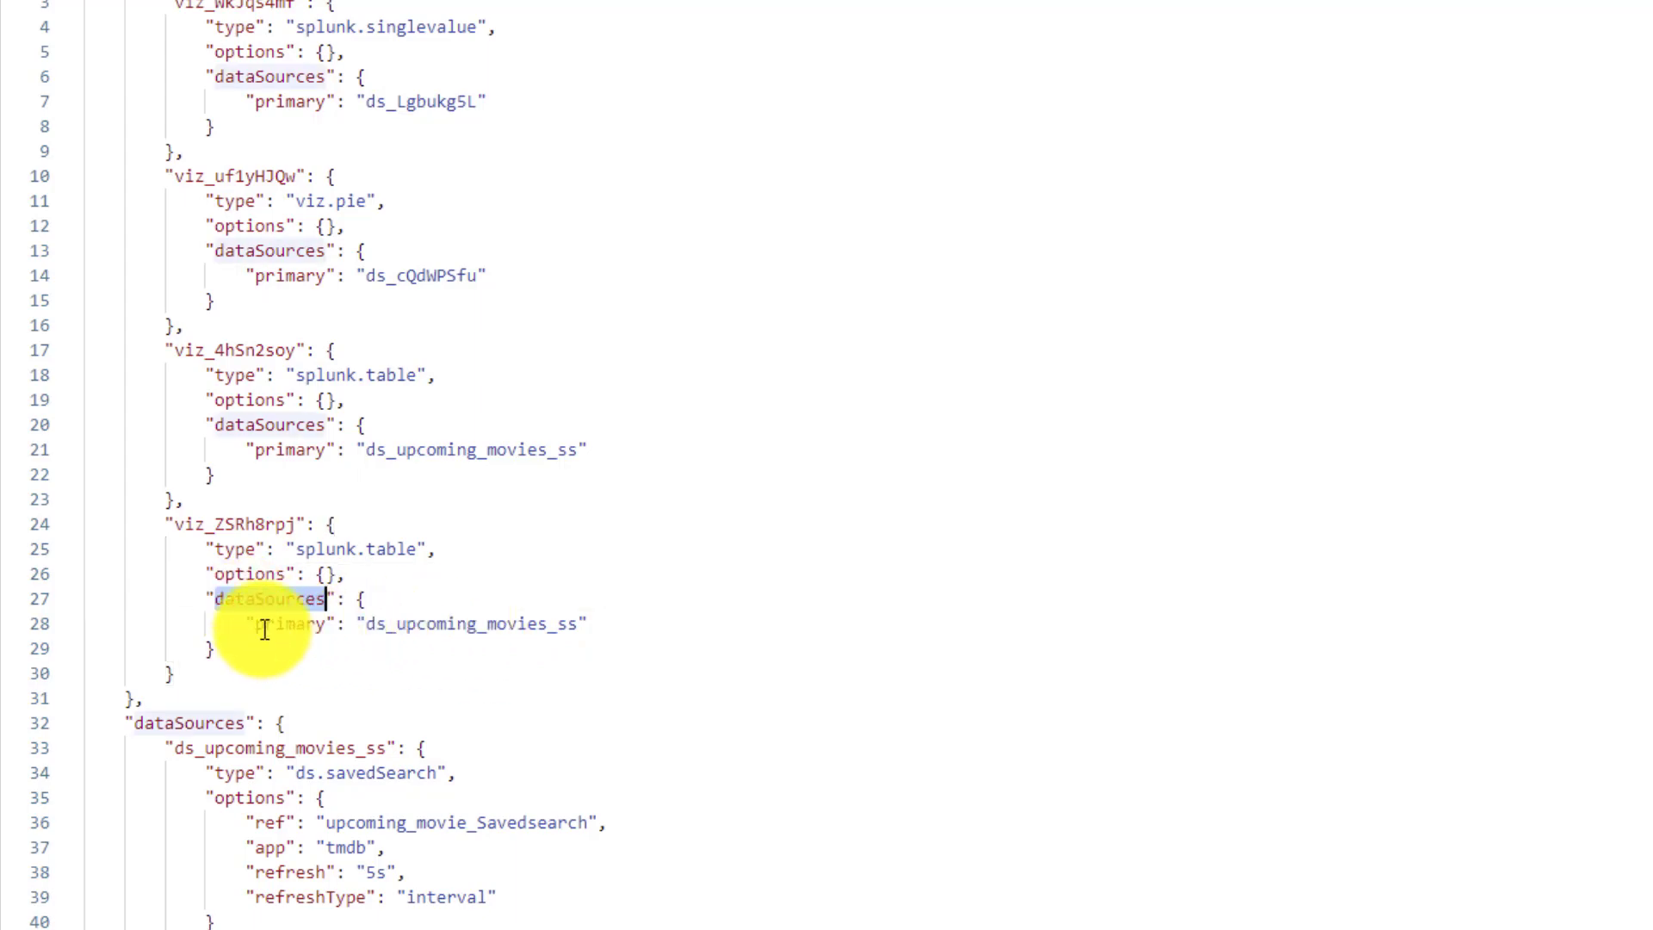
{"action": "double_click", "coordinate": [266, 626]}
{"action": "double_click", "coordinate": [416, 623]}
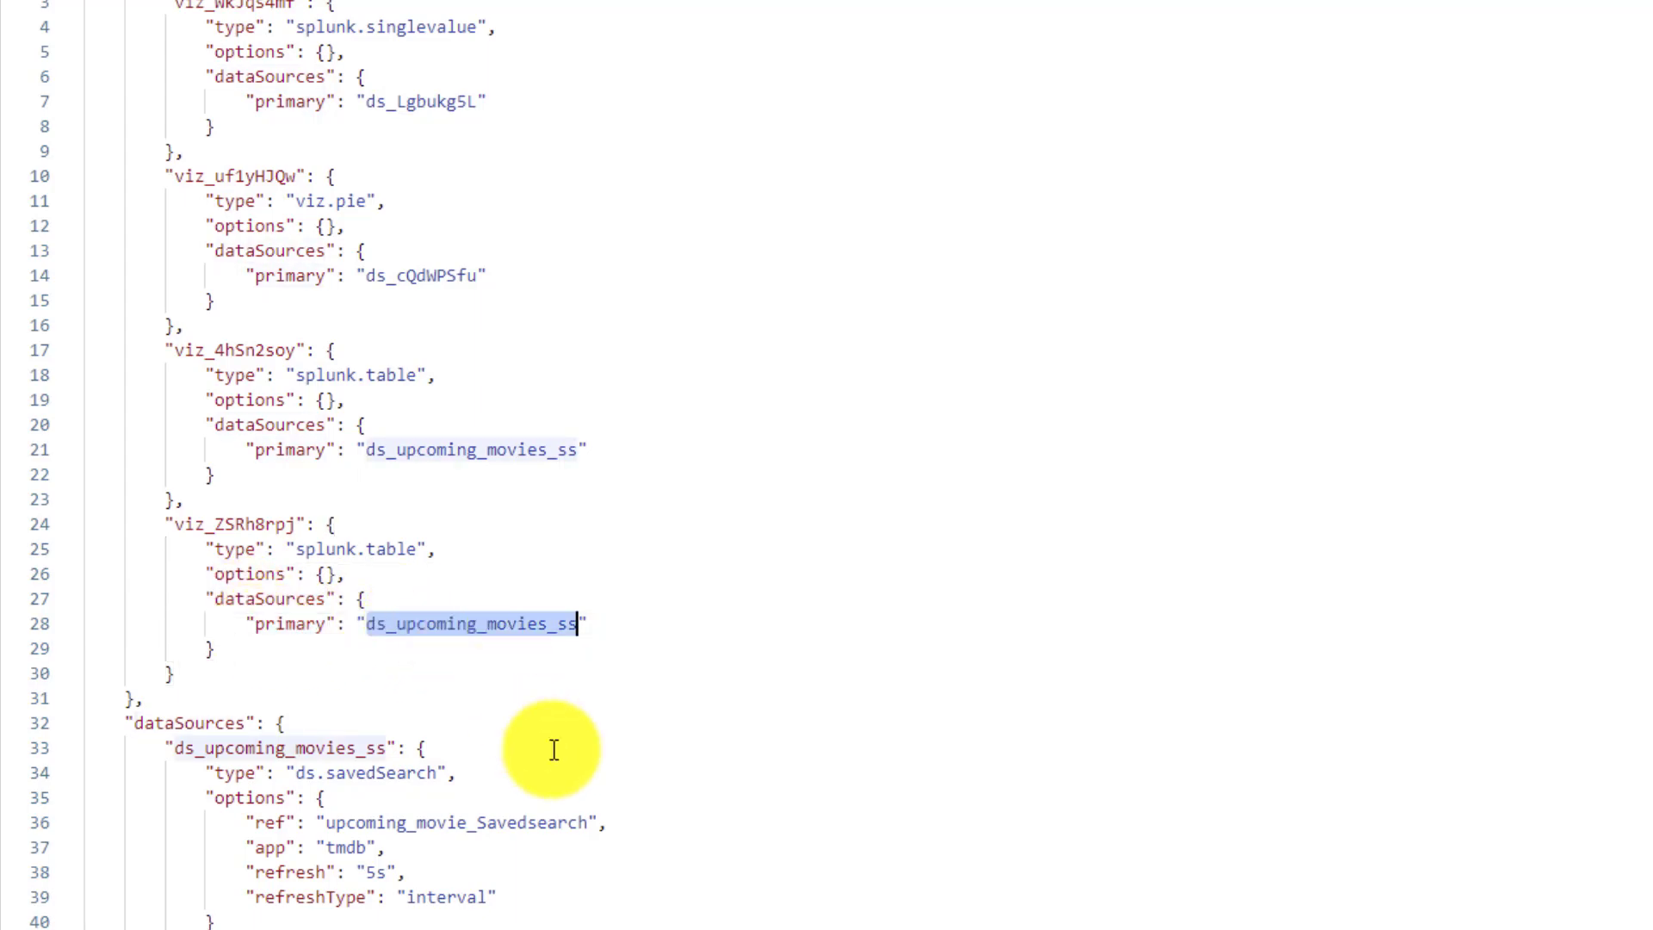
{"action": "scroll", "coordinate": [554, 749], "scroll_direction": "down", "scroll_amount": 3}
{"action": "scroll", "coordinate": [554, 750], "scroll_direction": "down", "scroll_amount": 3}
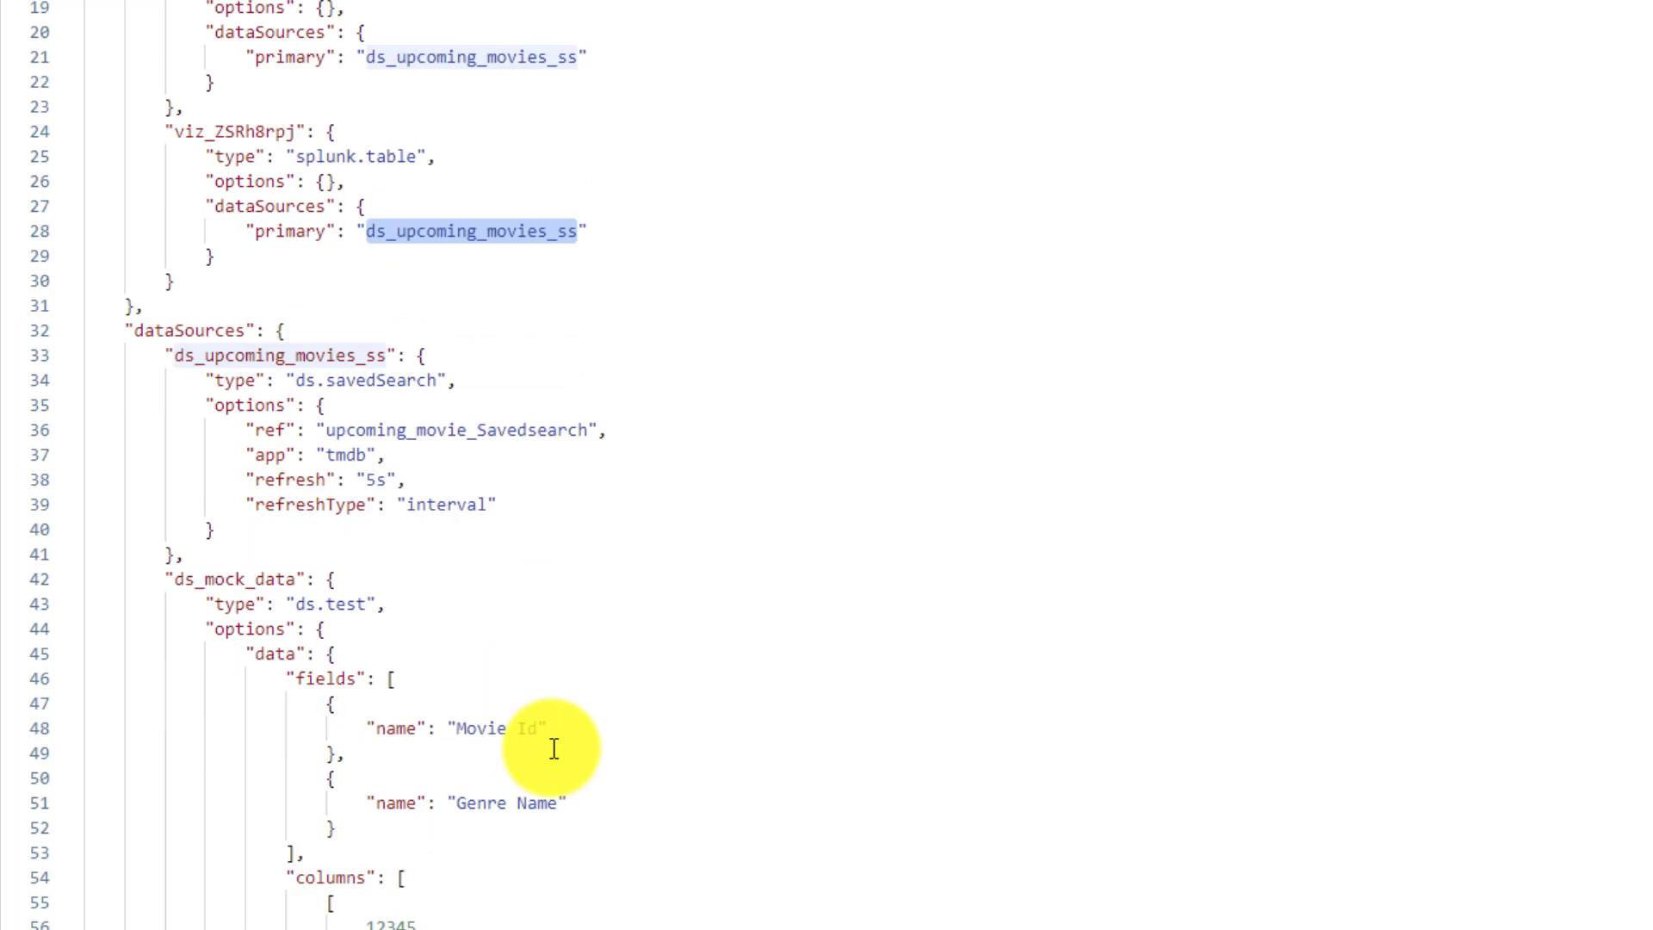
{"action": "left_click", "coordinate": [244, 575]}
{"action": "double_click", "coordinate": [243, 575]}
{"action": "key", "text": "ctrl+c"}
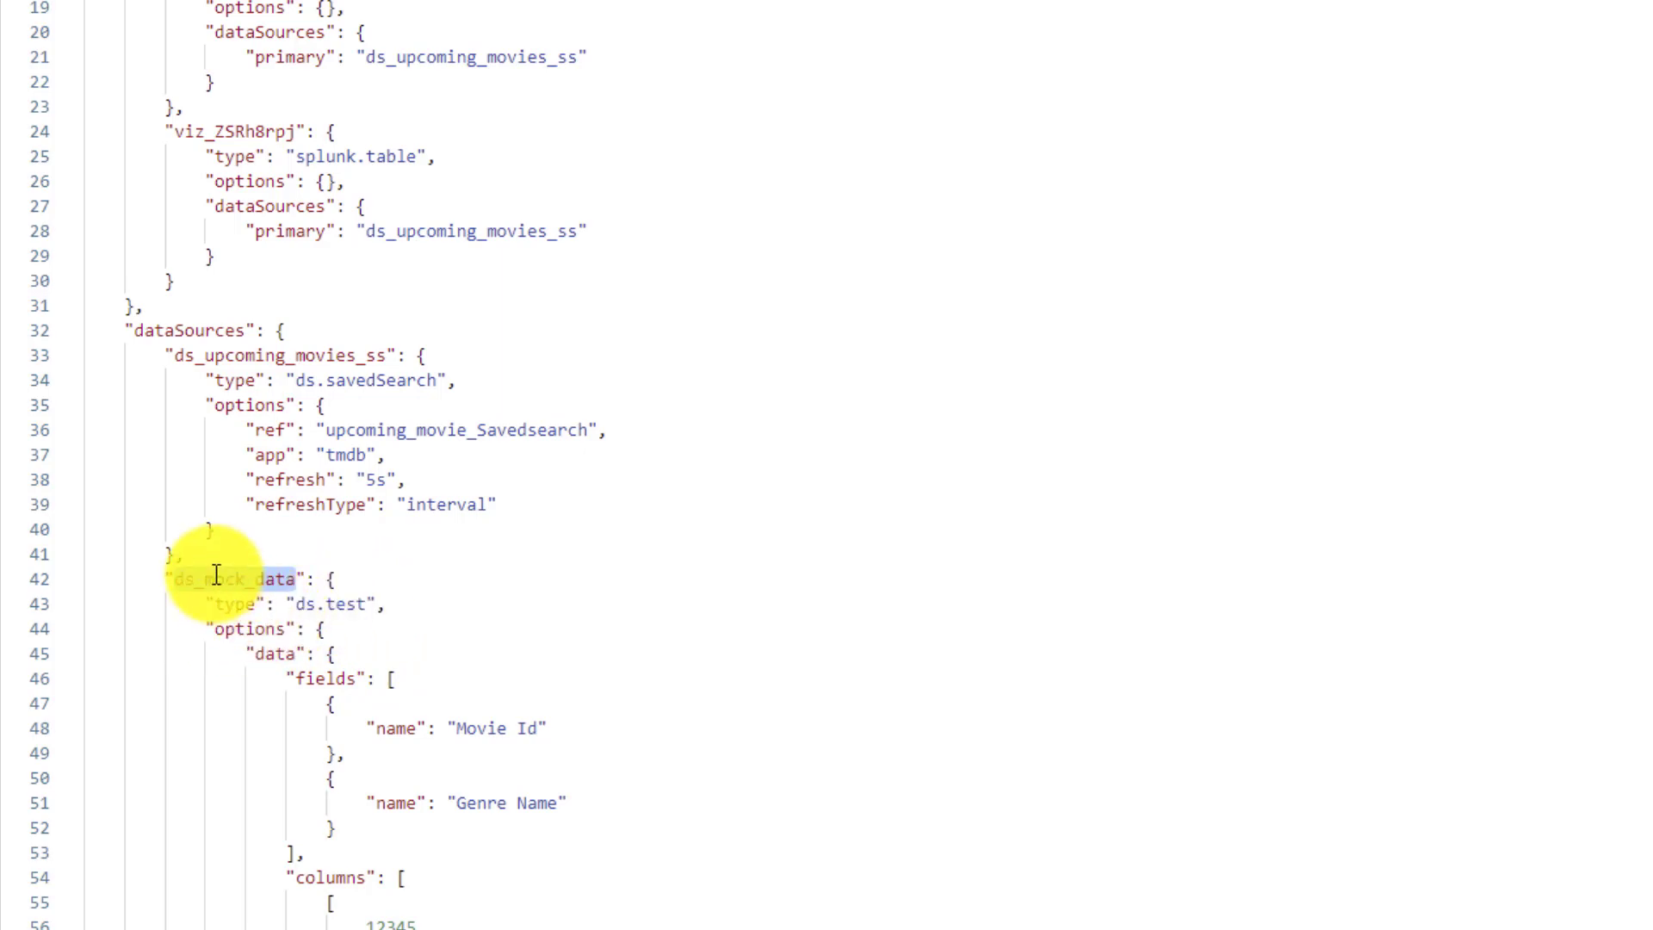
{"action": "scroll", "coordinate": [457, 439], "scroll_direction": "up", "scroll_amount": 2}
{"action": "double_click", "coordinate": [495, 362]}
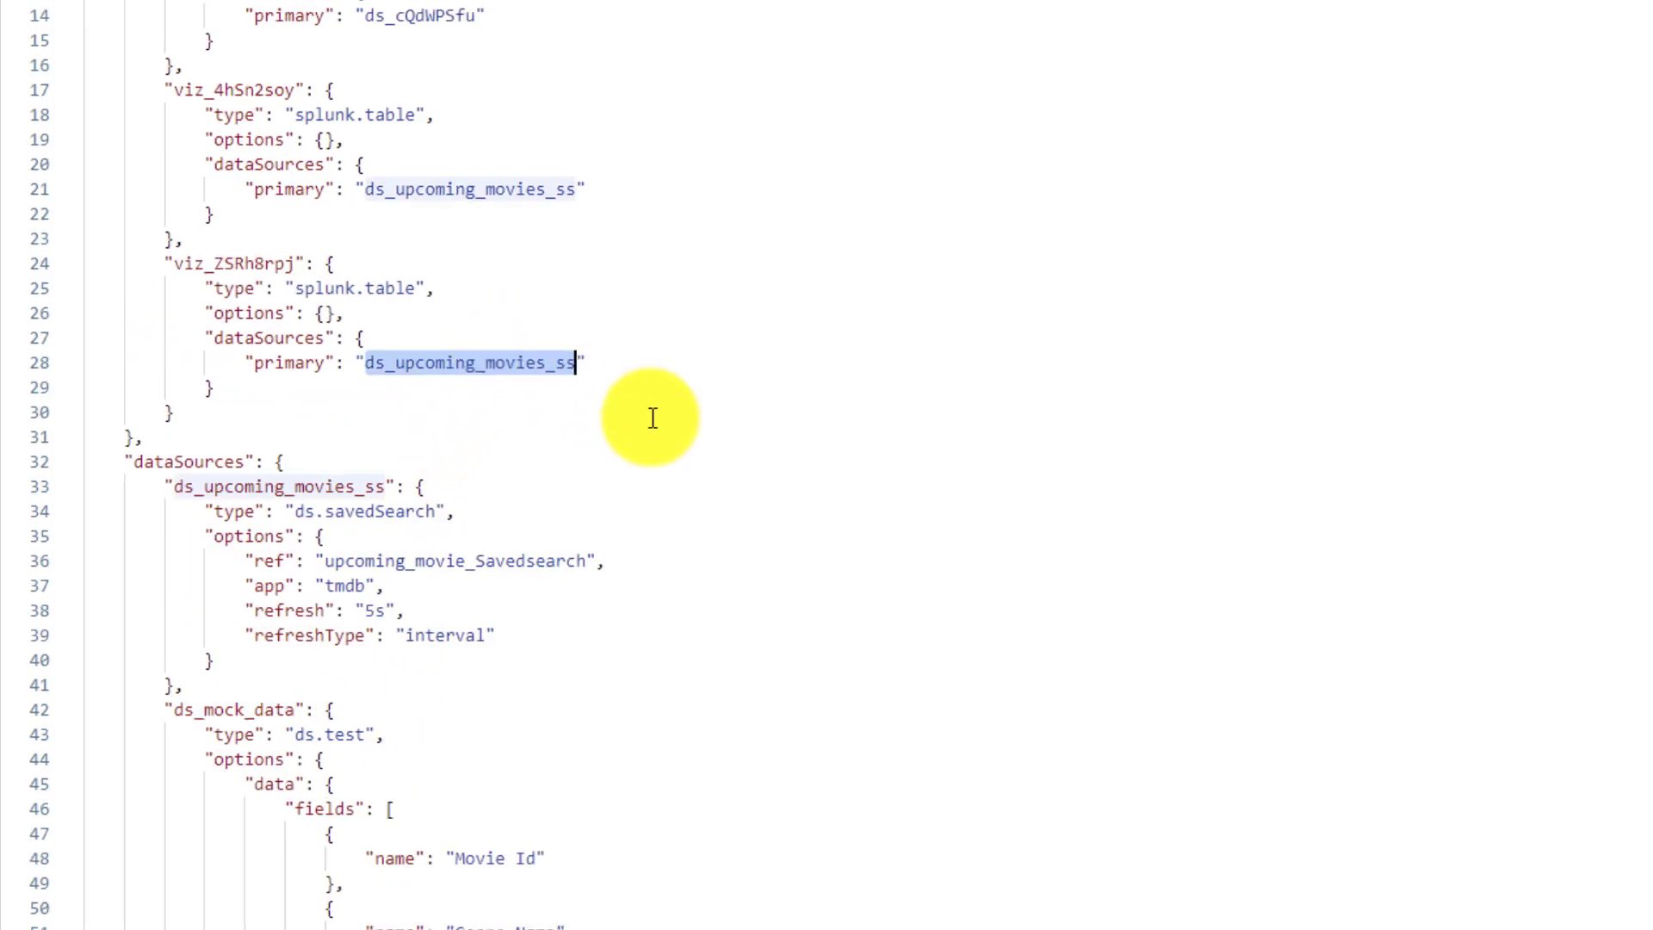
{"action": "key", "text": "ctrl+v"}
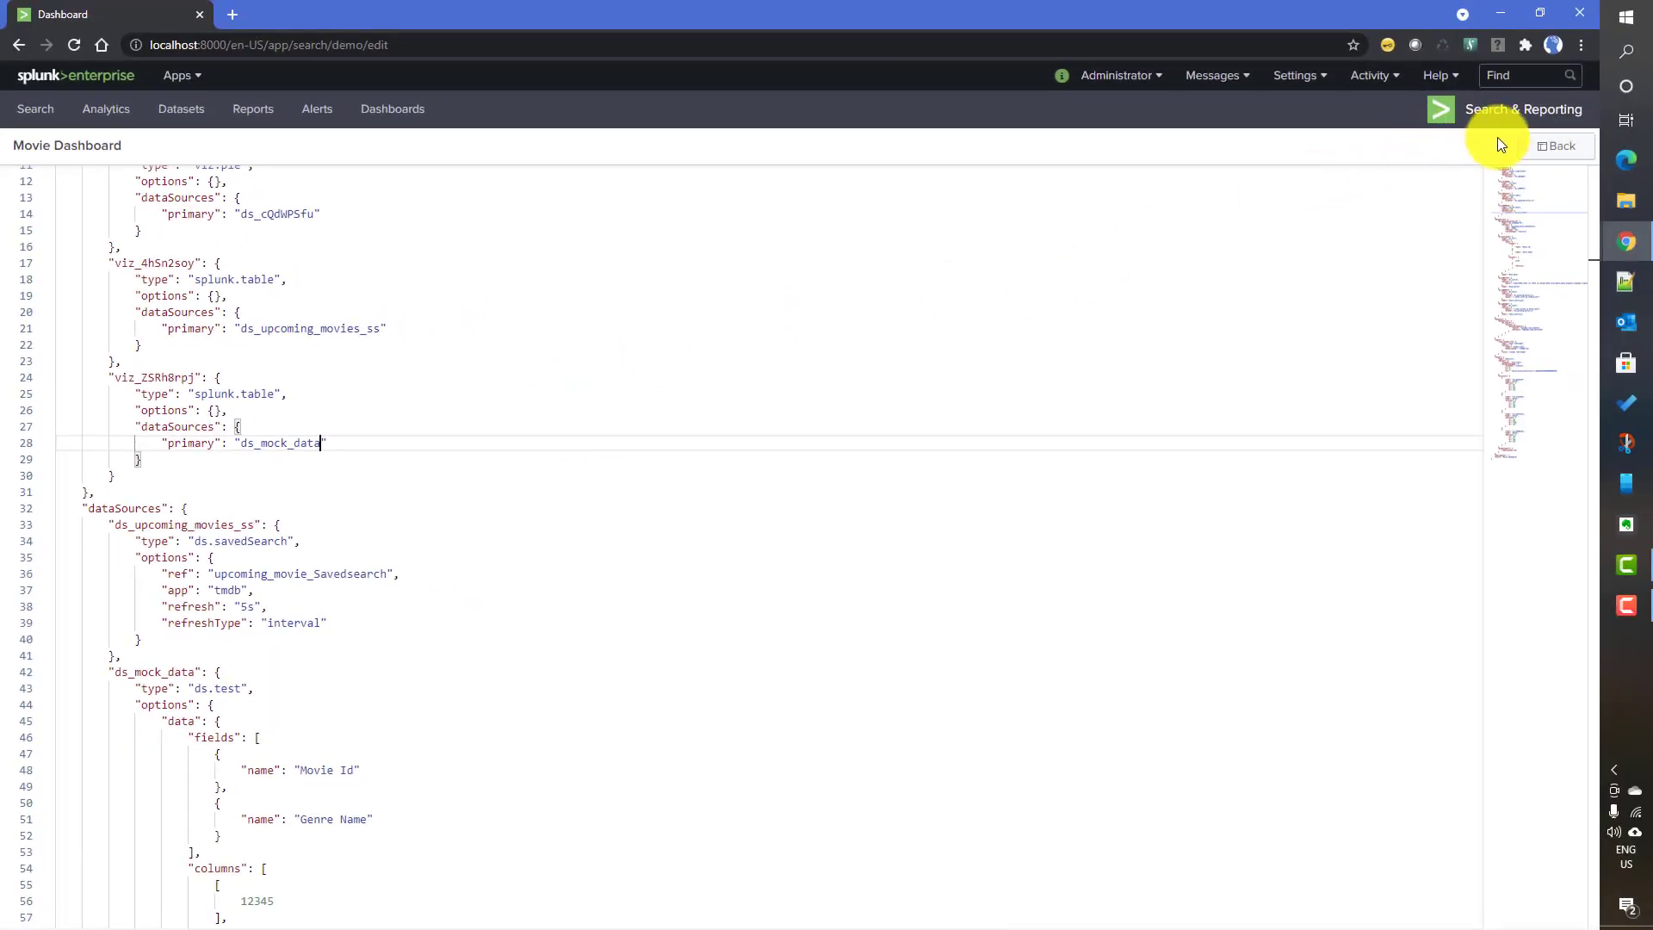
{"action": "left_click", "coordinate": [1560, 146]}
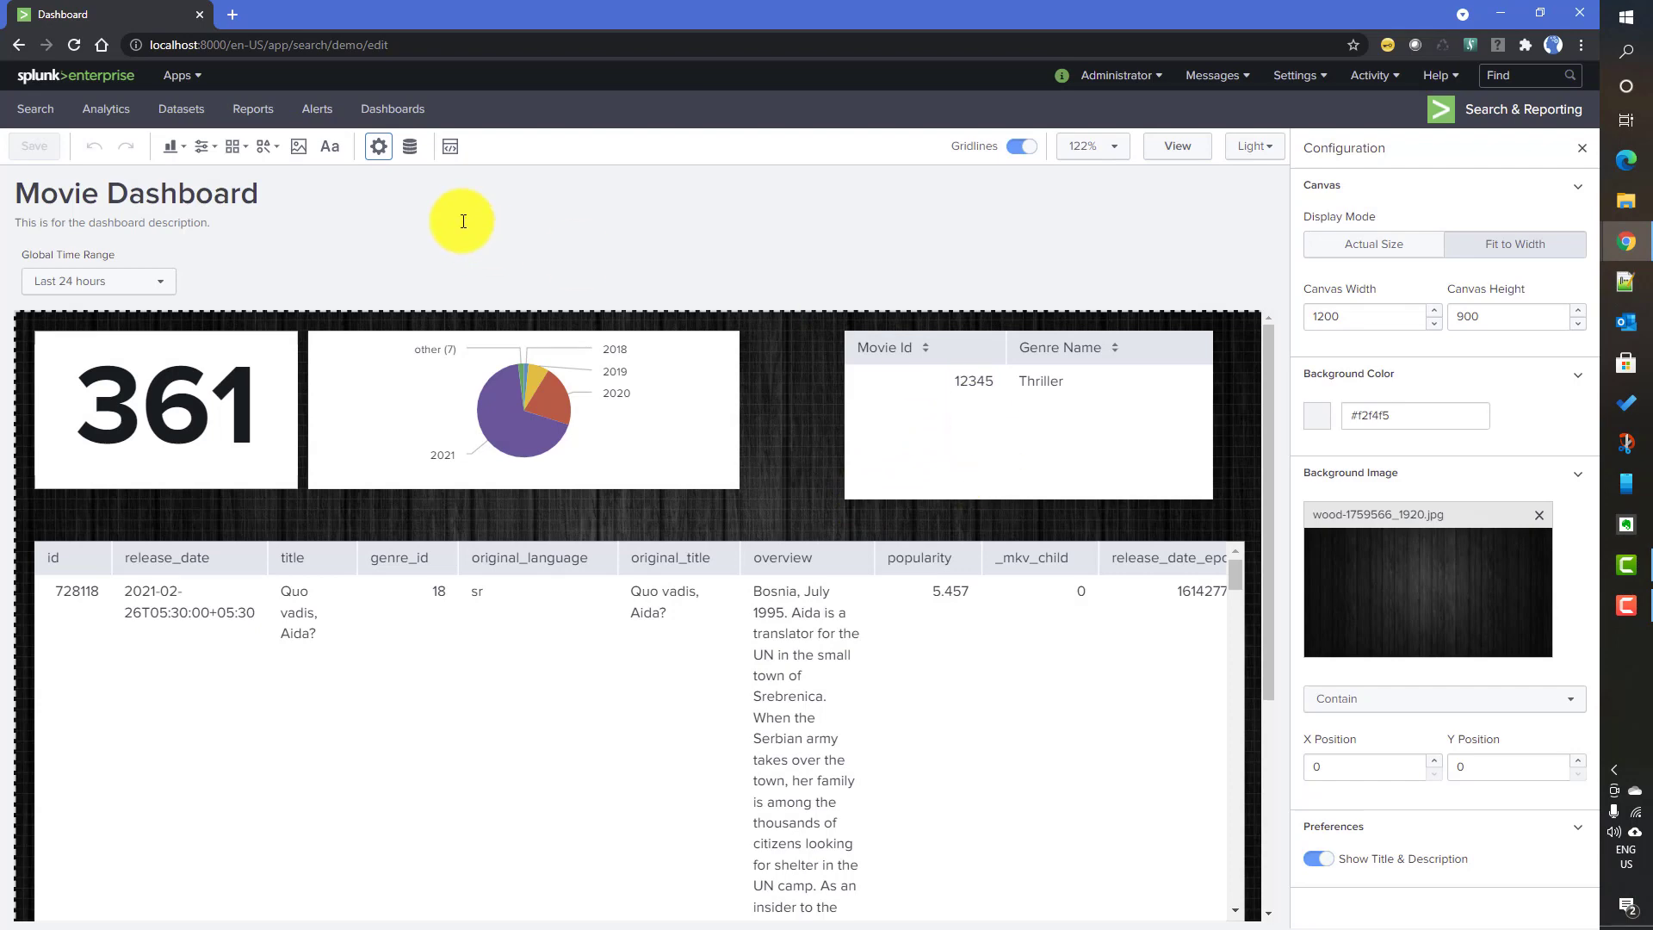
- Reopen the dashboard source and examine how the field names in ds_mock_data correspond to the values under columns
{"action": "left_click", "coordinate": [450, 148]}
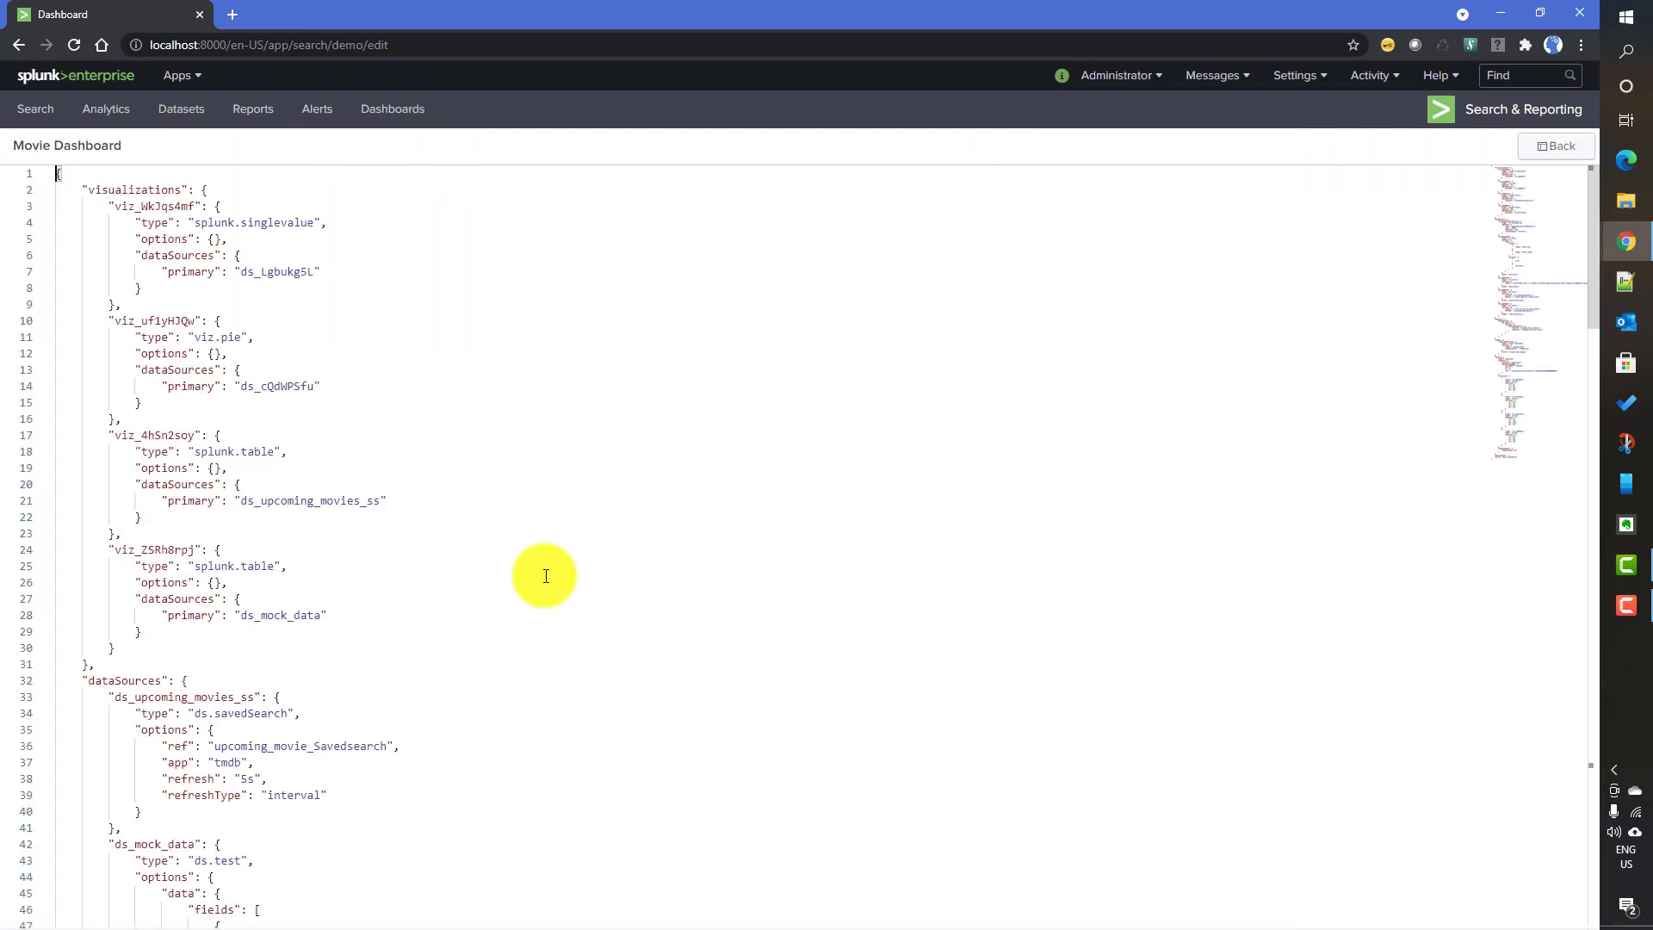
{"action": "scroll", "coordinate": [518, 554], "scroll_direction": "down", "scroll_amount": 5}
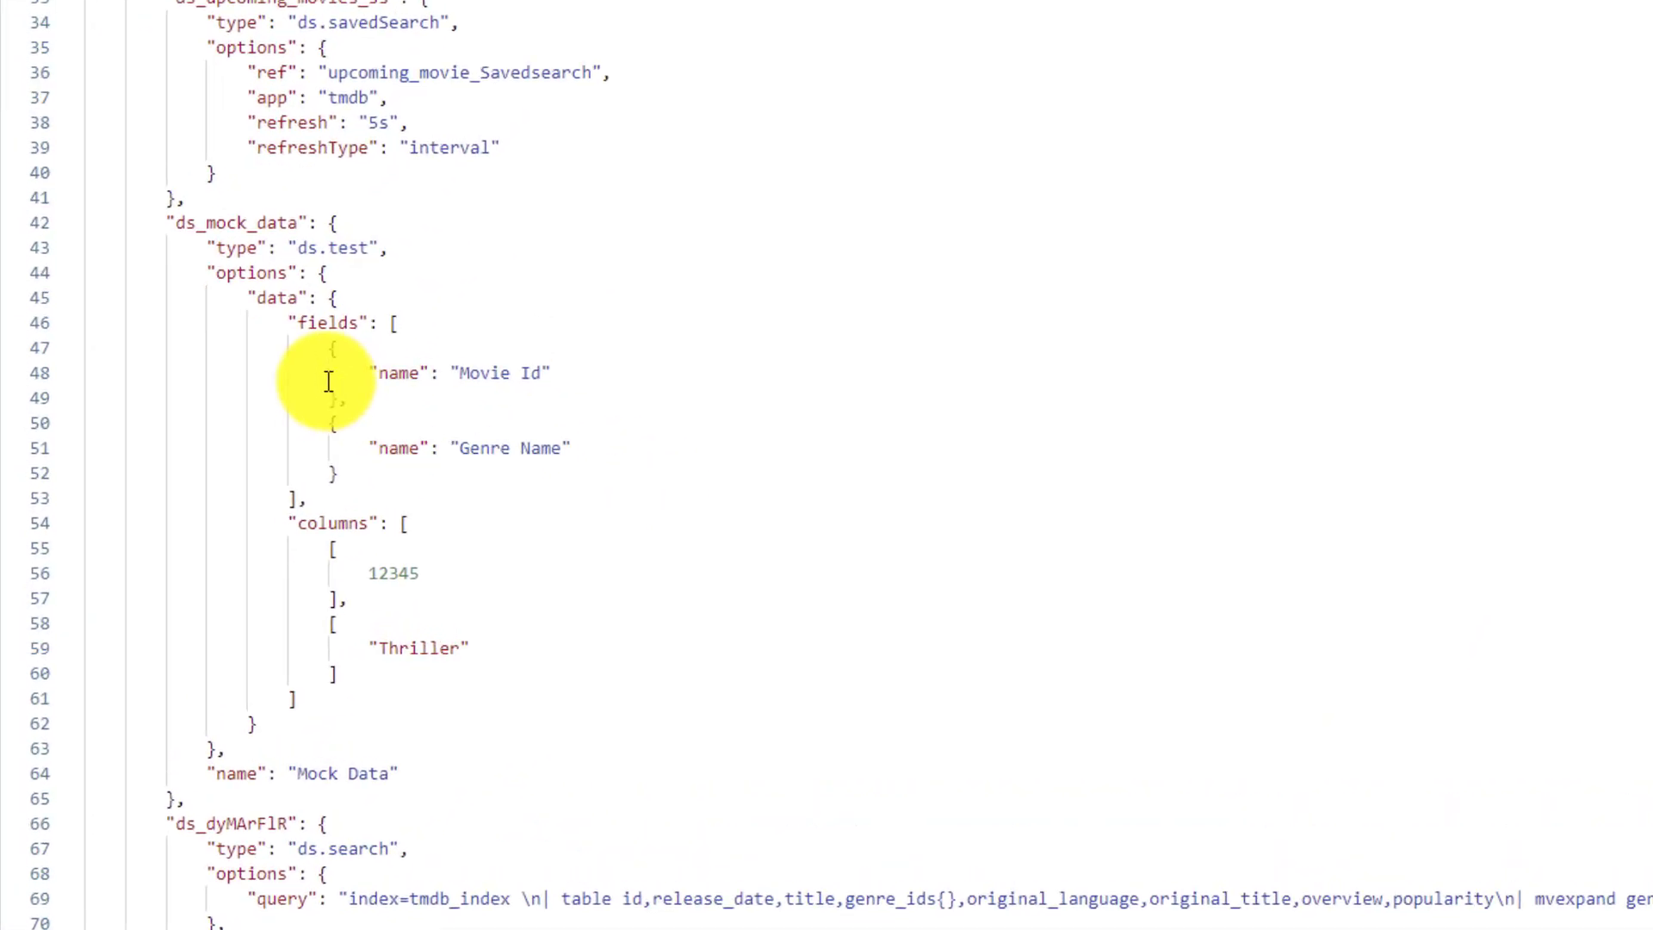
{"action": "left_click_drag", "start_coordinate": [289, 325], "coordinate": [370, 473]}
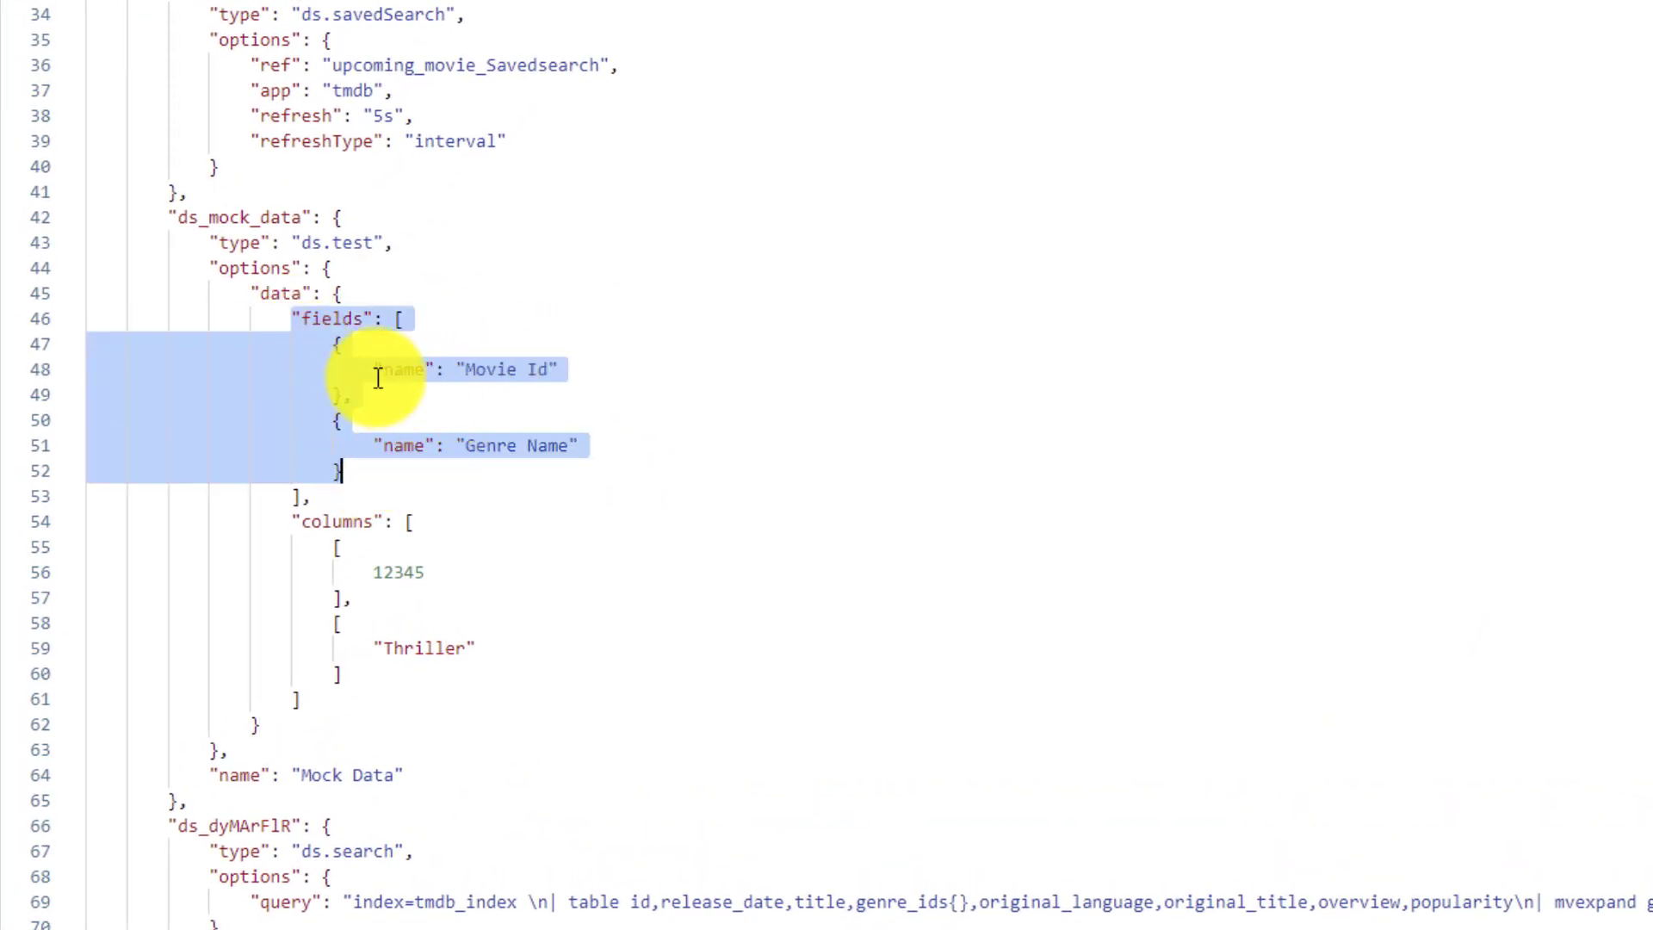
{"action": "left_click", "coordinate": [592, 545]}
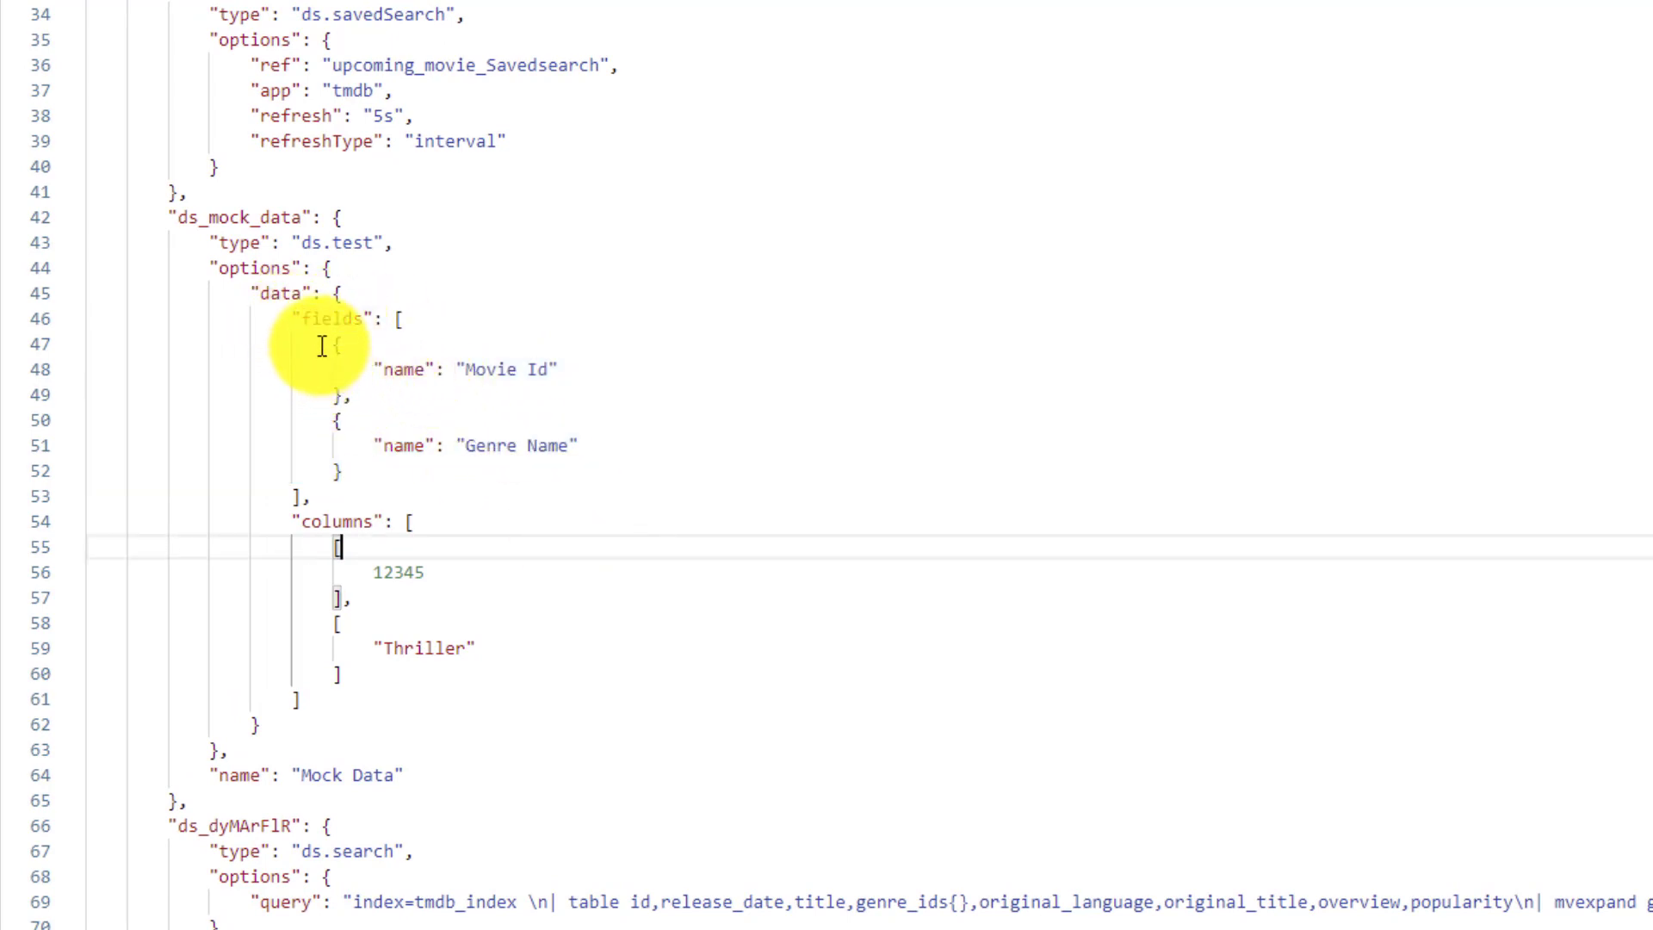
{"action": "left_click_drag", "start_coordinate": [321, 345], "coordinate": [412, 484]}
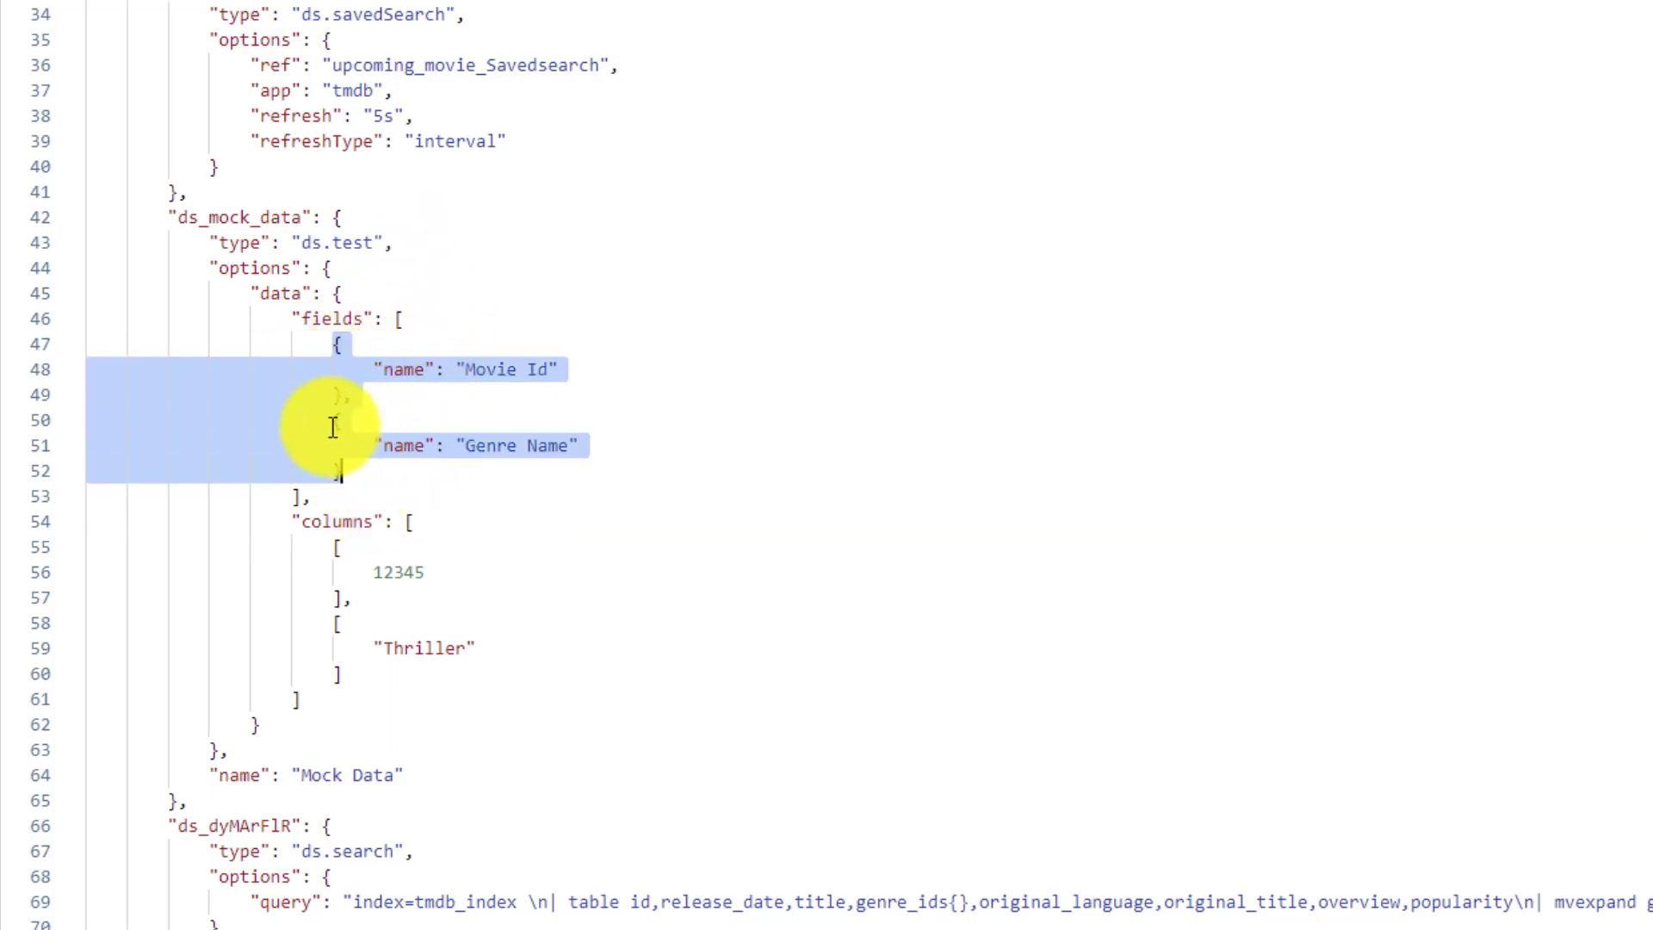
{"action": "left_click_drag", "start_coordinate": [332, 426], "coordinate": [356, 483]}
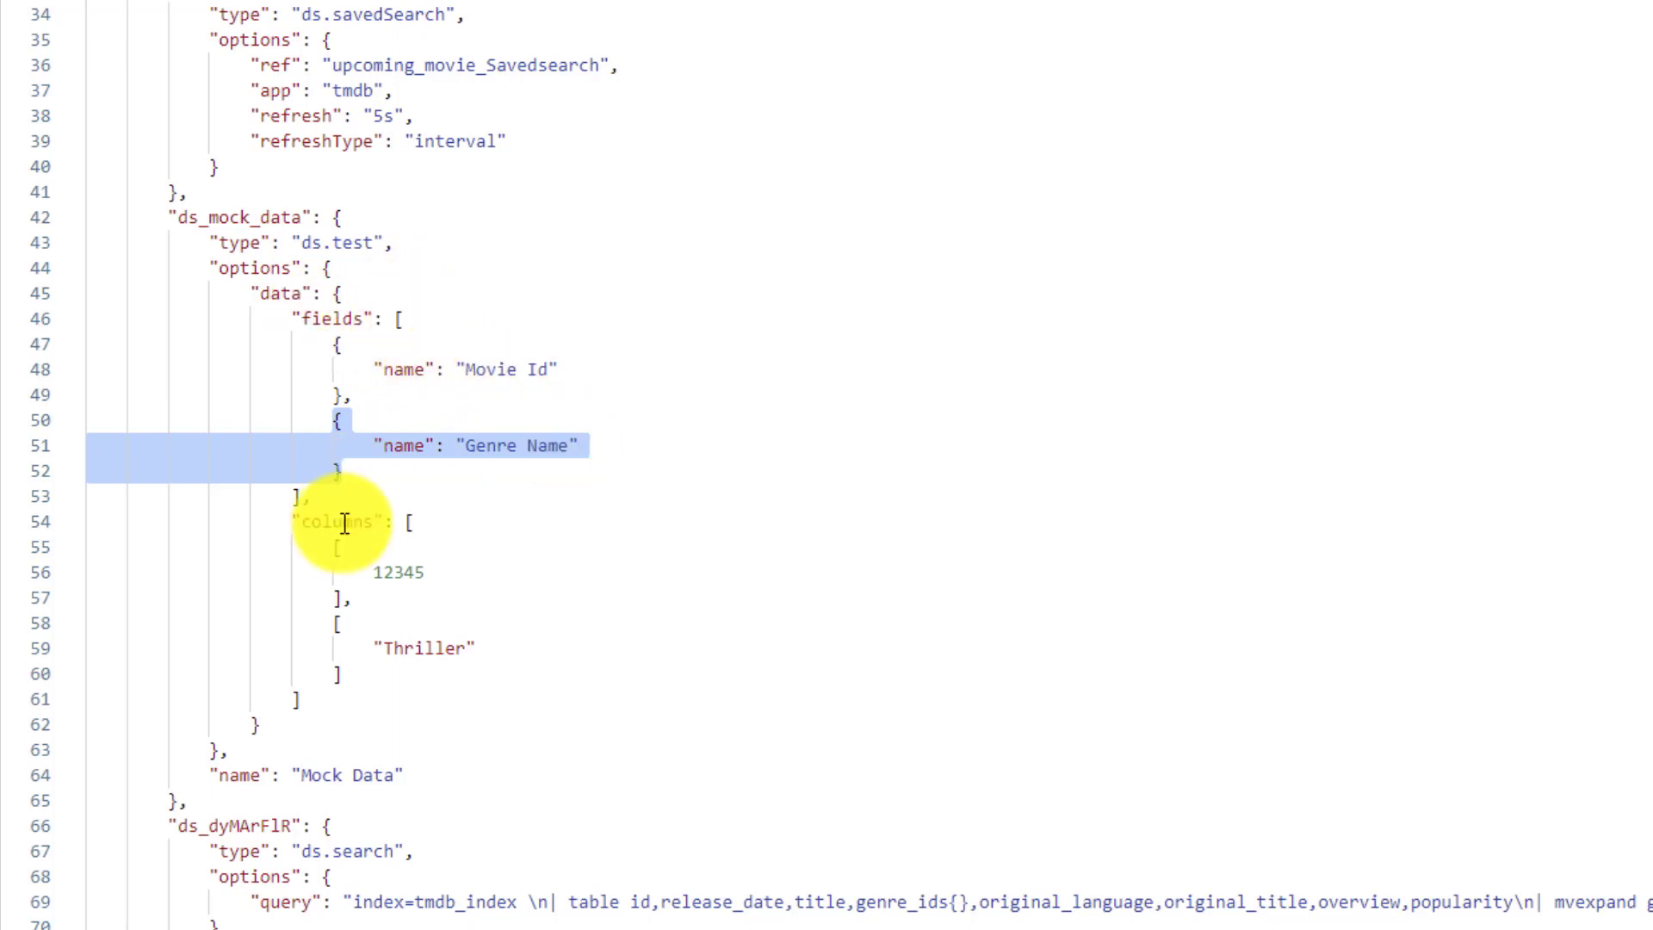
{"action": "left_click", "coordinate": [324, 320]}
{"action": "double_click", "coordinate": [328, 319]}
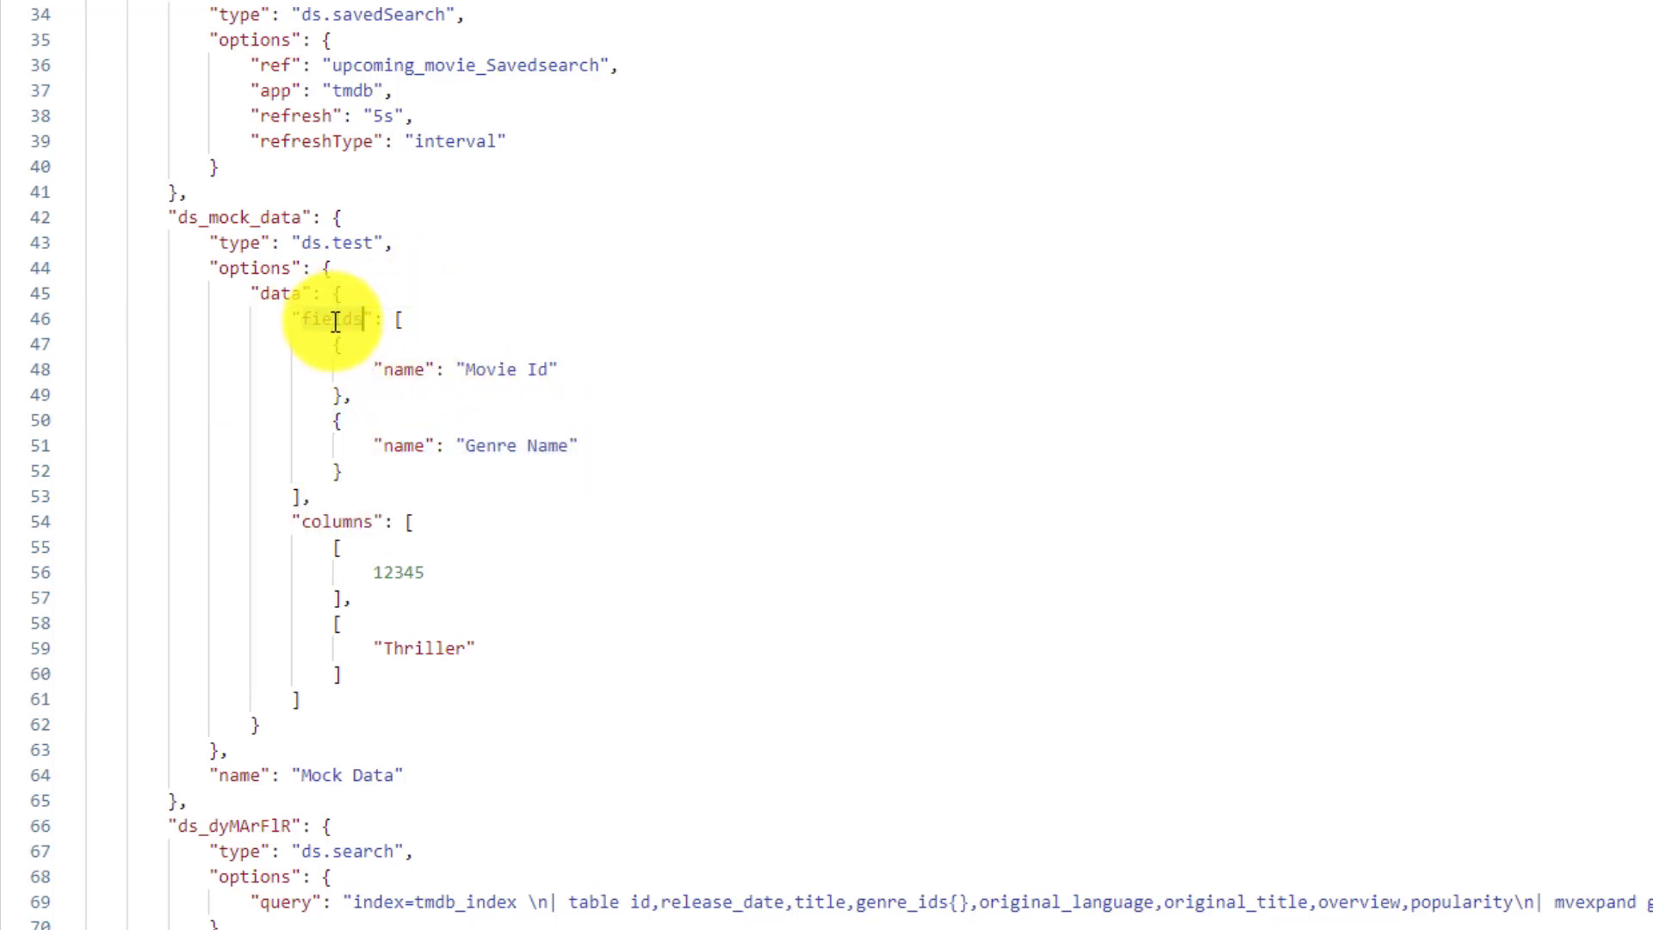
{"action": "double_click", "coordinate": [332, 522]}
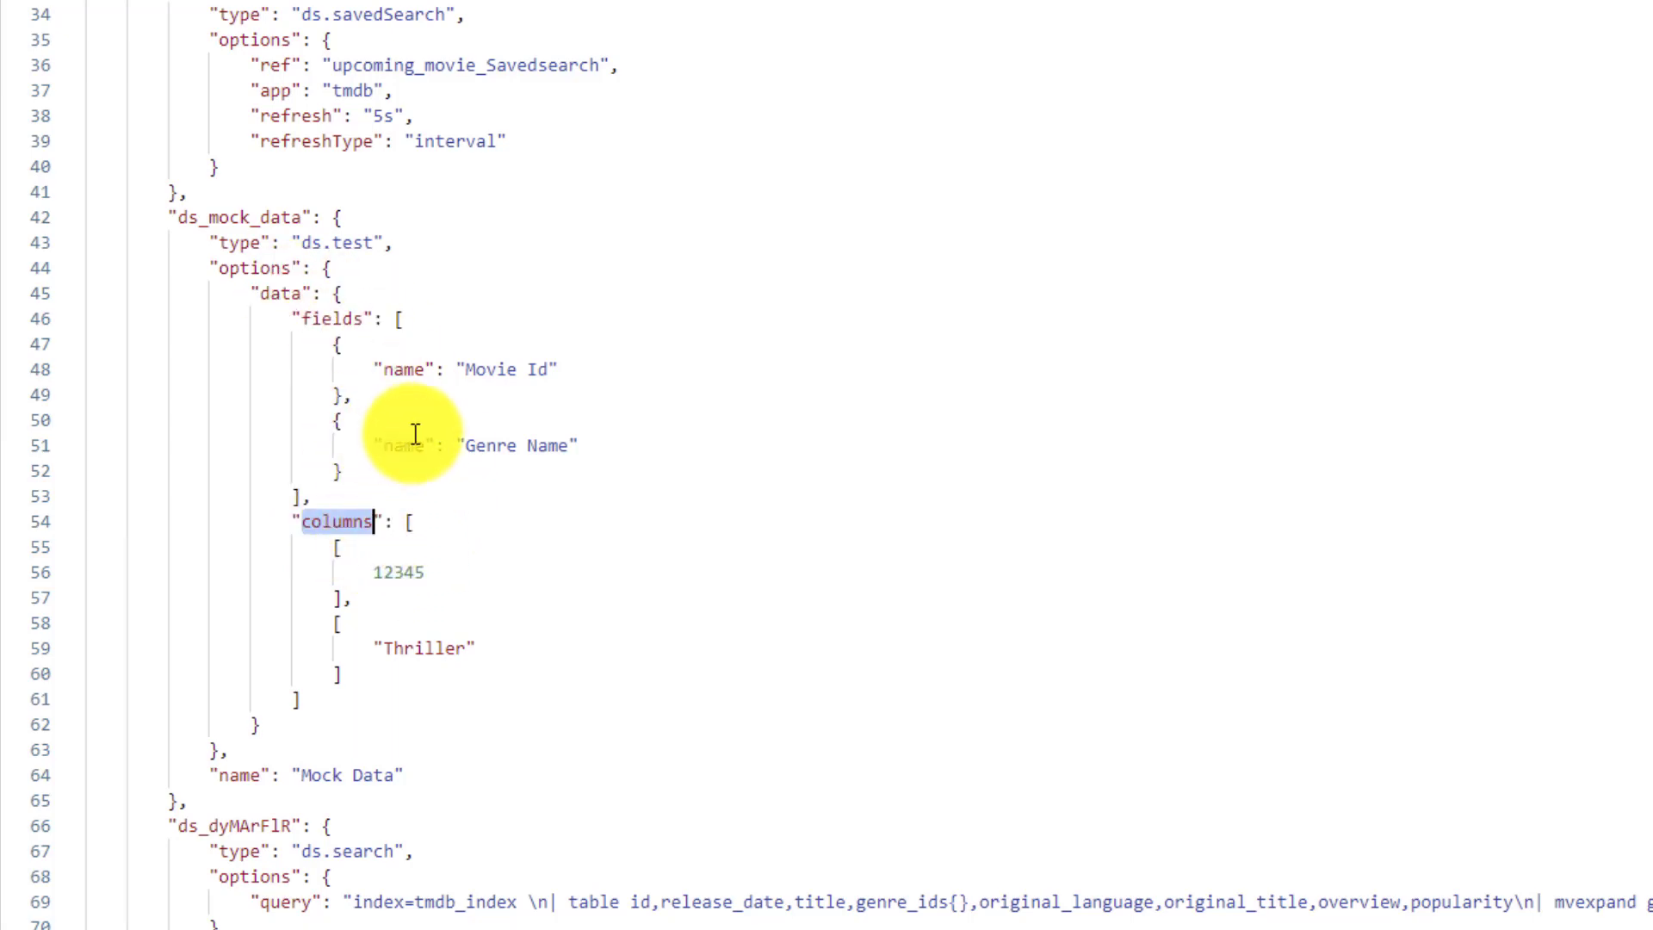
{"action": "double_click", "coordinate": [398, 370]}
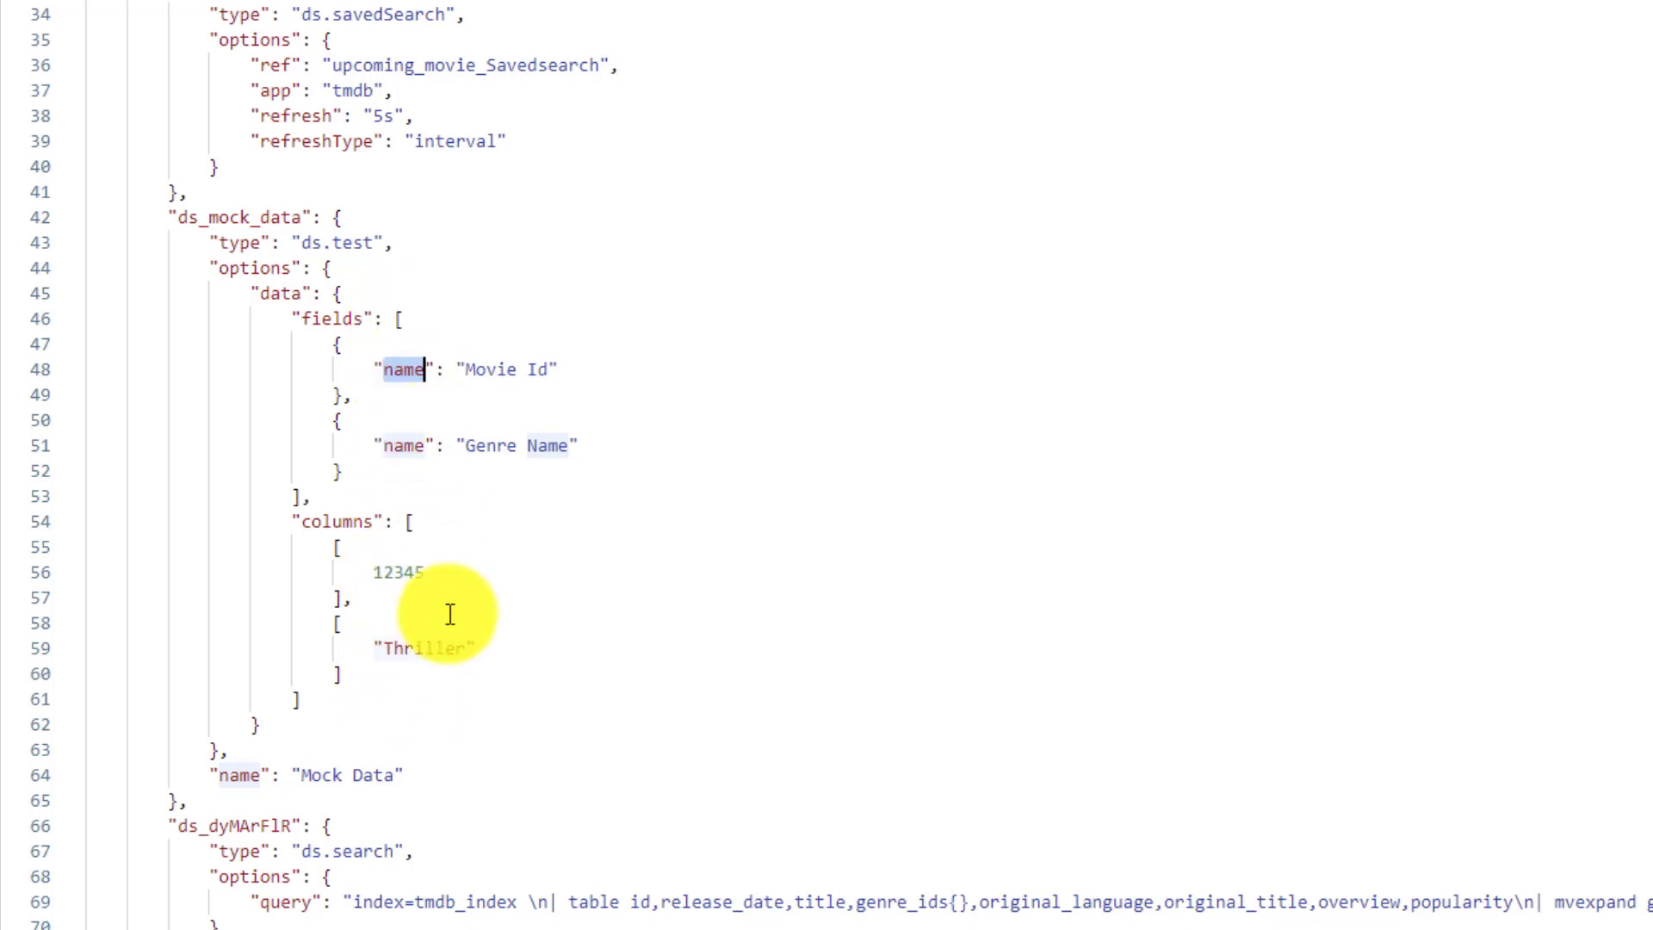
{"action": "double_click", "coordinate": [401, 571]}
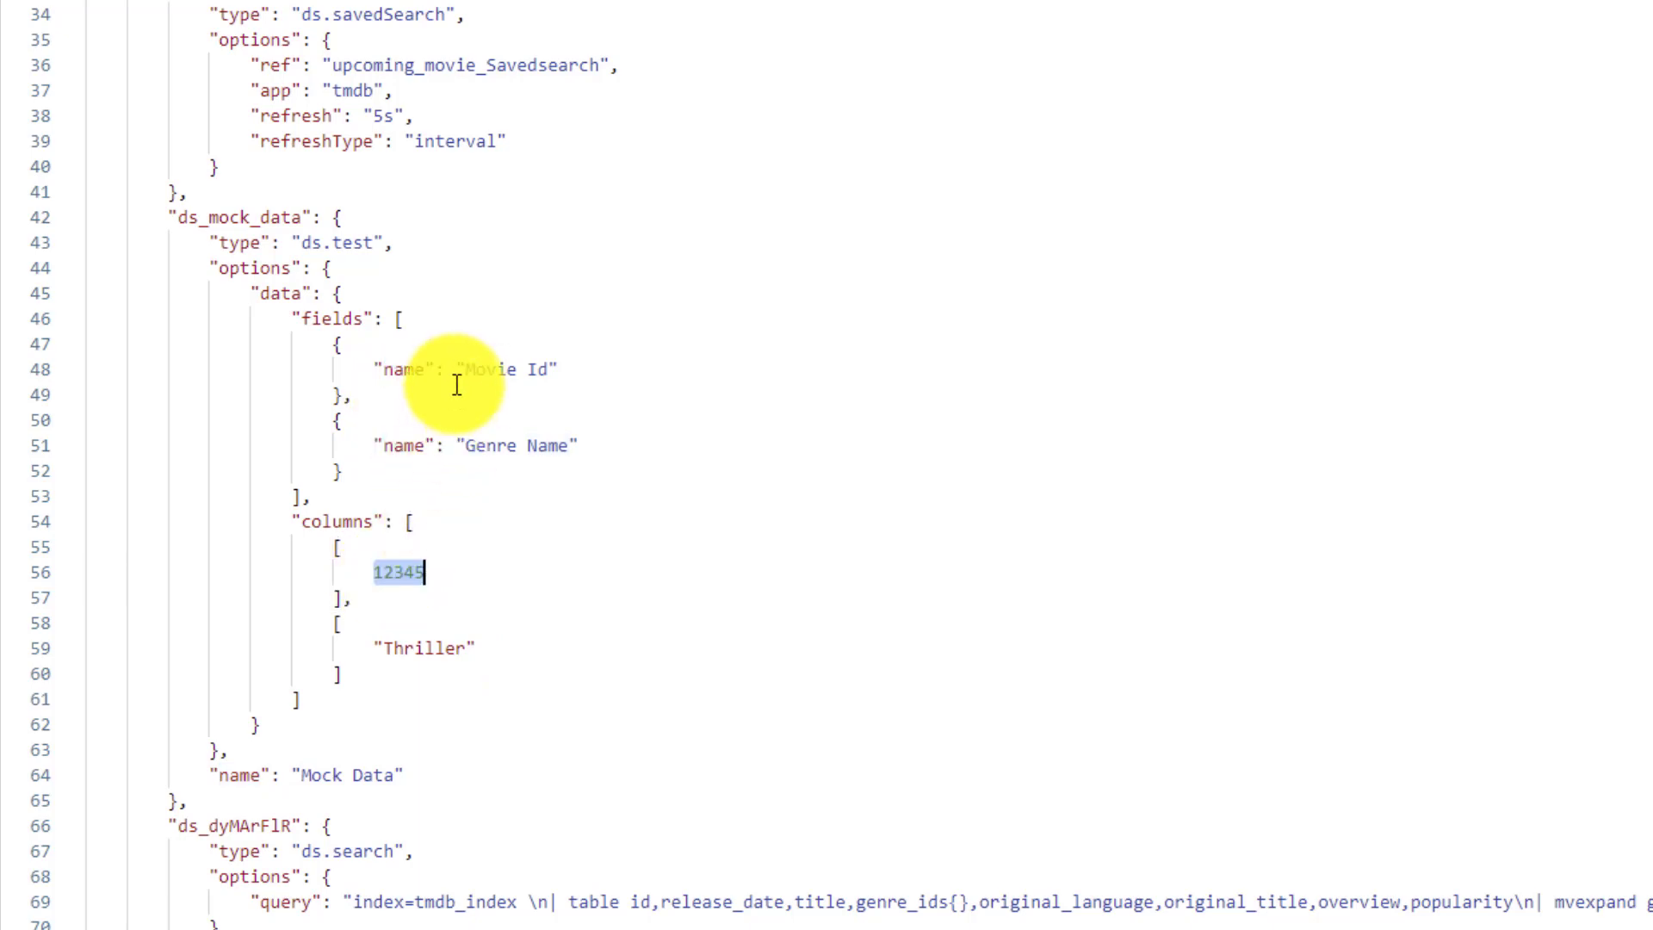
{"action": "double_click", "coordinate": [415, 649]}
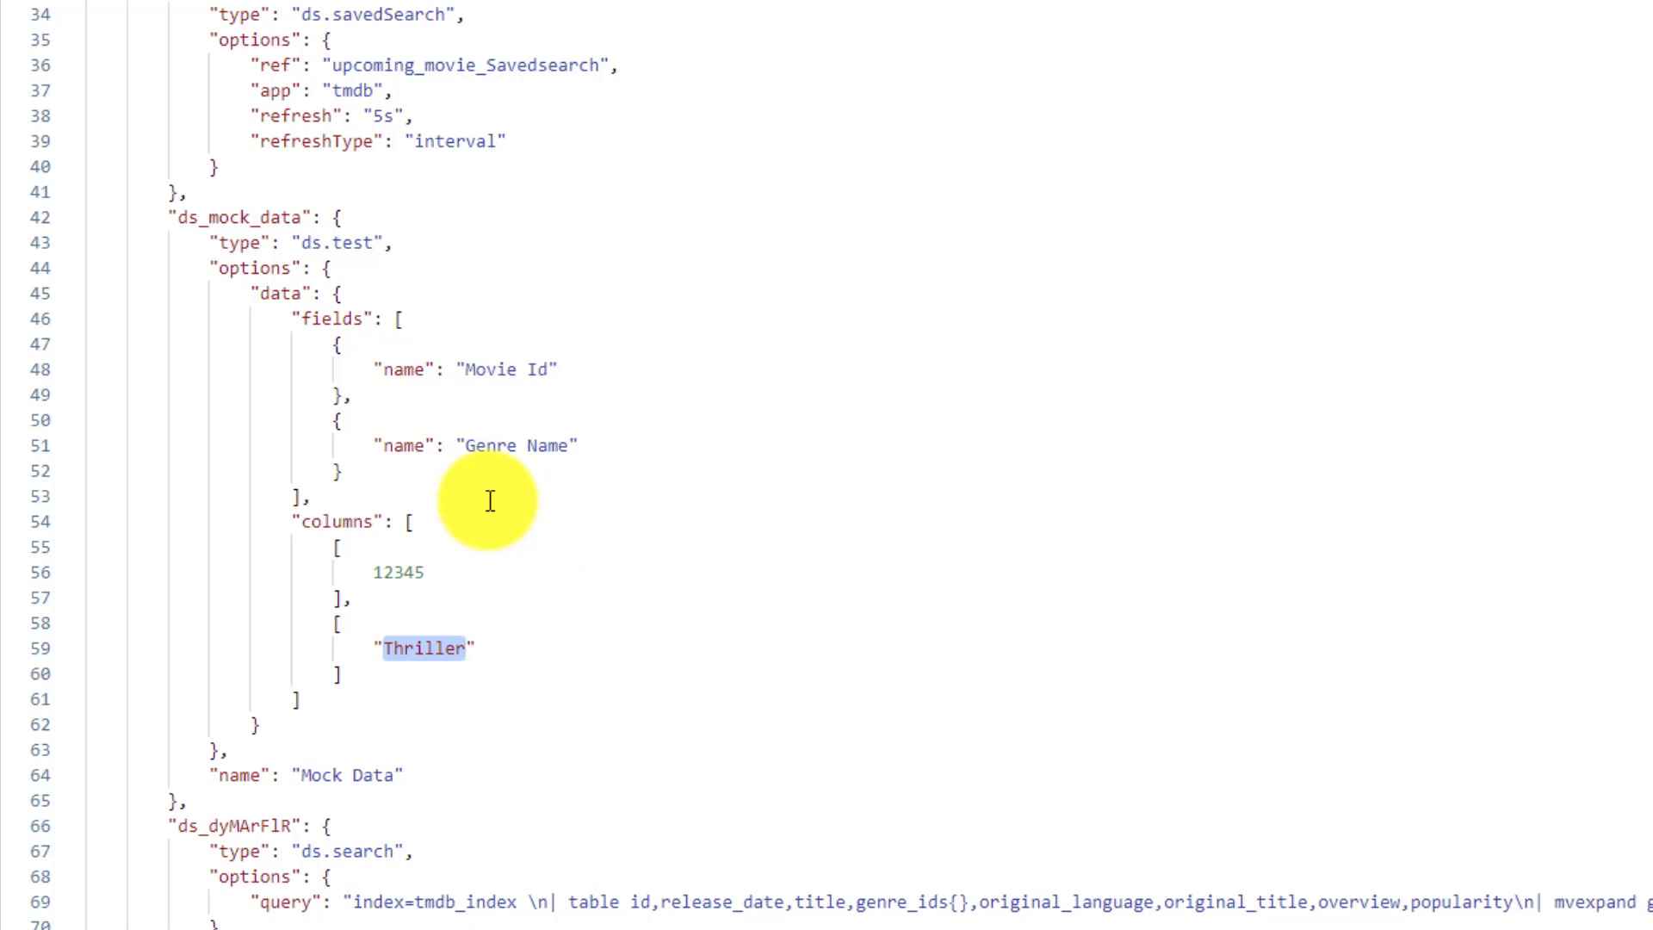
- Add 23456 as a second Movie Id value after 12345 in the first columns array of ds_mock_data
{"action": "left_click", "coordinate": [443, 572]}
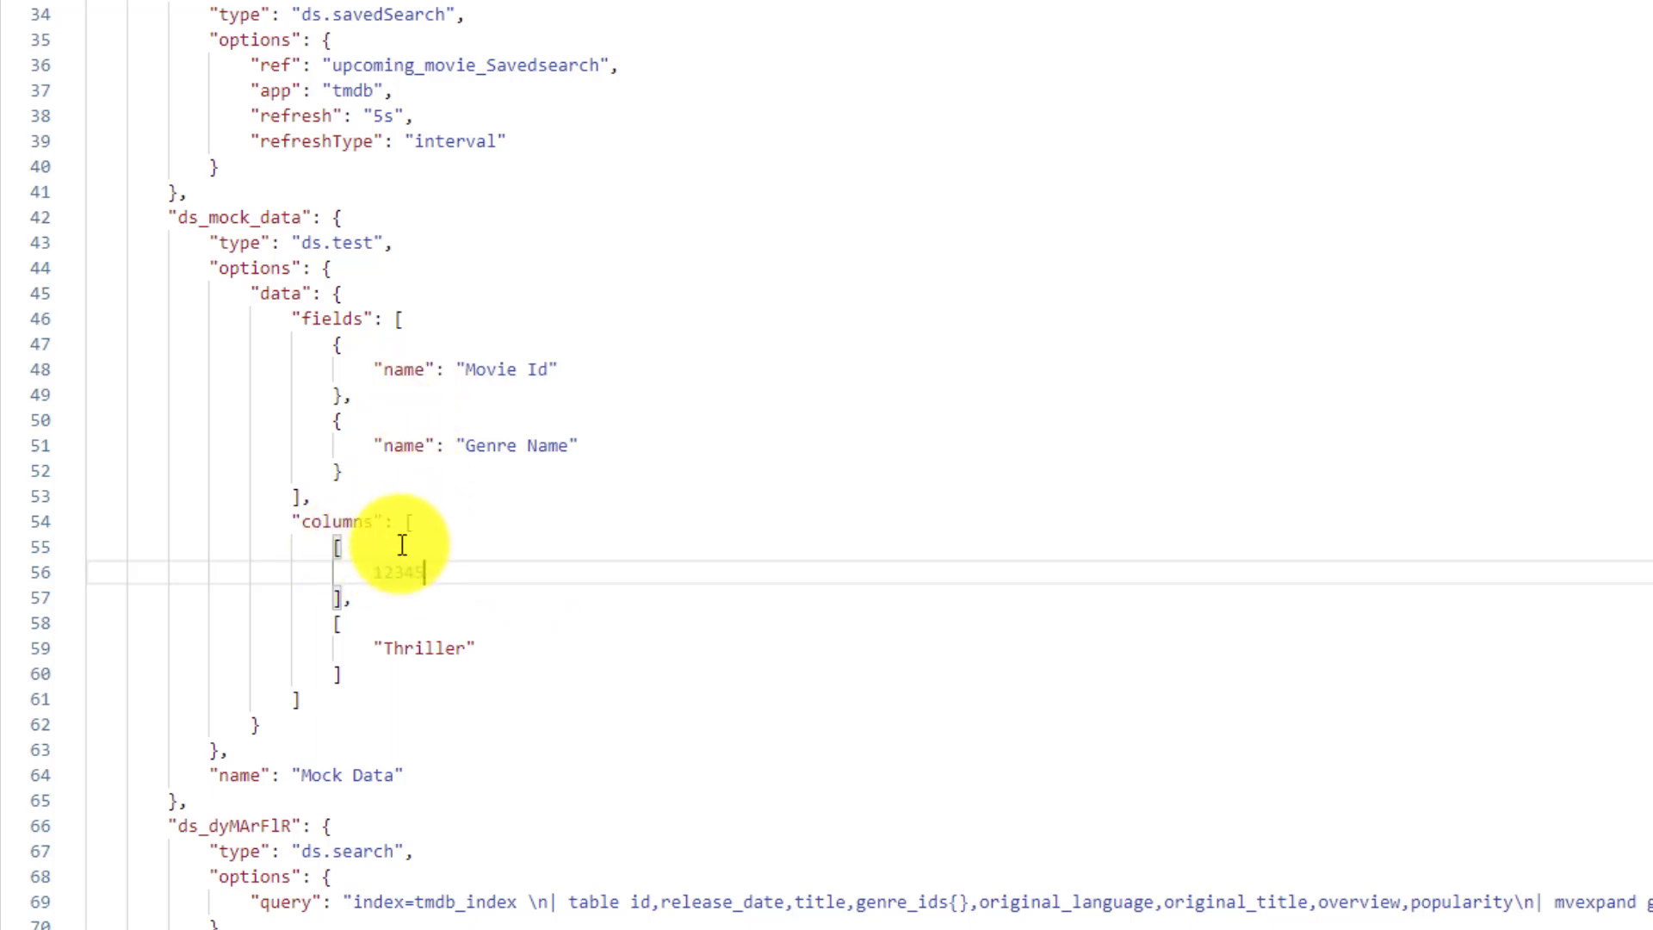
{"action": "left_click", "coordinate": [349, 594]}
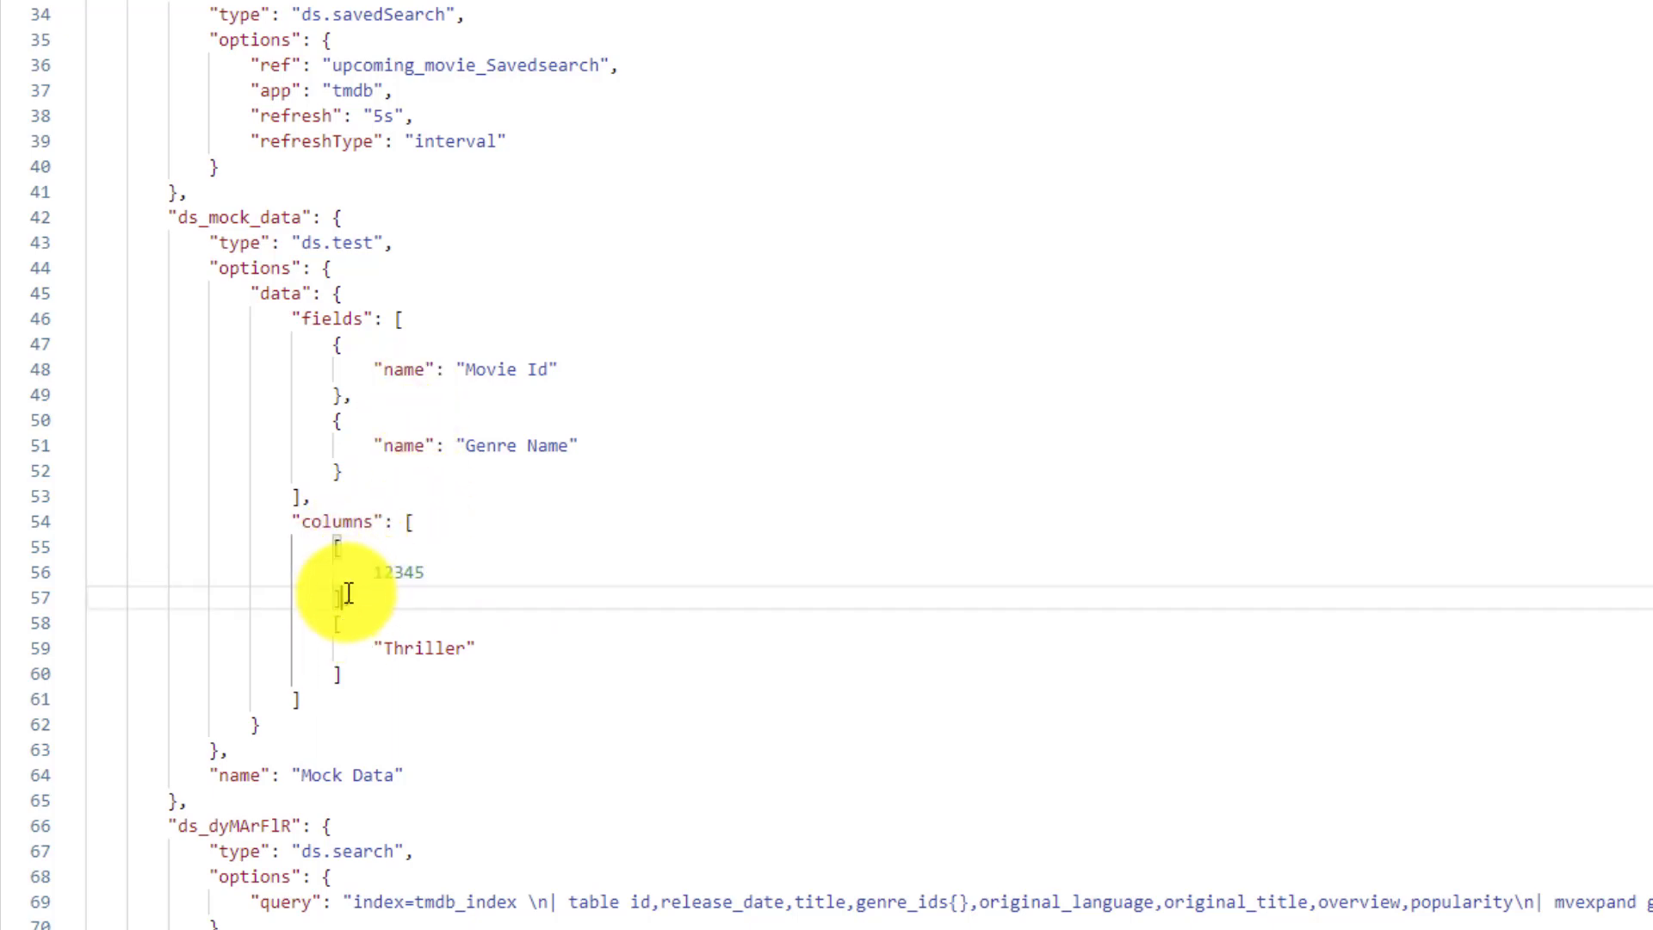
{"action": "left_click_drag", "start_coordinate": [336, 546], "coordinate": [341, 594]}
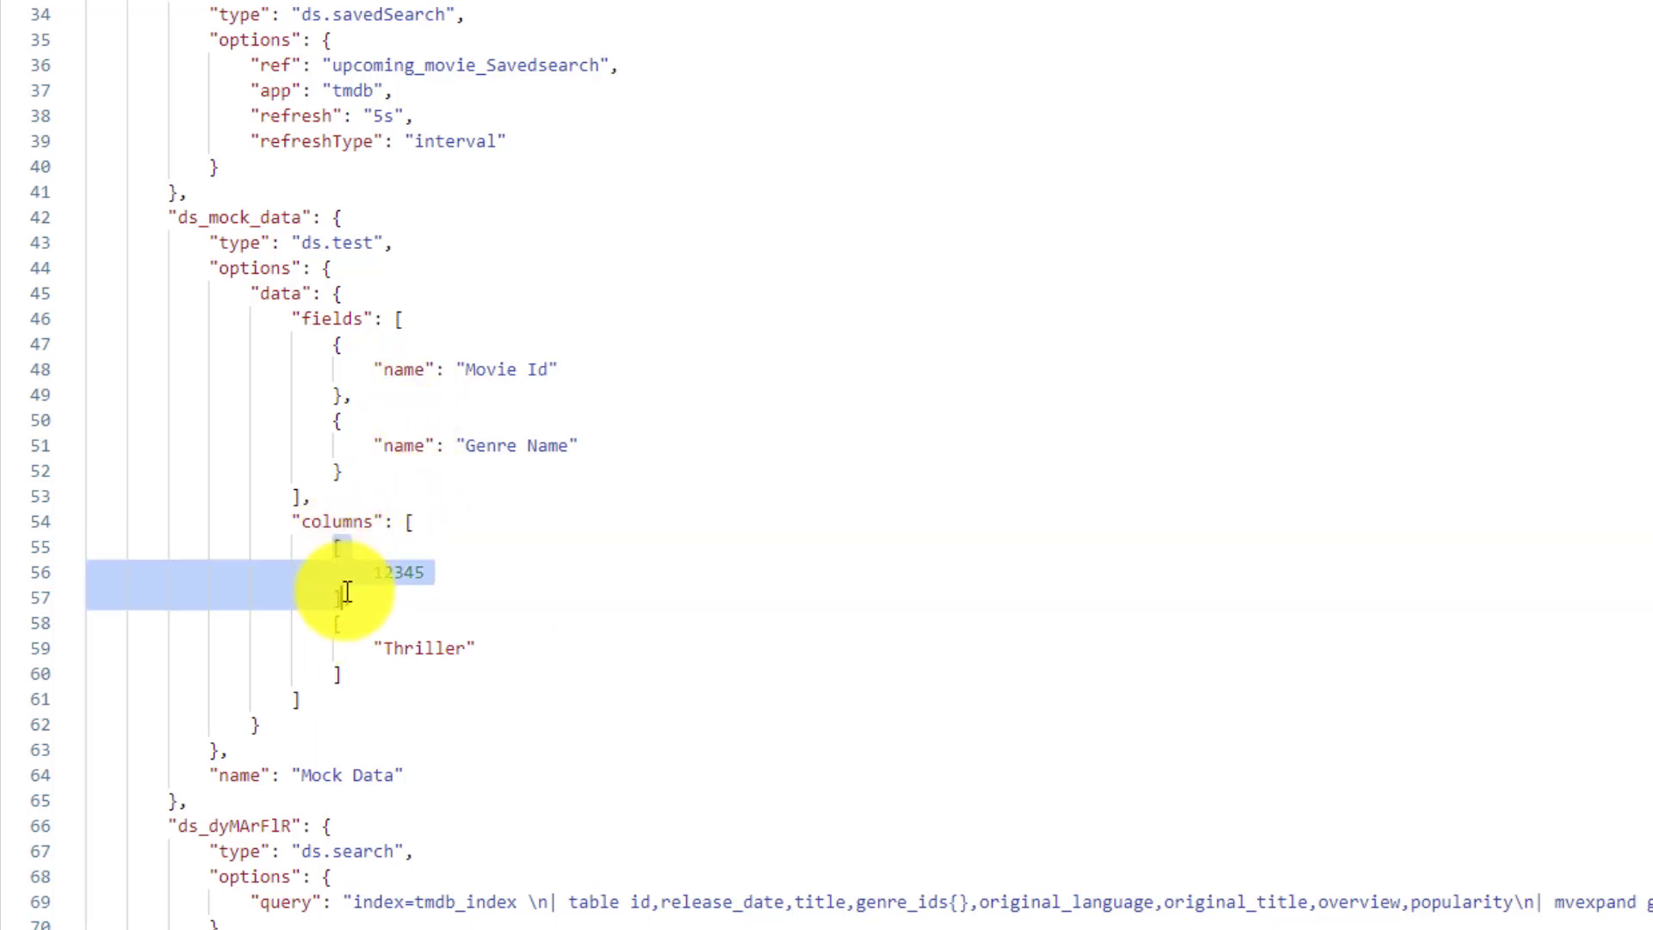
{"action": "left_click", "coordinate": [448, 566]}
{"action": "type", "text": ","}
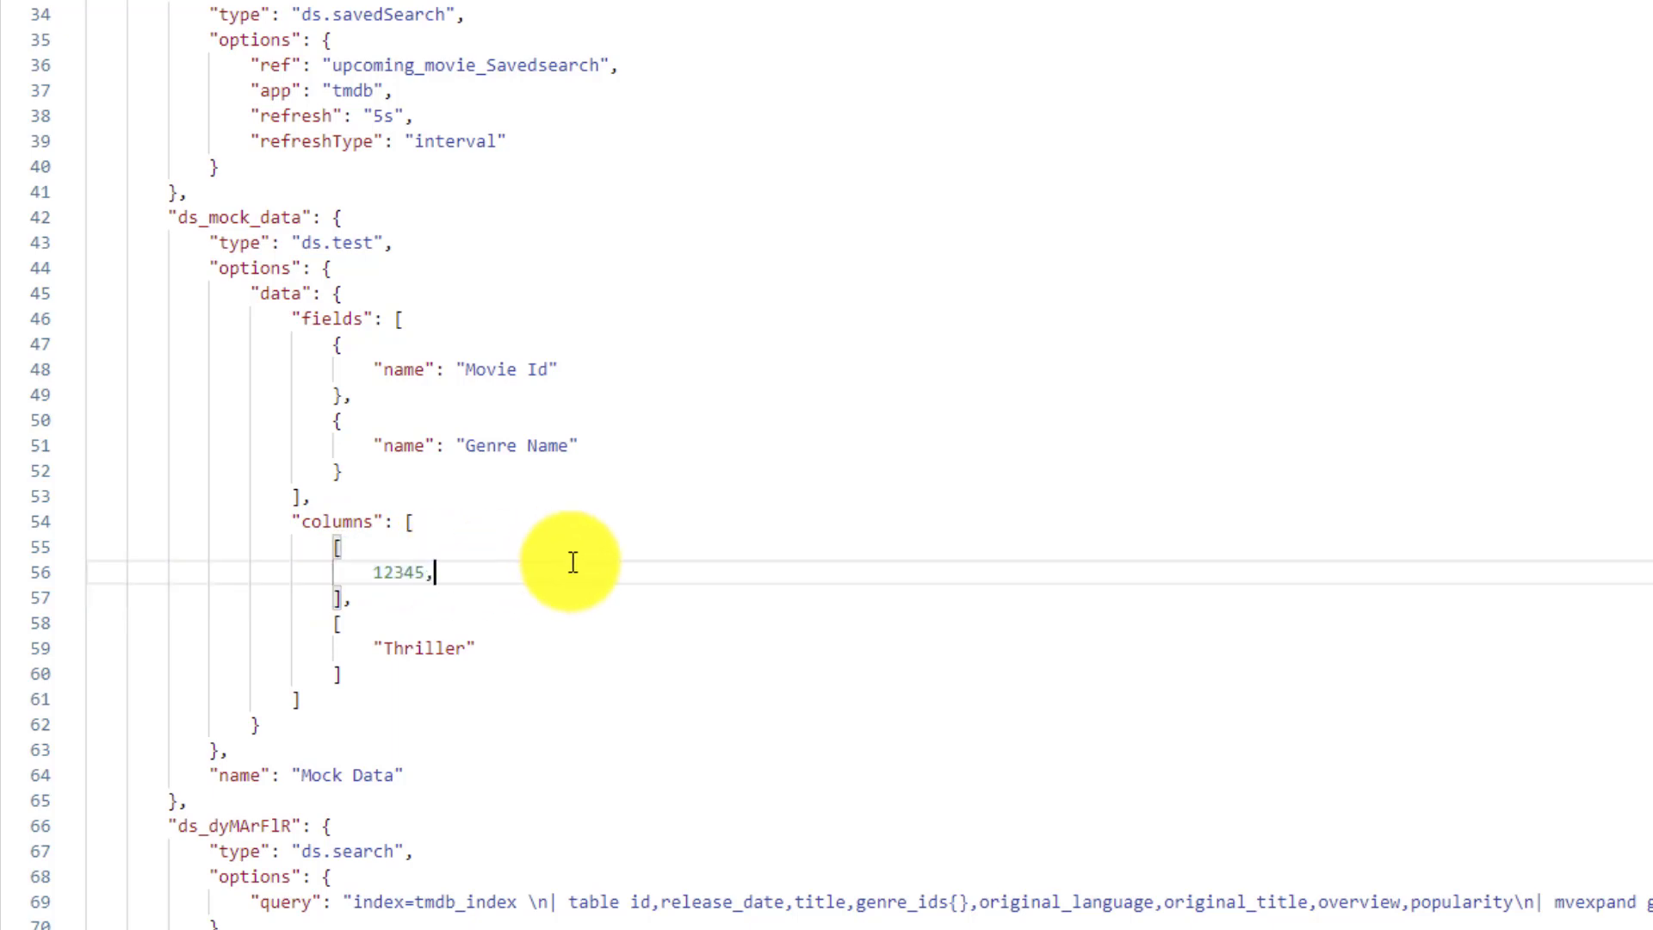
{"action": "type", "text": "23456"}
{"action": "double_click", "coordinate": [455, 572]}
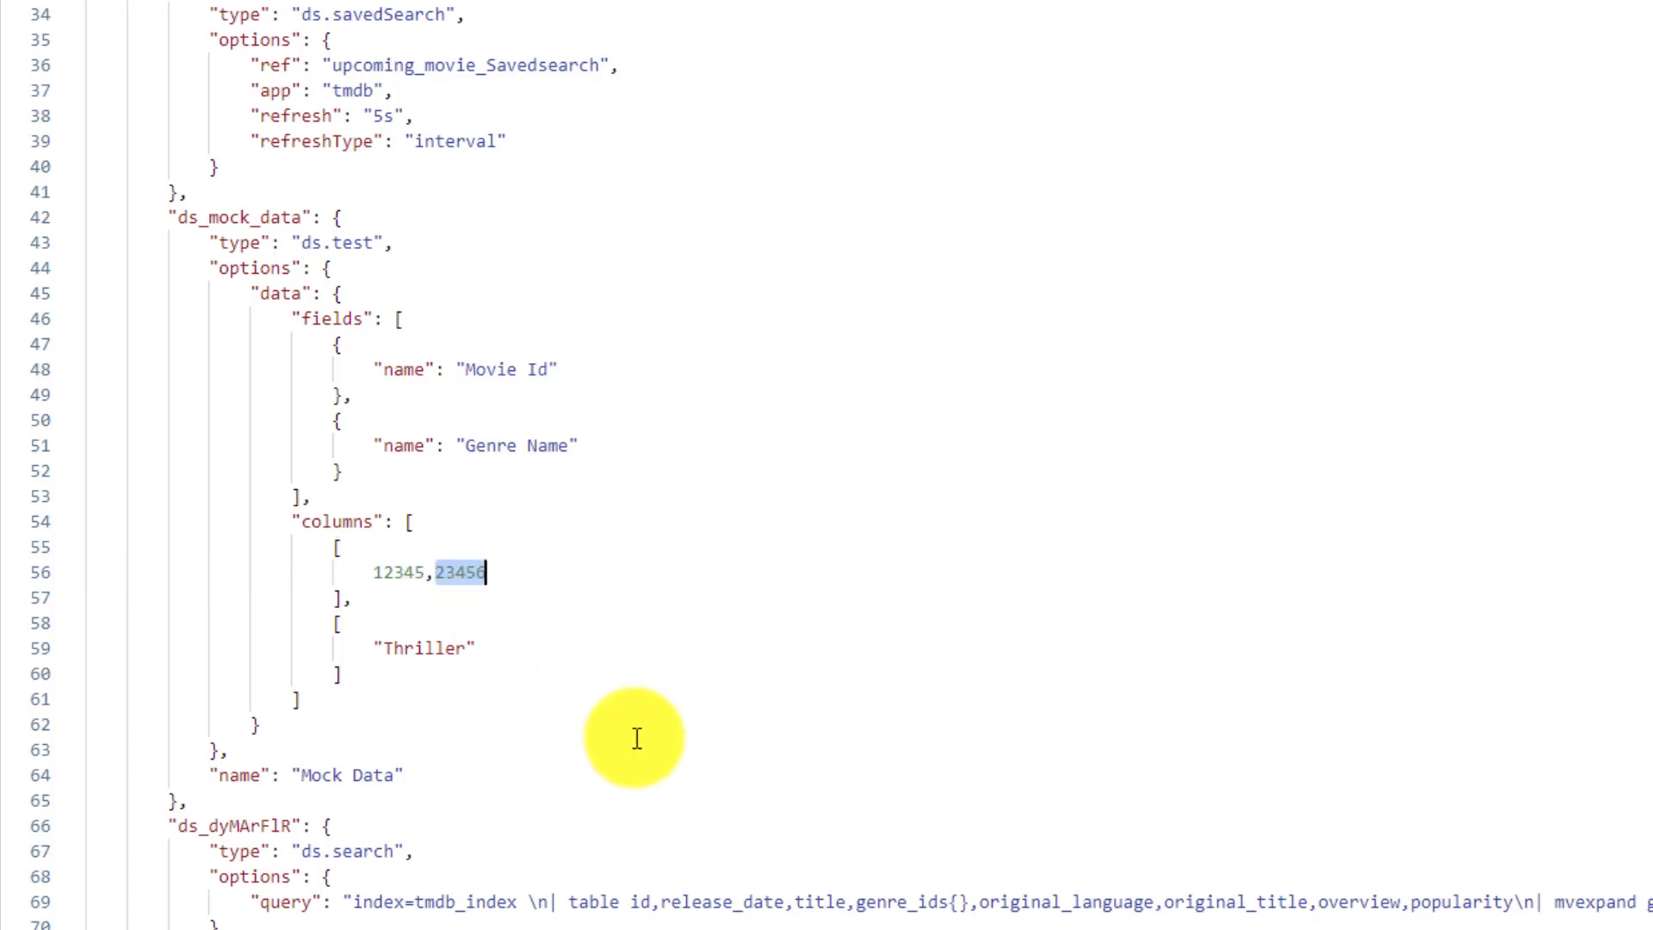
- Add "Drama" as a second Genre Name value after "Thriller" in ds_mock_data and return to the dashboard
{"action": "left_click", "coordinate": [472, 647]}
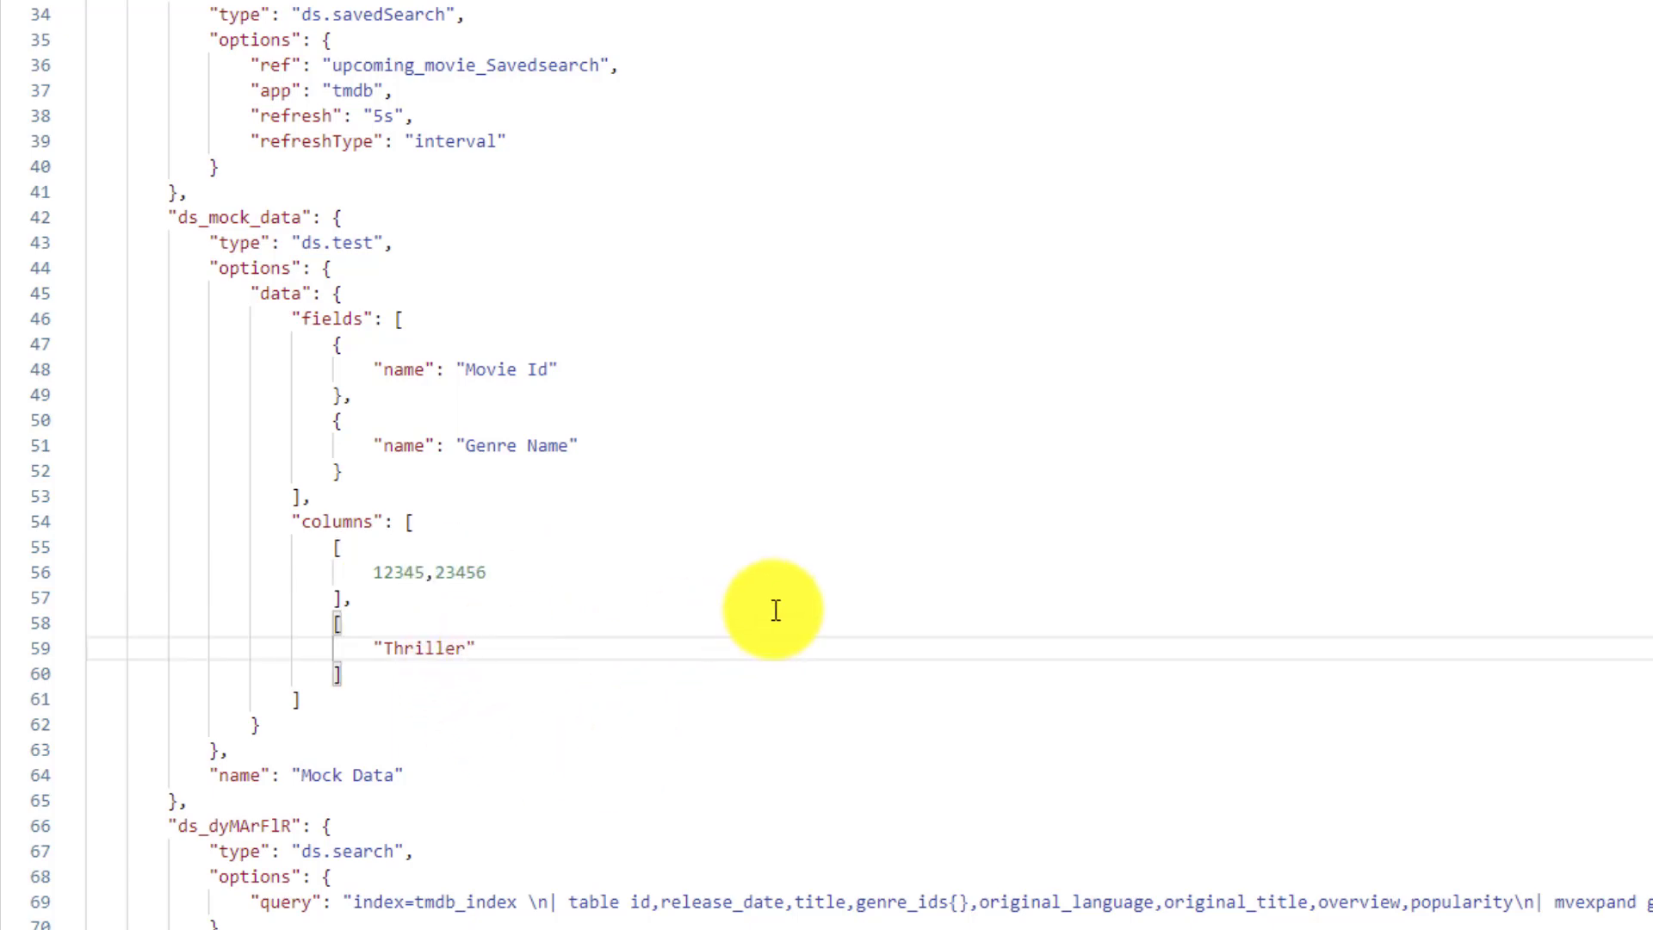
{"action": "type", "text": ",\"Drama"}
{"action": "double_click", "coordinate": [458, 573]}
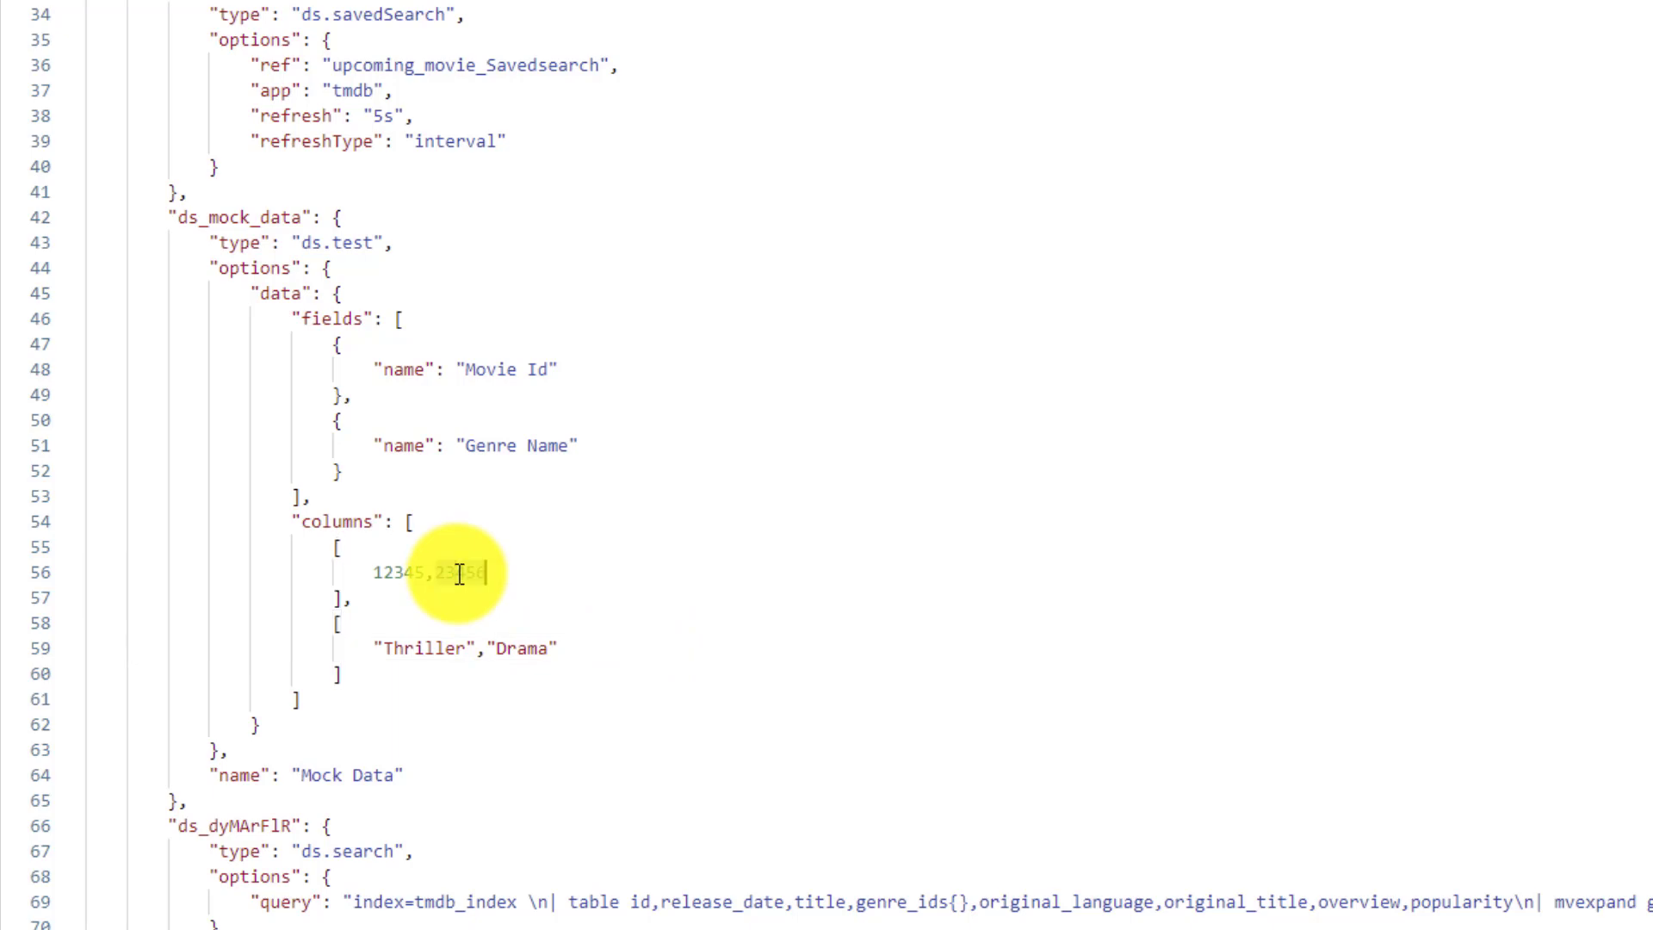
{"action": "double_click", "coordinate": [522, 647]}
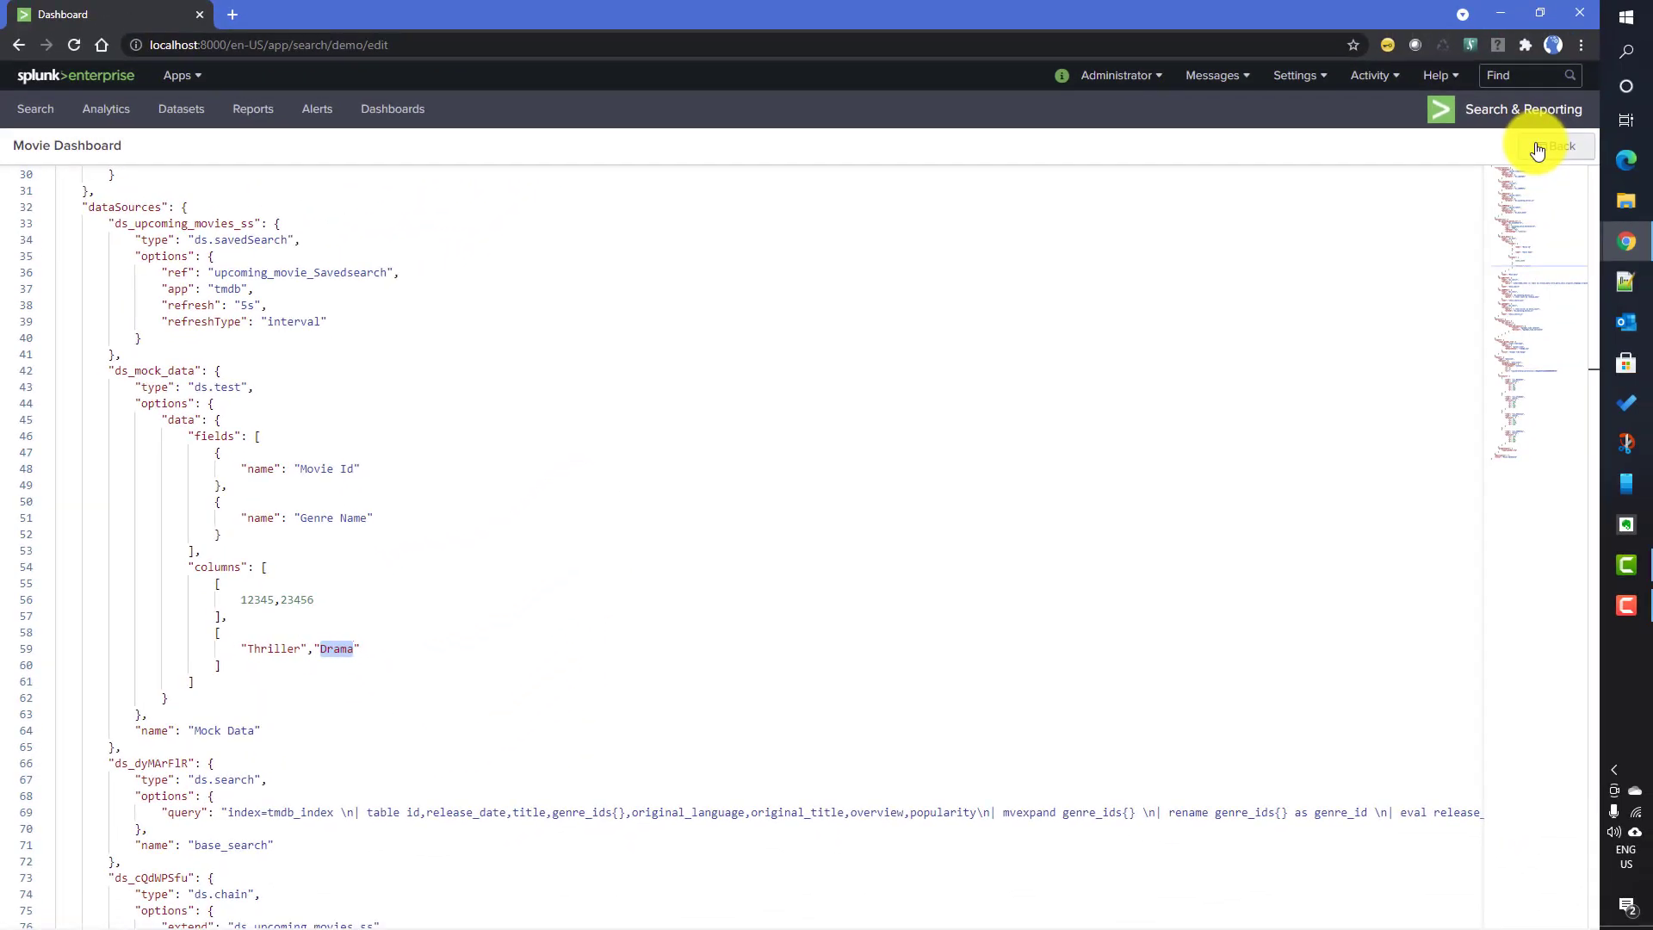
{"action": "left_click", "coordinate": [1538, 148]}
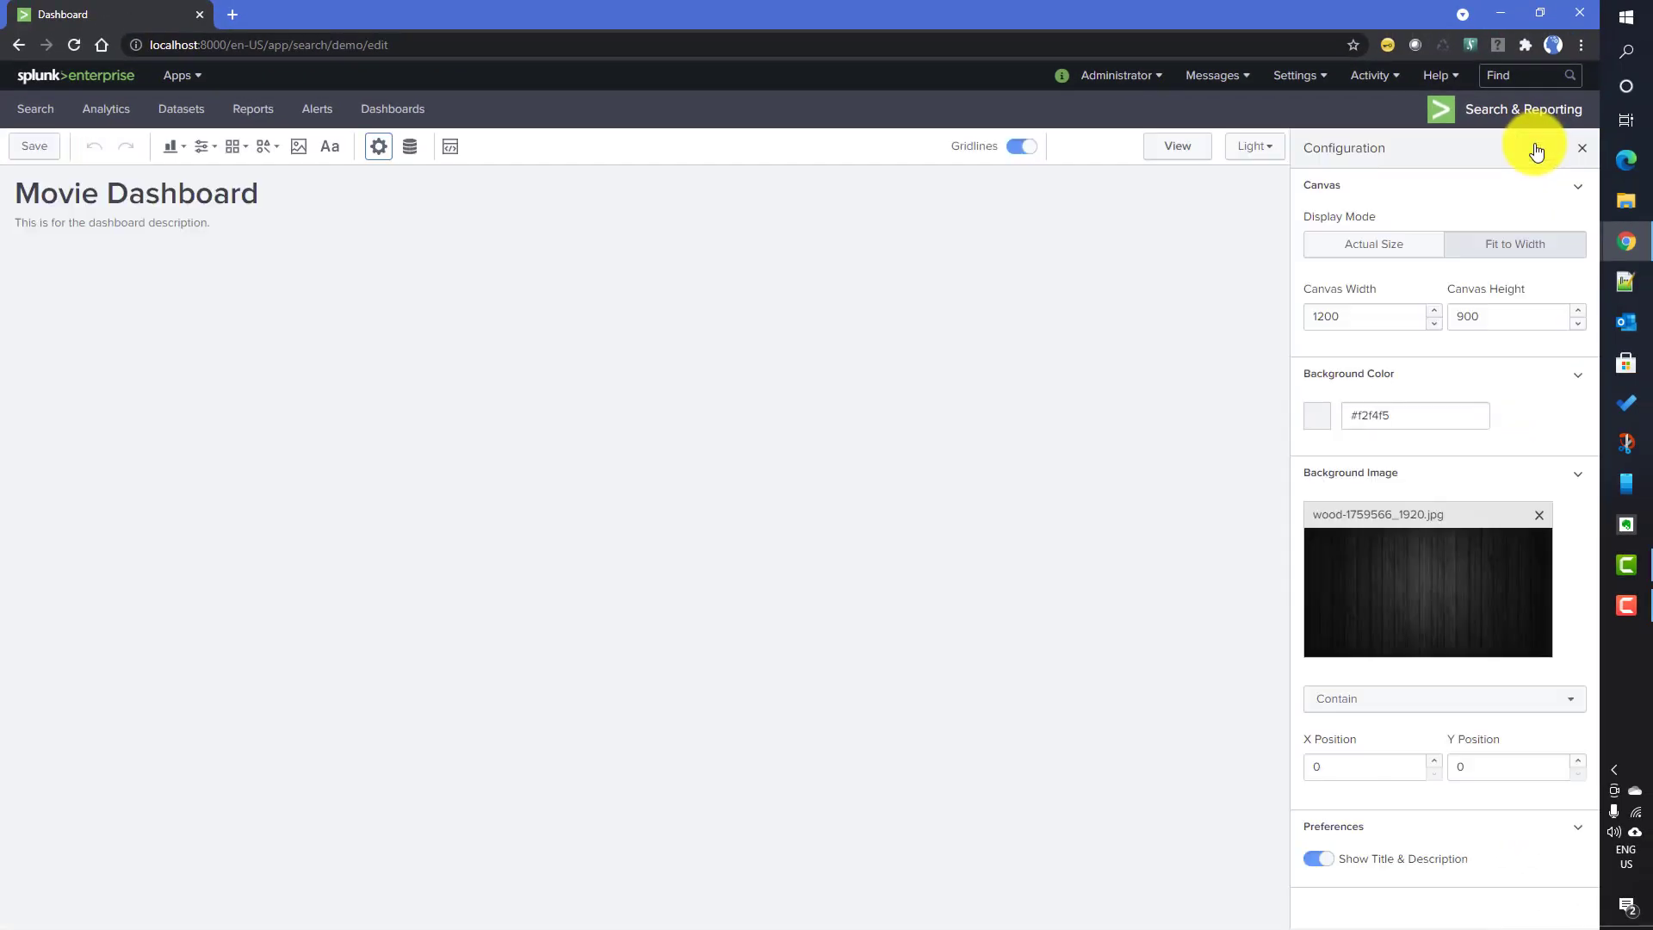